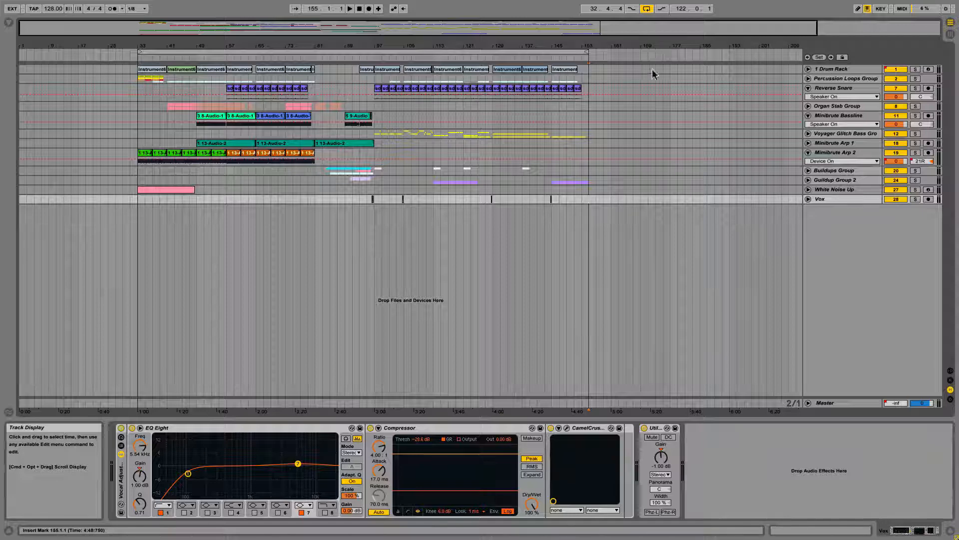
- Expand the Drum Rack, Percussion Loops Group and Reverse Snare tracks, and solo all three
left_click(808, 69)
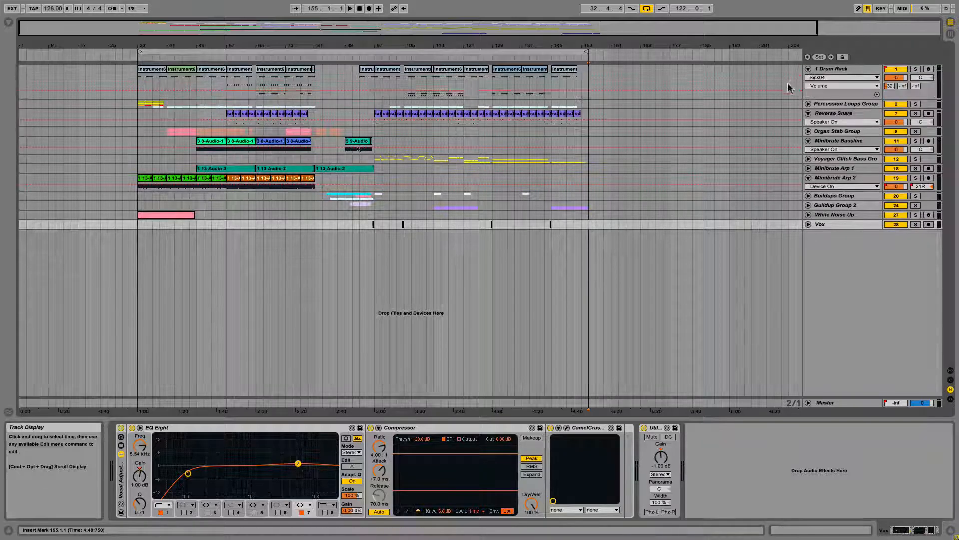
left_click(808, 104)
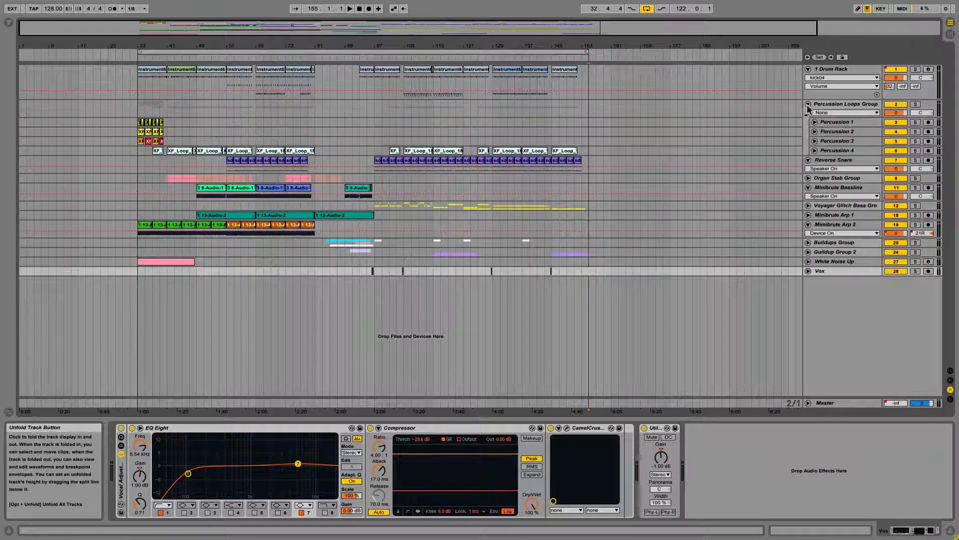
left_click(808, 160)
left_click(808, 159)
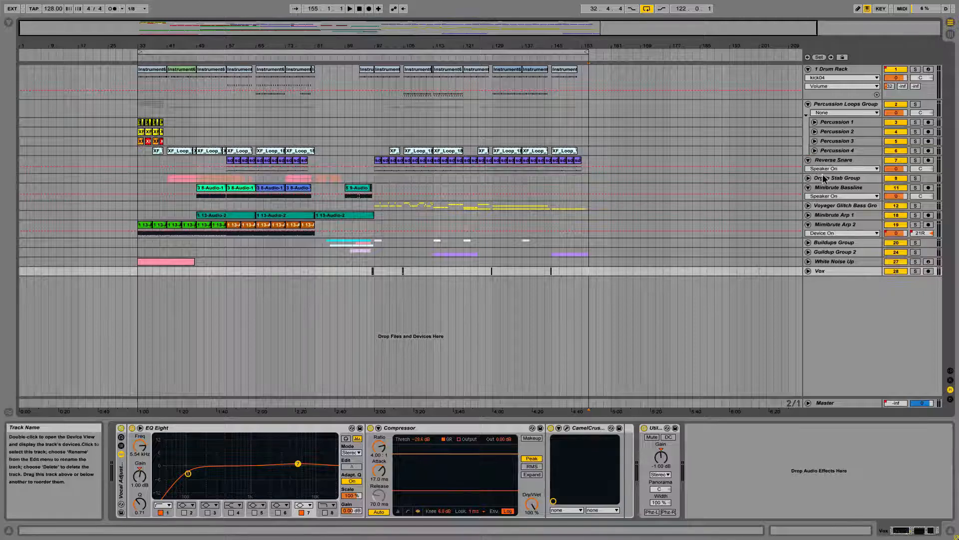
left_click_drag(824, 175, 823, 217)
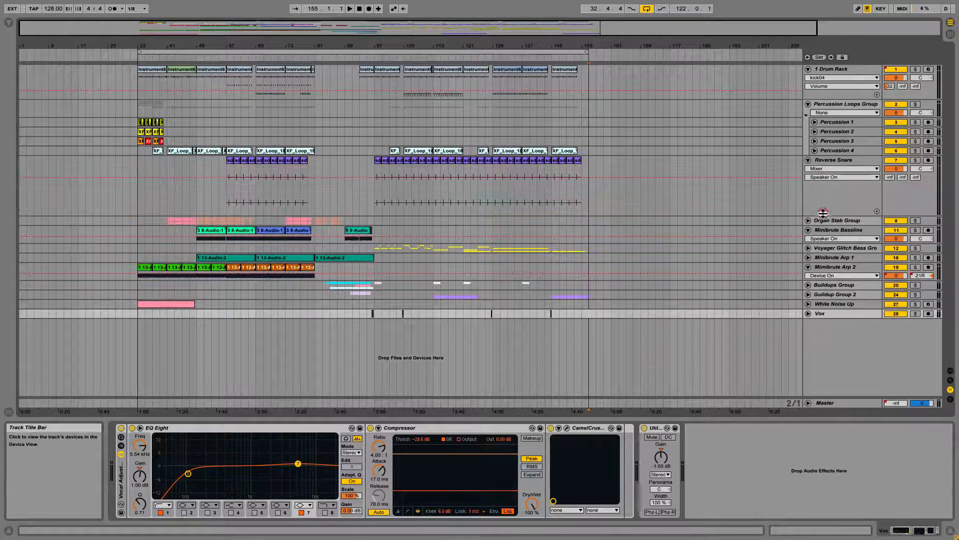
left_click(915, 160)
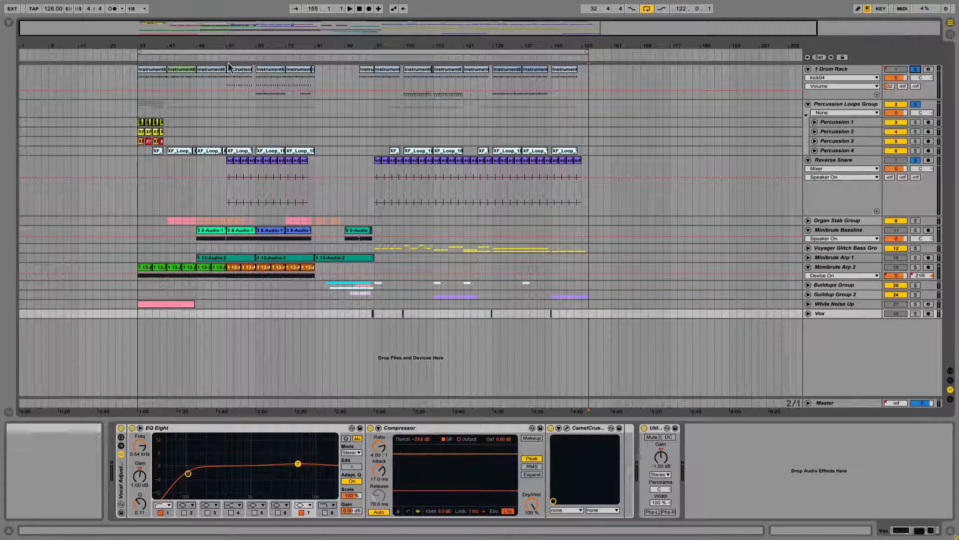
- Play the soloed drum tracks from the first drum clip at bar 33
left_click(162, 70)
key("space")
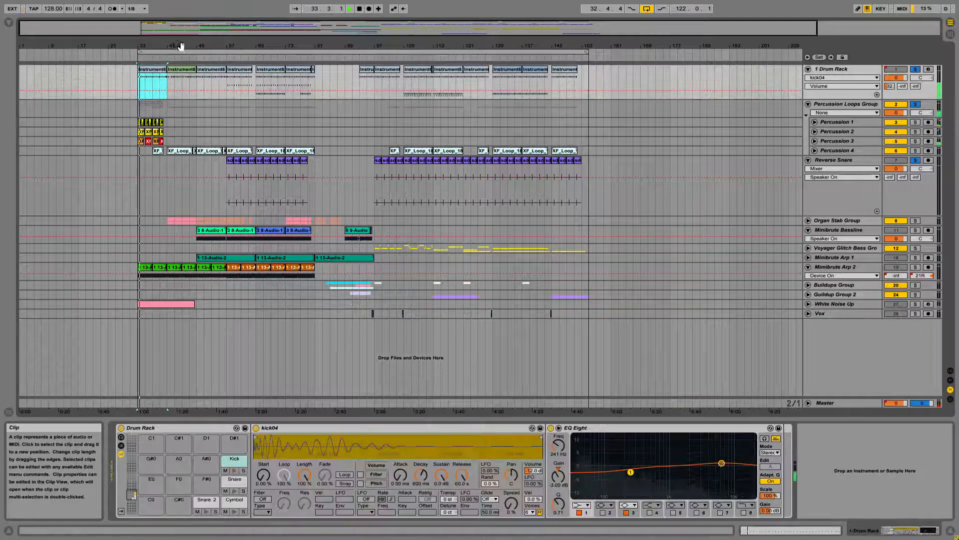
left_click_drag(184, 28, 104, 38)
key("space")
- Inspect the Drum Rack's Kick, Snare and Snare 2 pad devices while auditioning the drums from bar 33
left_click(842, 70)
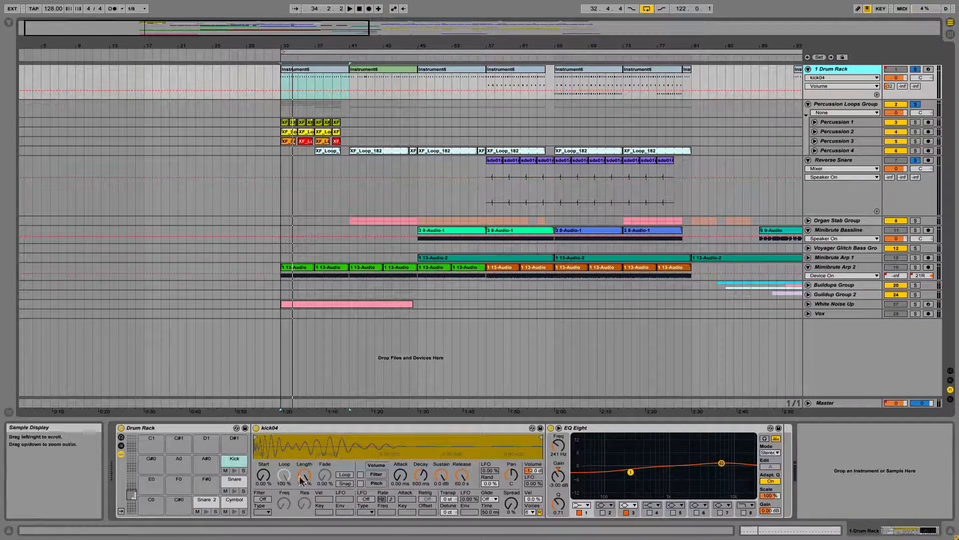
left_click(234, 483)
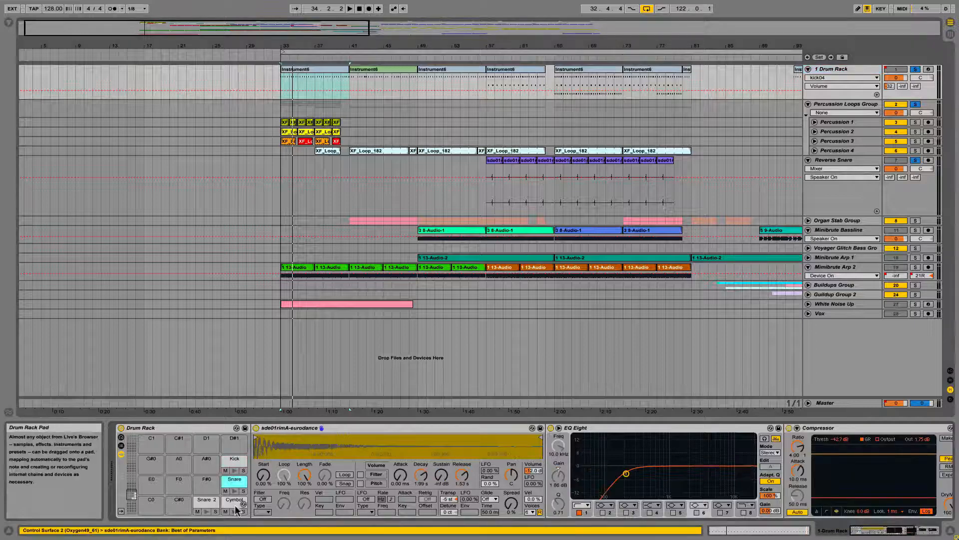
left_click(218, 502)
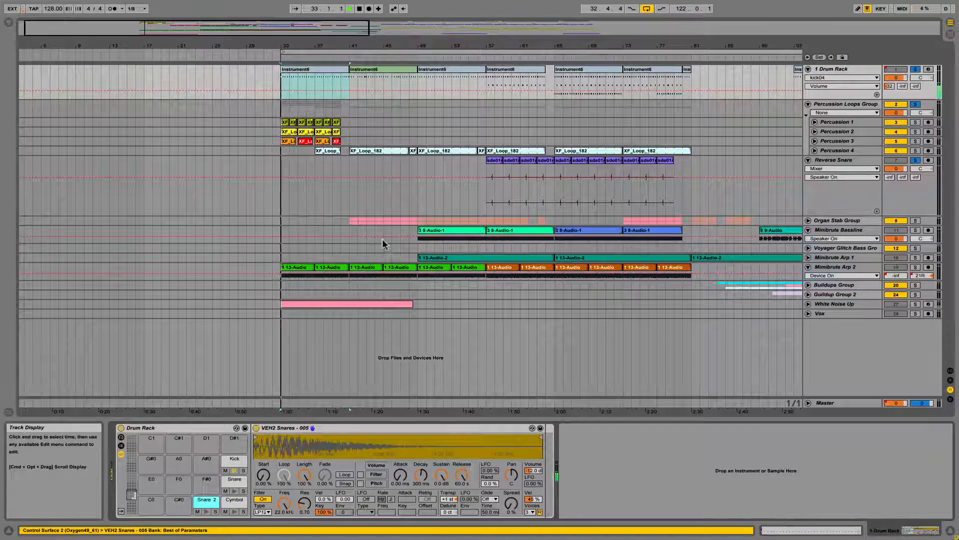
key("space")
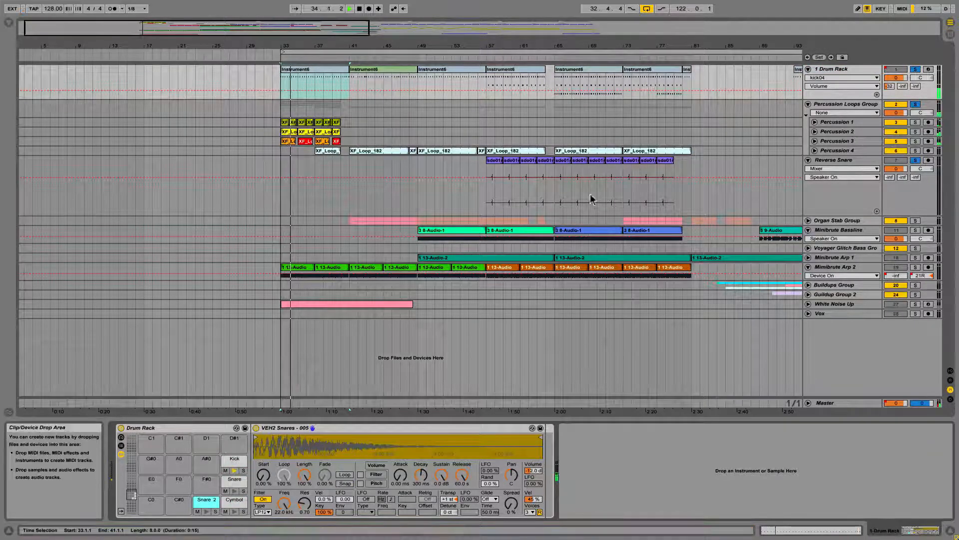
- Add the EQ + Utility.adg rack from Somaaa Samples ahead of the Compressor on the Percussion Loops Group
left_click(847, 103)
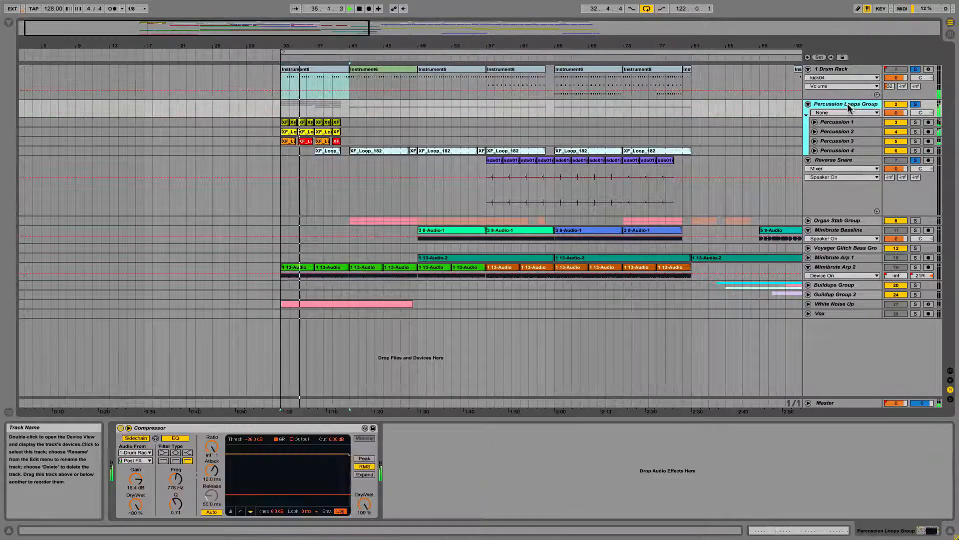
left_click(10, 23)
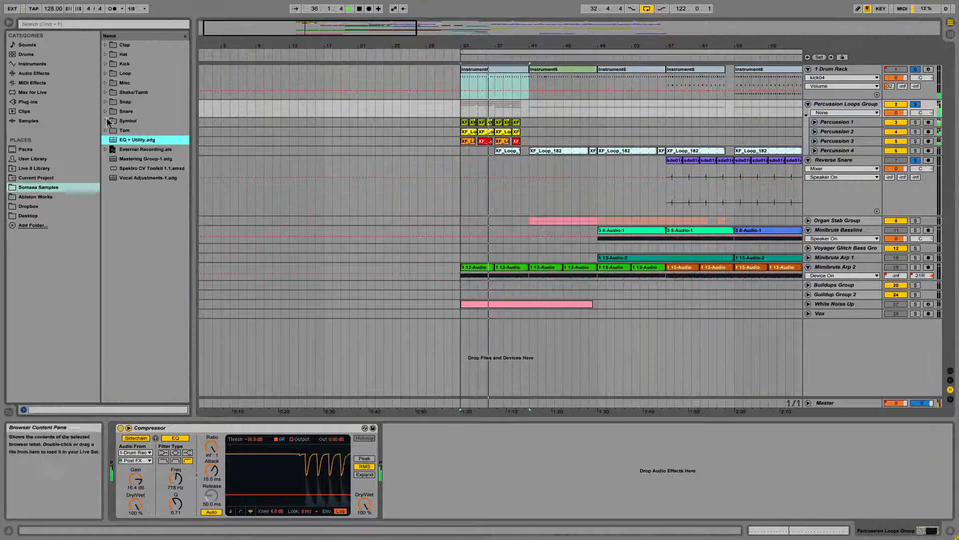
left_click_drag(115, 144, 125, 470)
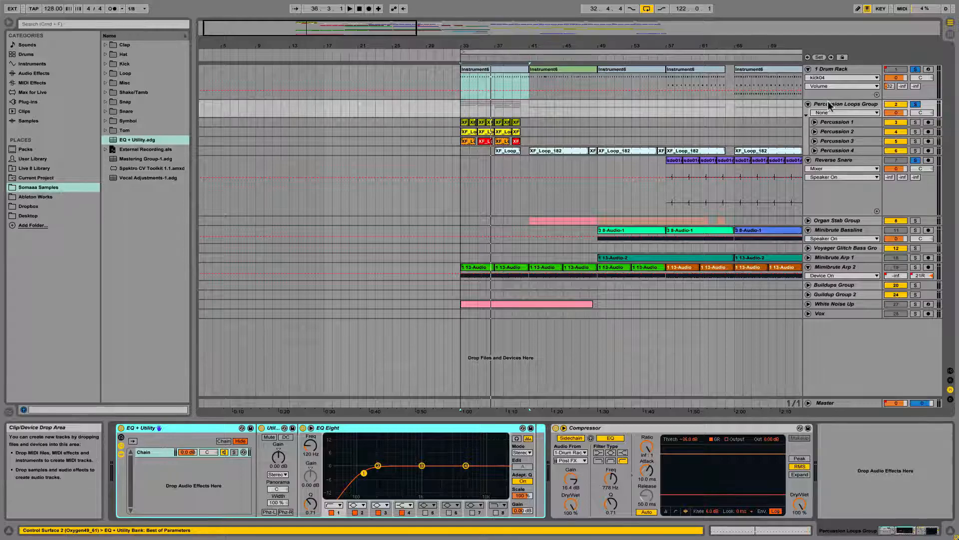
- With only the Percussion Loops Group soloed and playing, set EQ Eight's low cut to 425 Hz and Utility's gain to -13.3 dB
key("space")
left_click(916, 105)
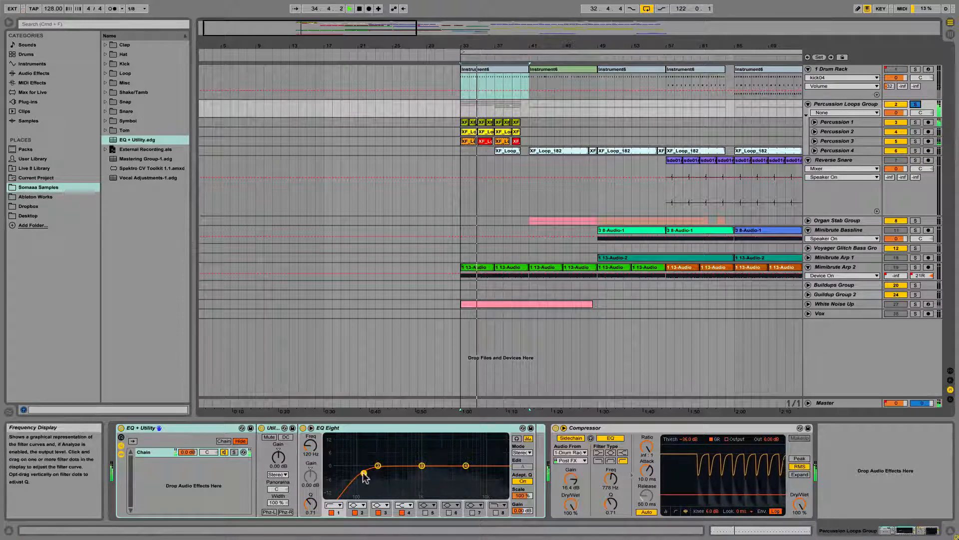
left_click_drag(364, 474, 398, 472)
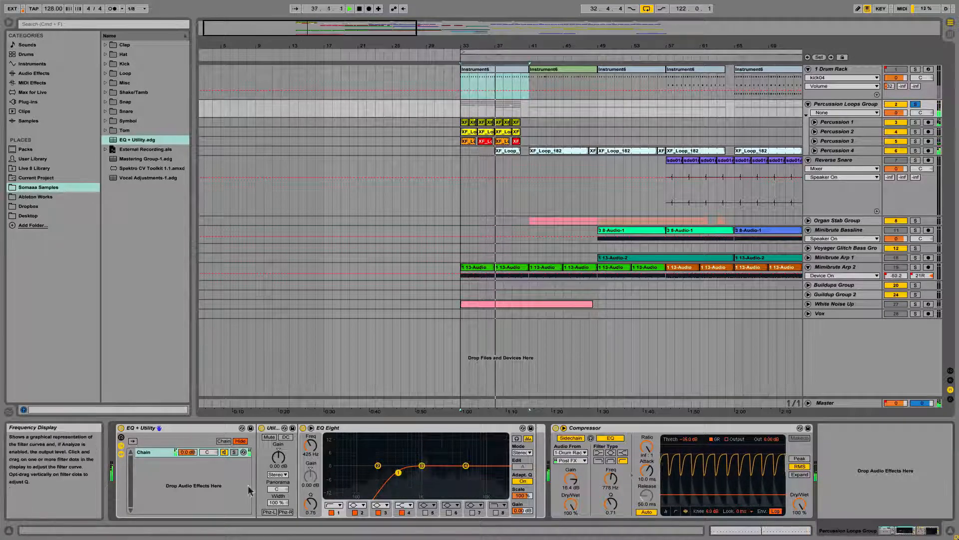
left_click_drag(279, 458, 279, 479)
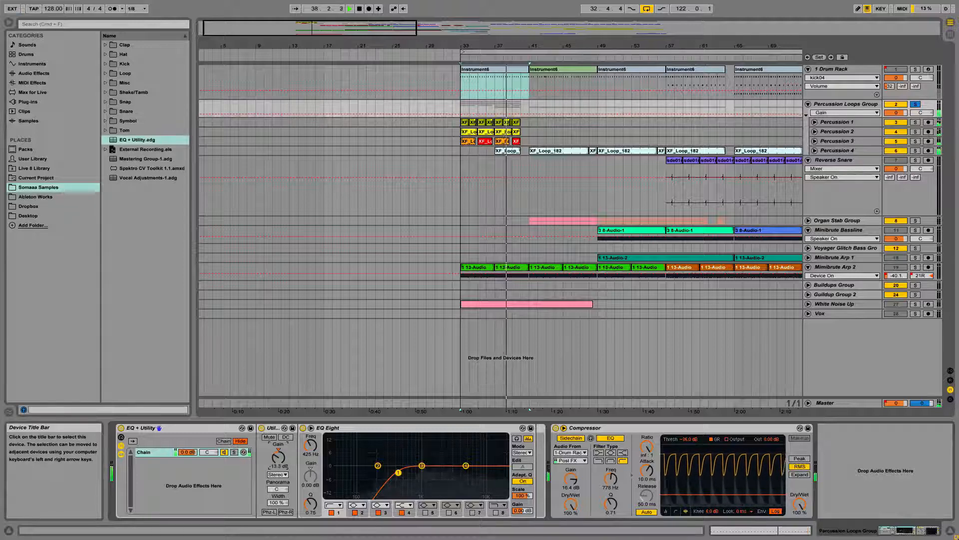
- Solo only the Drum Rack track and restart playback from bar 33
left_click(914, 70)
key("space")
key("space")
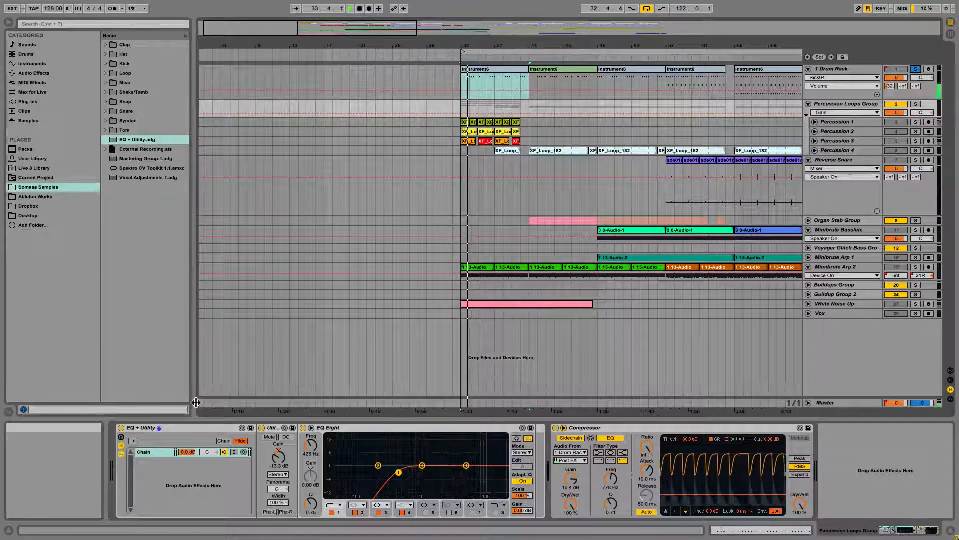
- Enable the Limiter on the Master track with 10 dB of gain
left_click(847, 402)
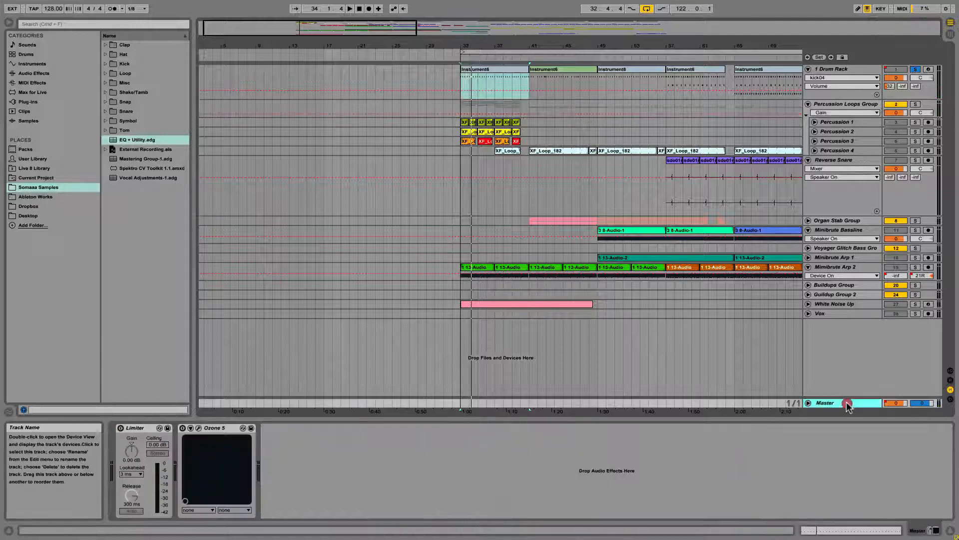
left_click(120, 428)
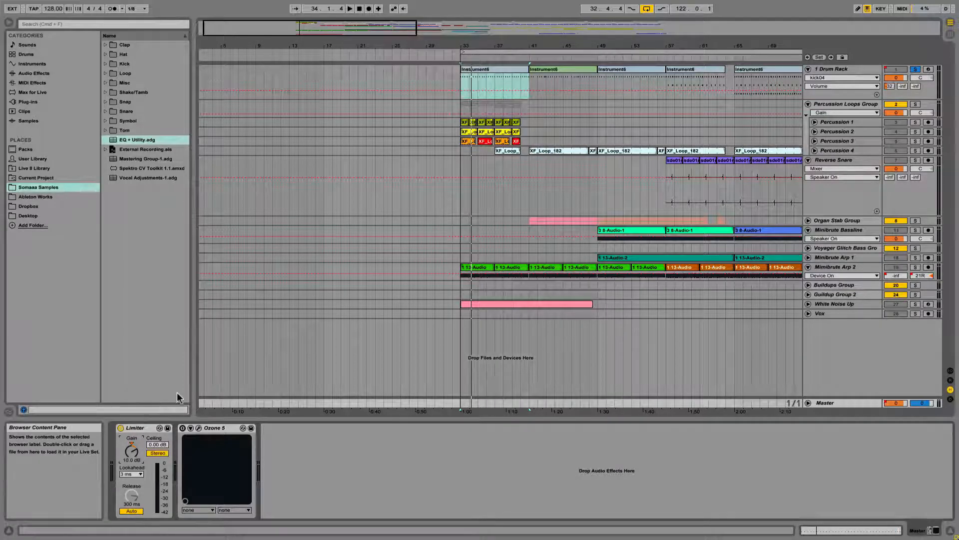
left_click(120, 428)
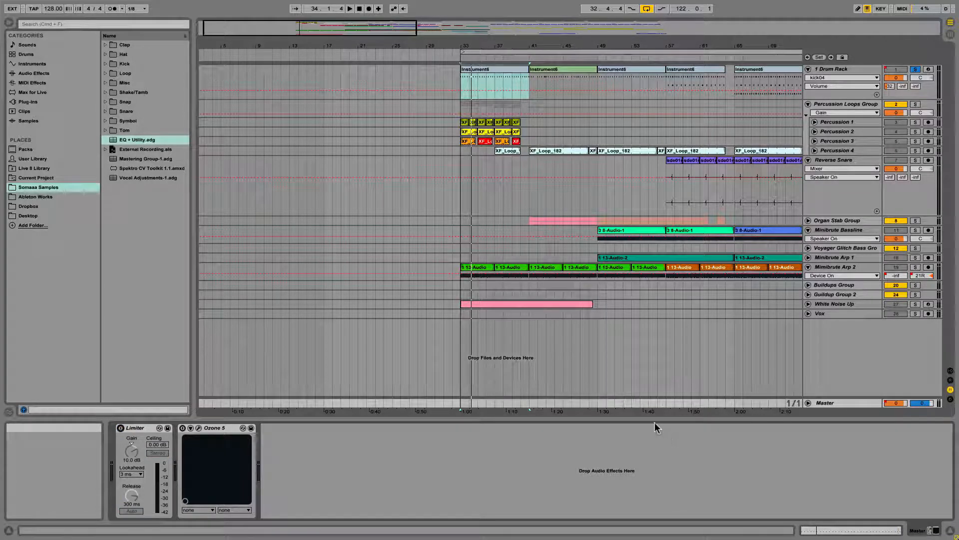
left_click(120, 428)
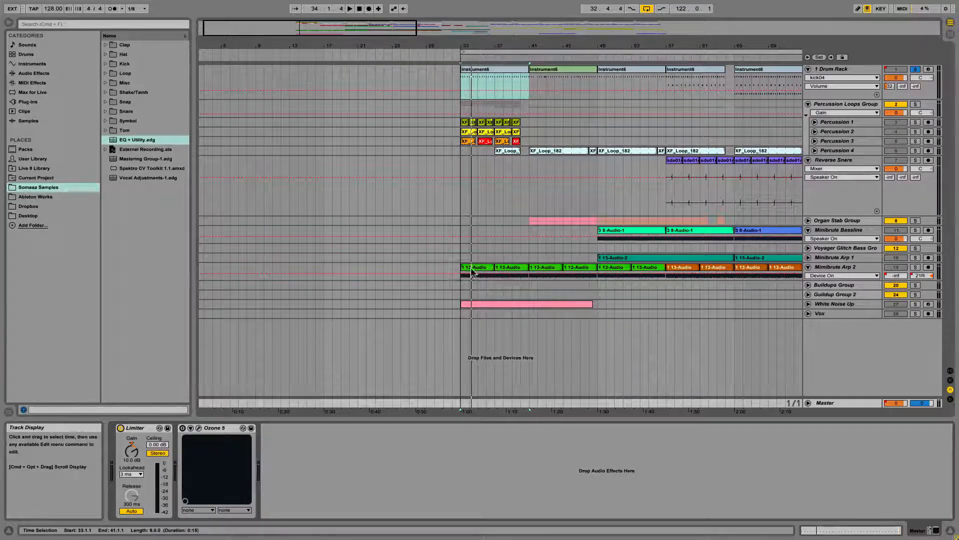
- Play the soloed drums and fine-tune the Master Limiter's gain to about 10.9 dB
key("space")
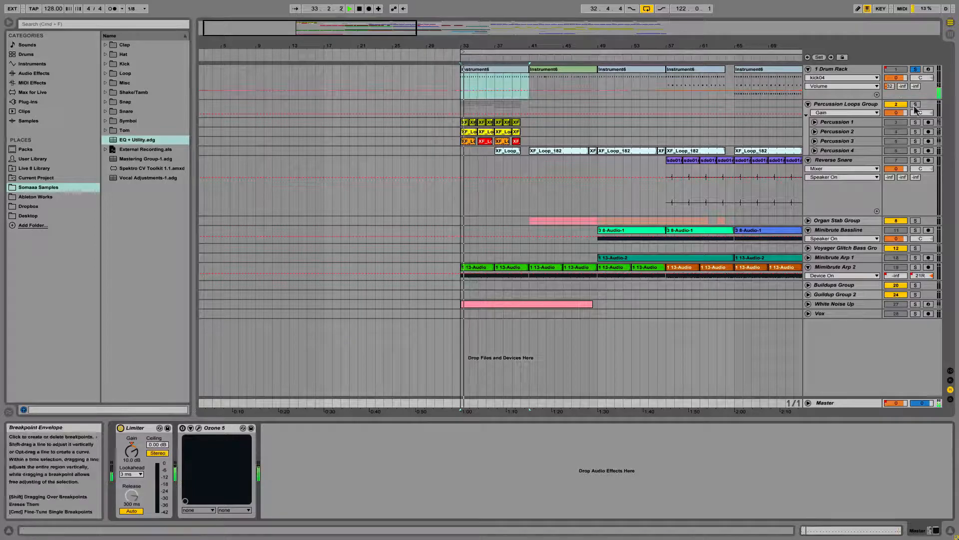
left_click_drag(131, 451, 131, 445)
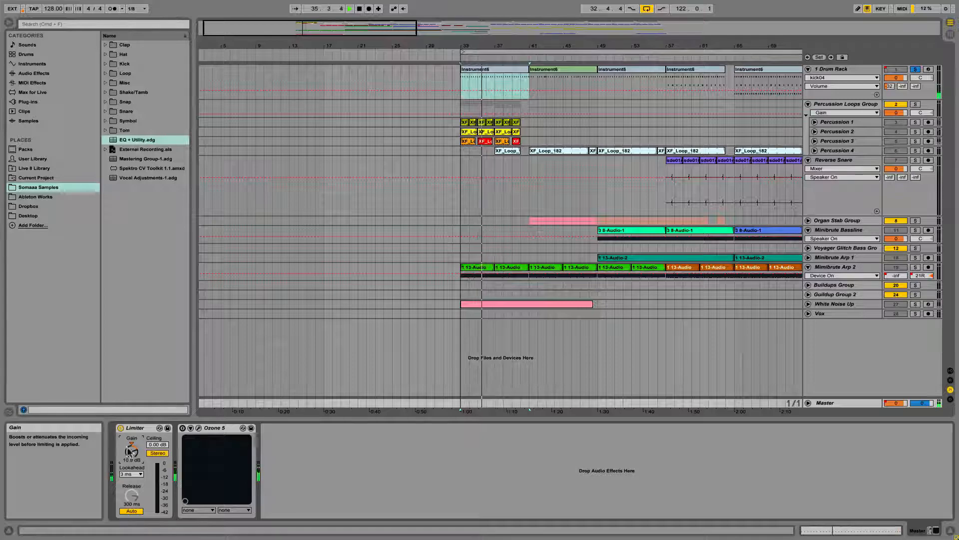
key("Tab")
key("Tab")
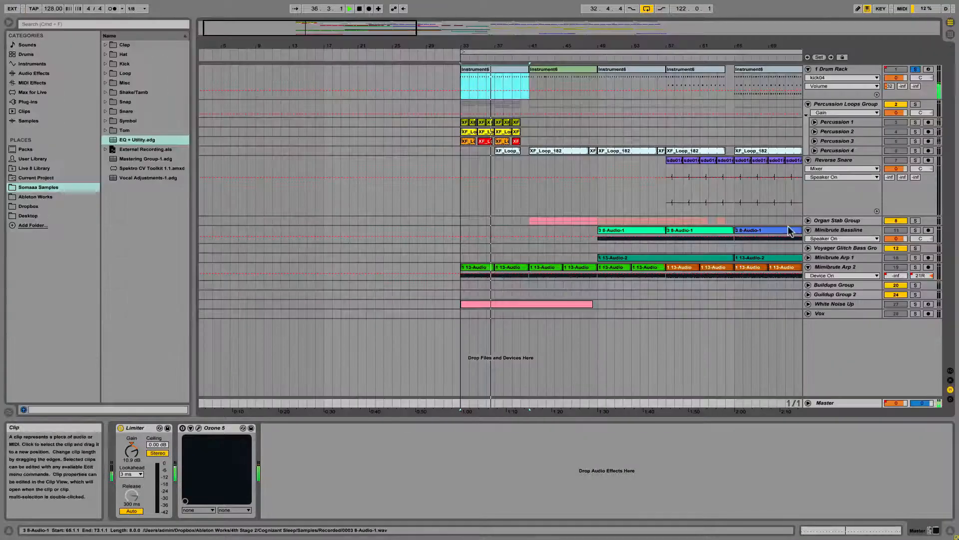
- Play the Drum Rack clip at bar 65 and set the Cymbal pad's volume to -23.6 dB
left_click(833, 69)
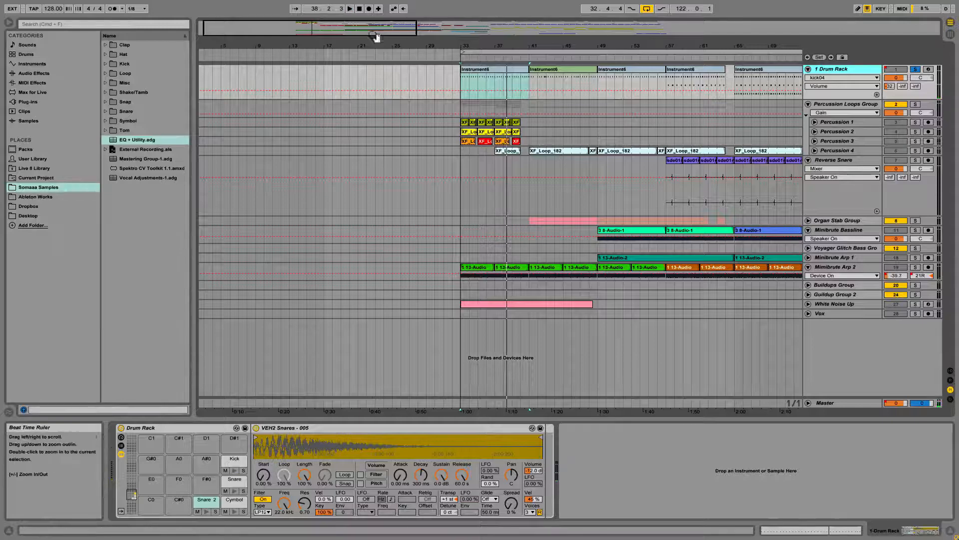
left_click_drag(375, 38, 531, 58)
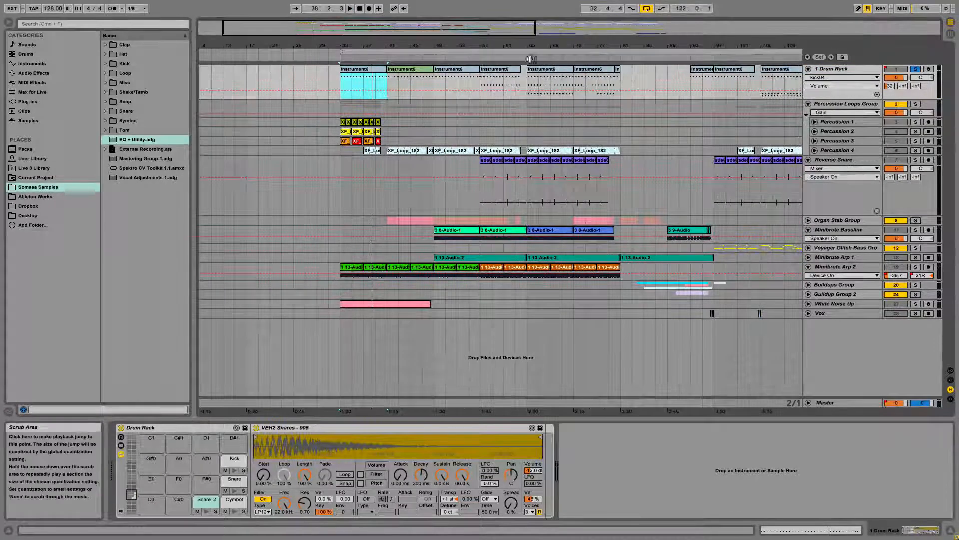
left_click(531, 58)
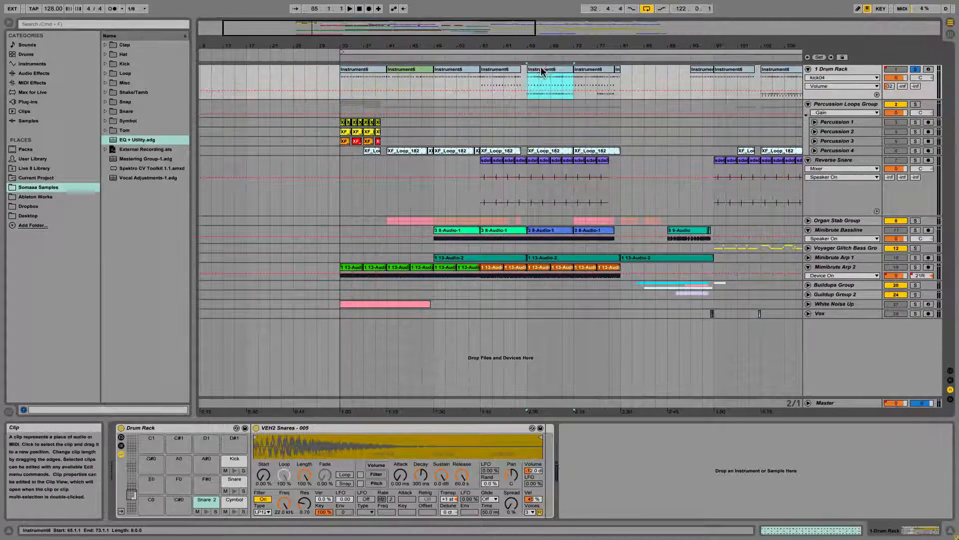
left_click(233, 500)
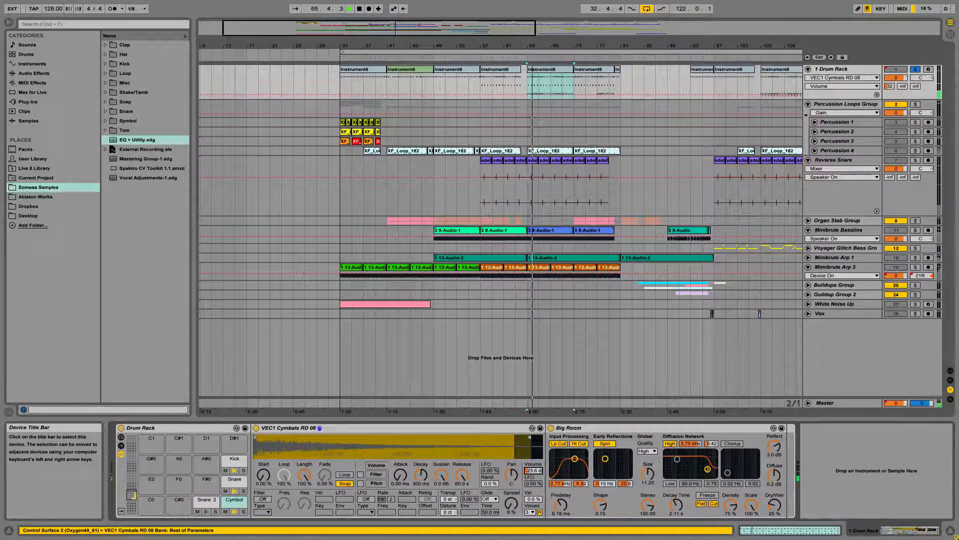
- Adjust the Snare pad's volume and review its device chain during playback
left_click(235, 481)
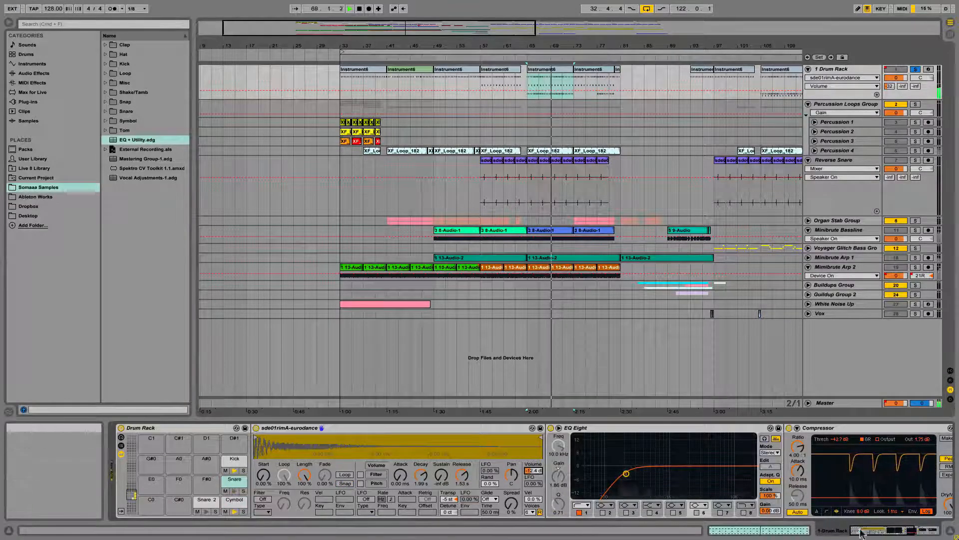
left_click(879, 530)
left_click_drag(880, 531, 864, 531)
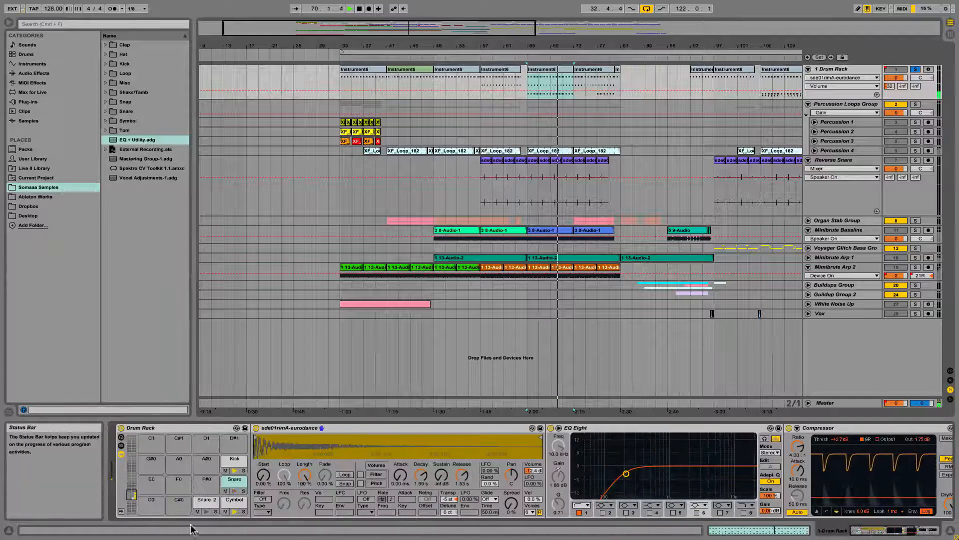
key("space")
- Play the Drum Rack clip at bar 105 and set the Snare 2 pad's volume to -22.5 dB
left_click_drag(415, 29, 518, 39)
left_click(595, 72)
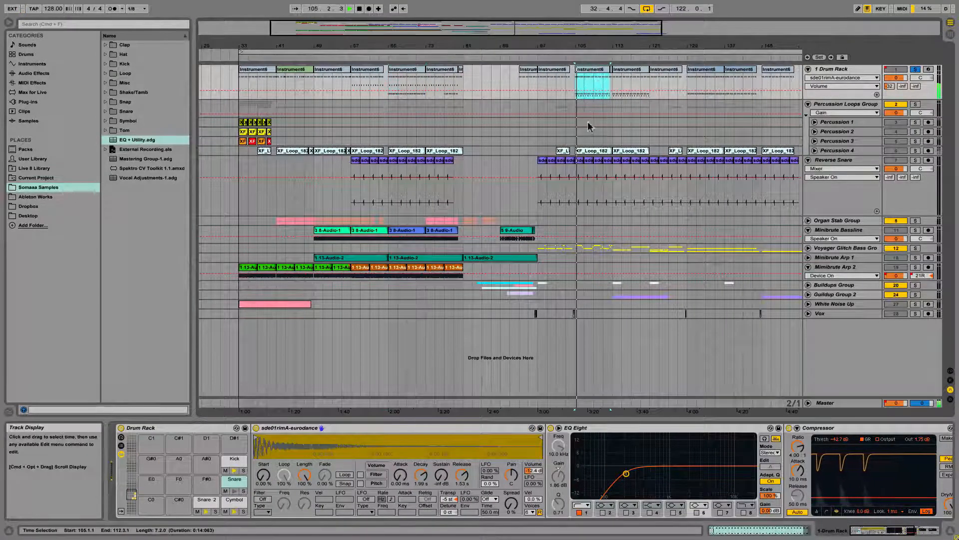
key("space")
left_click(204, 500)
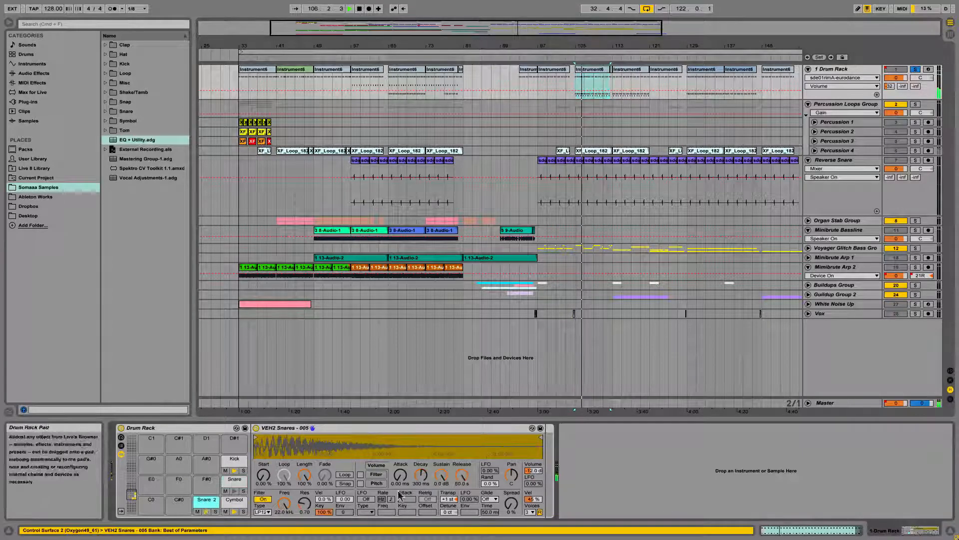
mouse_move(533, 470)
left_mouse_down()
mouse_move(534, 490)
mouse_move(533, 469)
left_mouse_up()
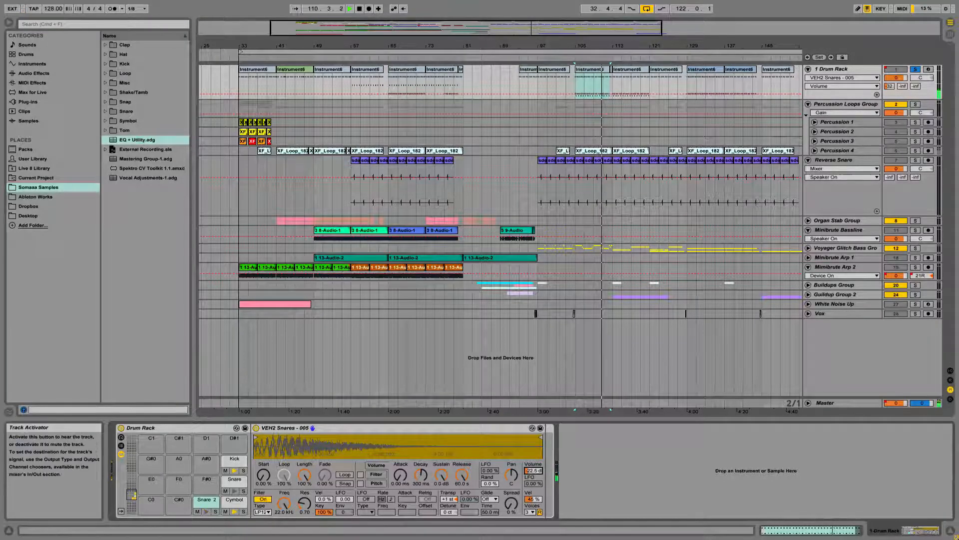
- Solo the Reverse Snare track together with the drums and play the arrangement from its clip at bar 57
left_click(414, 69)
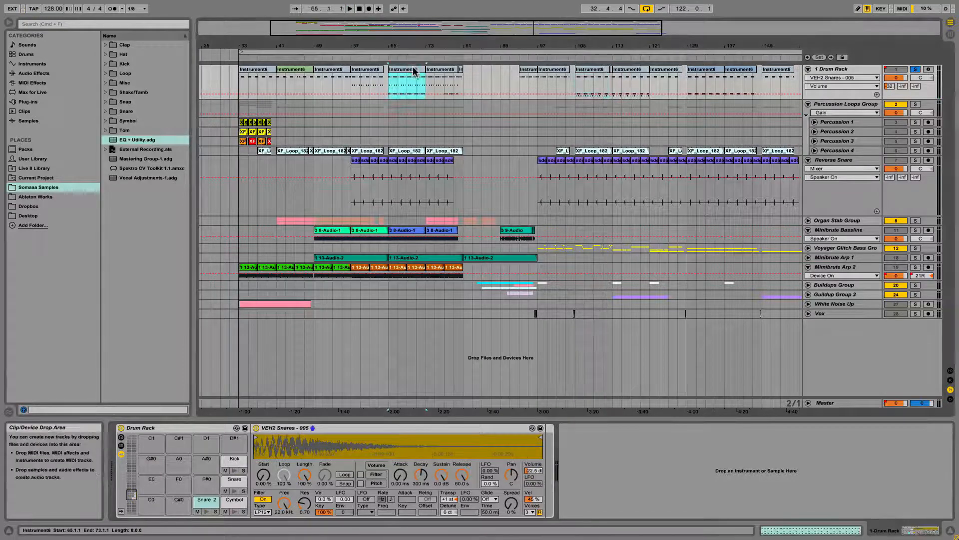
left_click(270, 83)
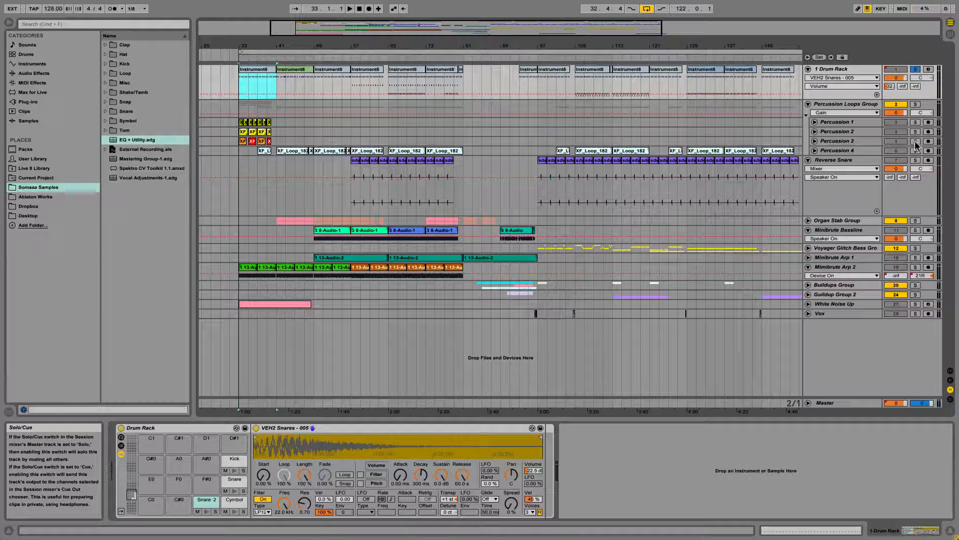
left_click(916, 160)
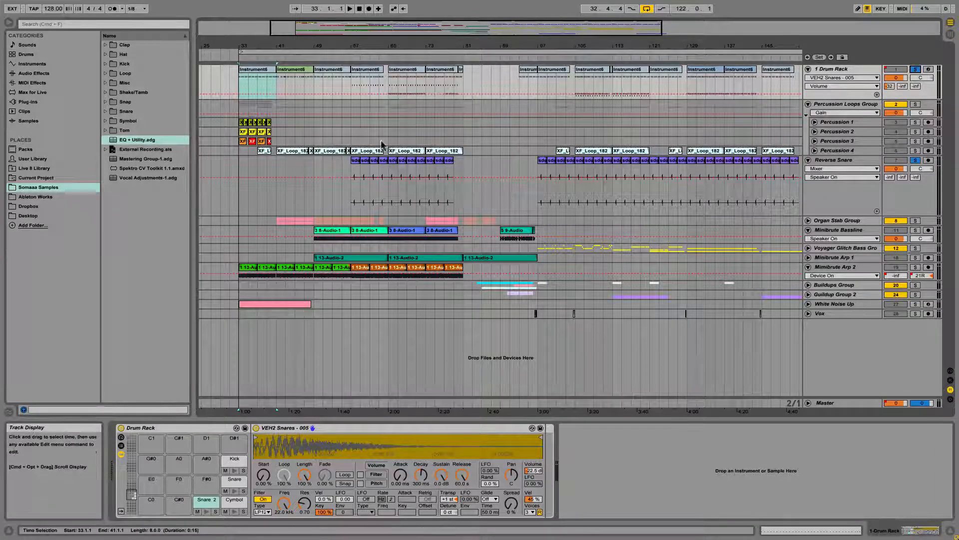
left_click(355, 161)
key("space")
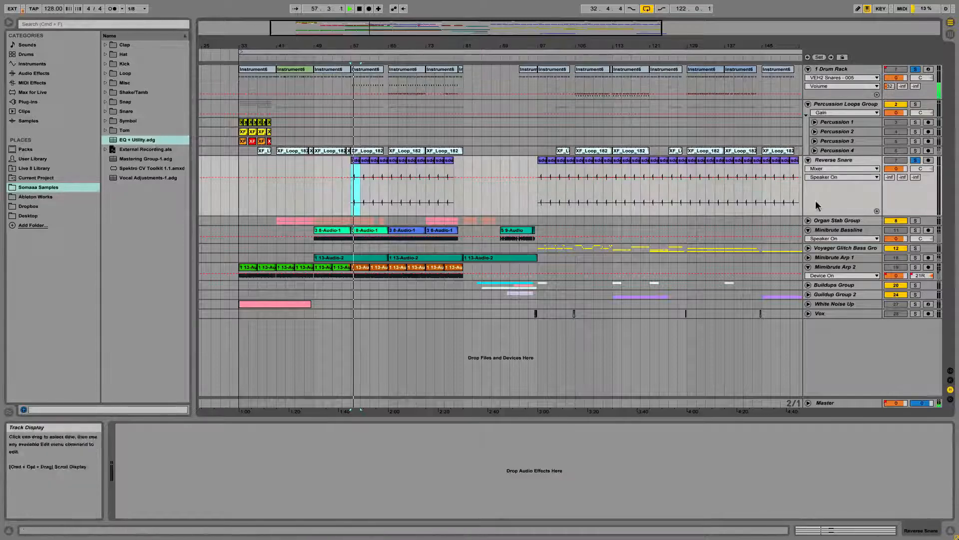
- Add the EQ + Utility preset to the Reverse Snare track and set its Utility gain to -18.3 dB
left_click(784, 211)
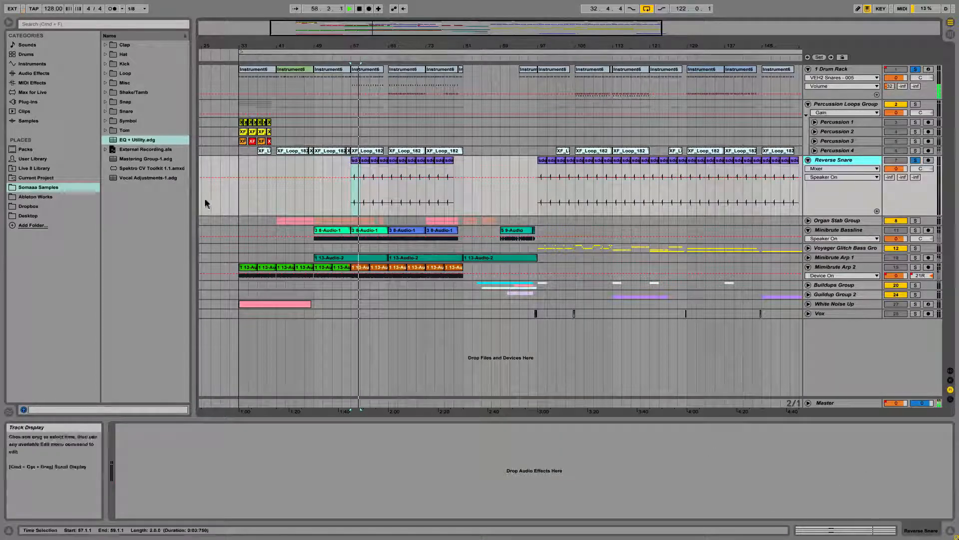
left_click_drag(142, 141, 278, 479)
key("space")
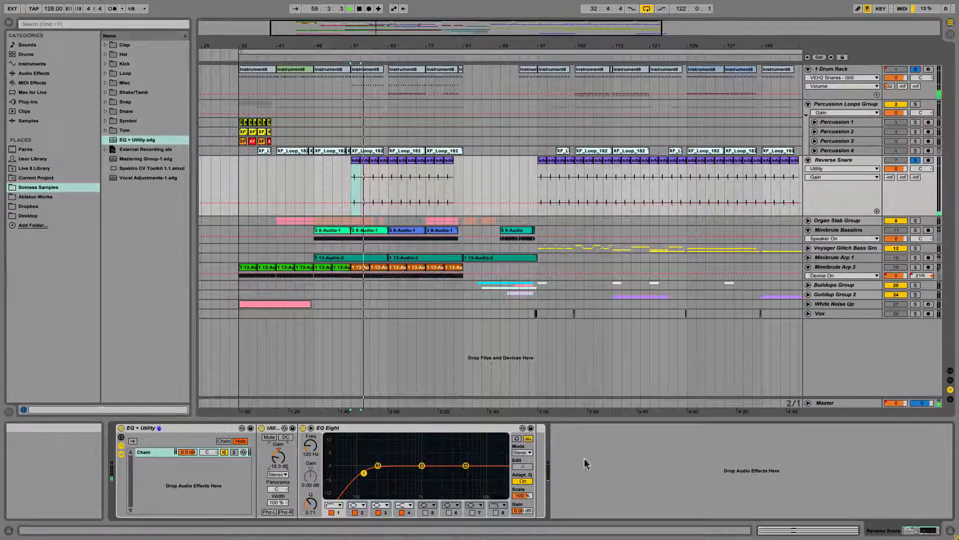
- Solo the Percussion Loops Group along with the Drum Rack and Reverse Snare tracks and play from bar 57
left_click(917, 106)
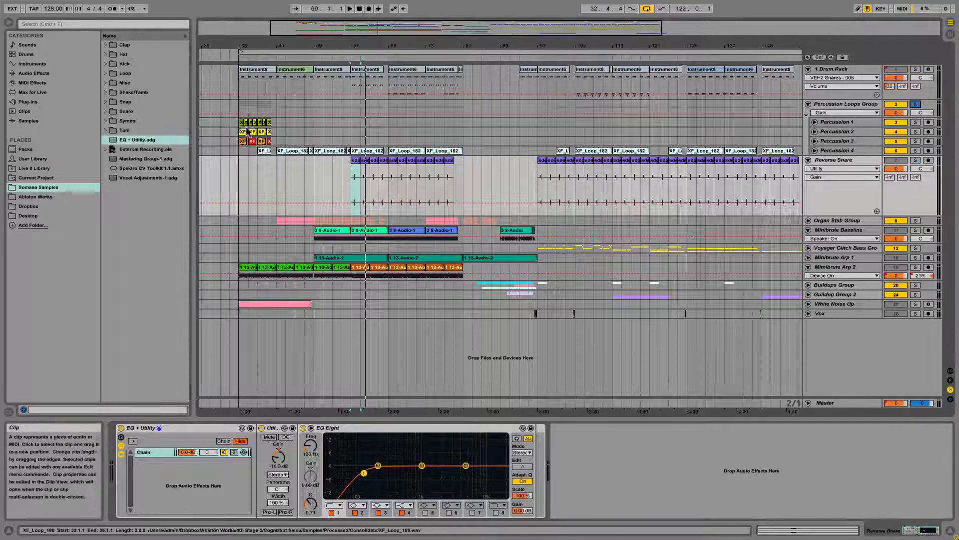
key("space")
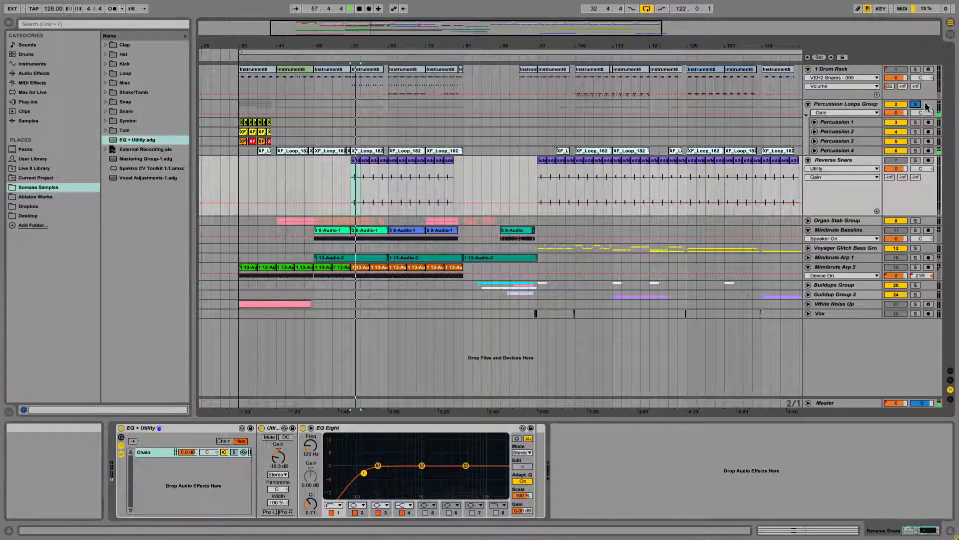
left_click(915, 69)
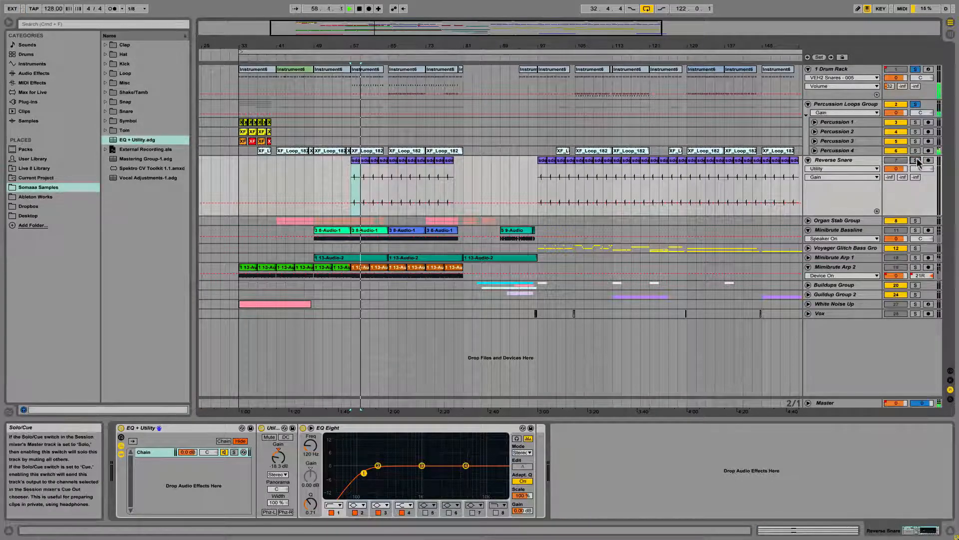
left_click(915, 160)
- Examine the device chains on the Percussion Loops Group and the Percussion 4 track
left_click(855, 105)
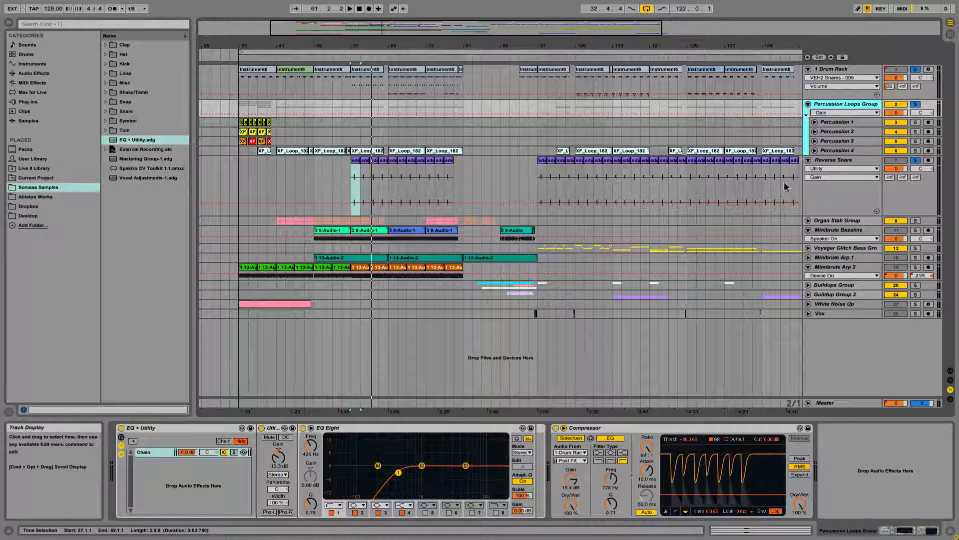
left_click(830, 151)
left_click(828, 116)
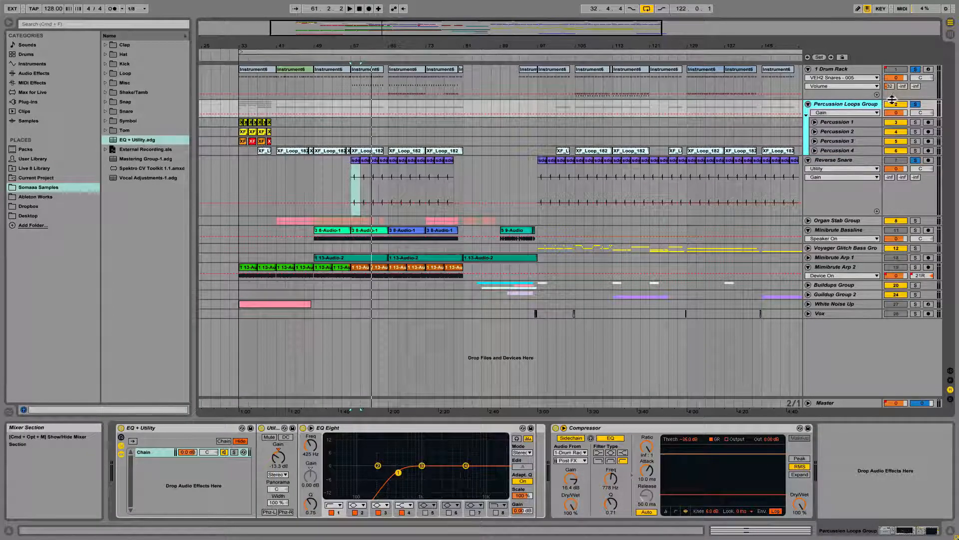
- During playback, add the EQ + Utility preset to the Percussion 4 track and set its Utility gain to -1.67 dB
key("space")
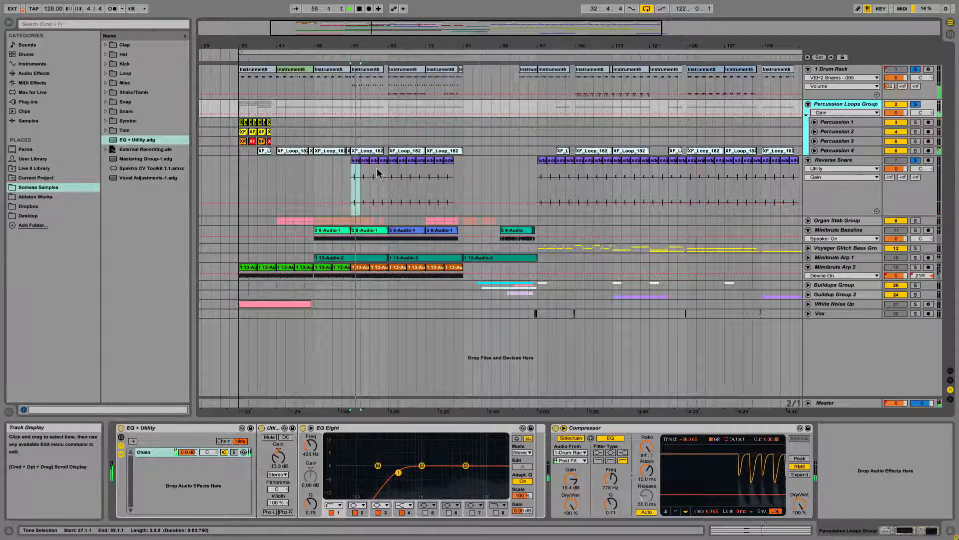
left_click(234, 150)
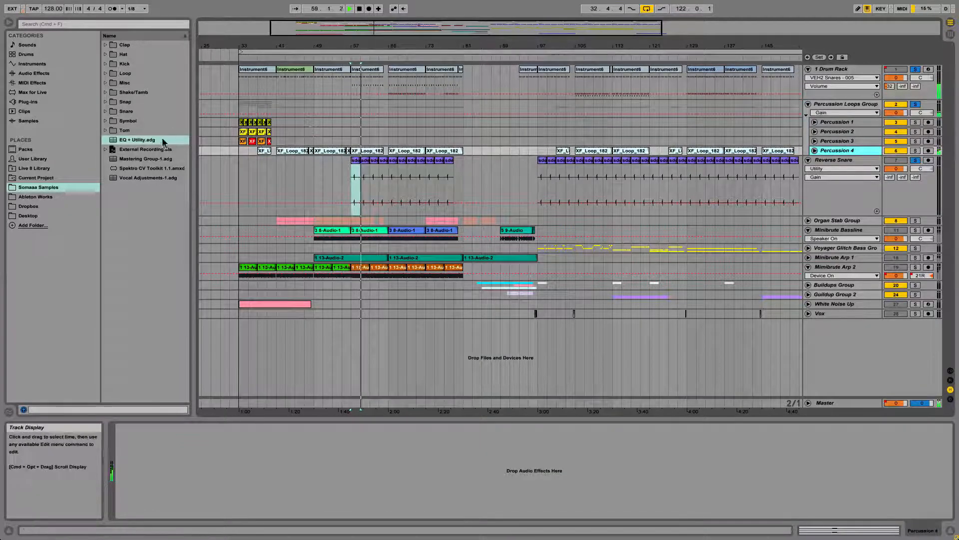
left_click_drag(145, 141, 157, 467)
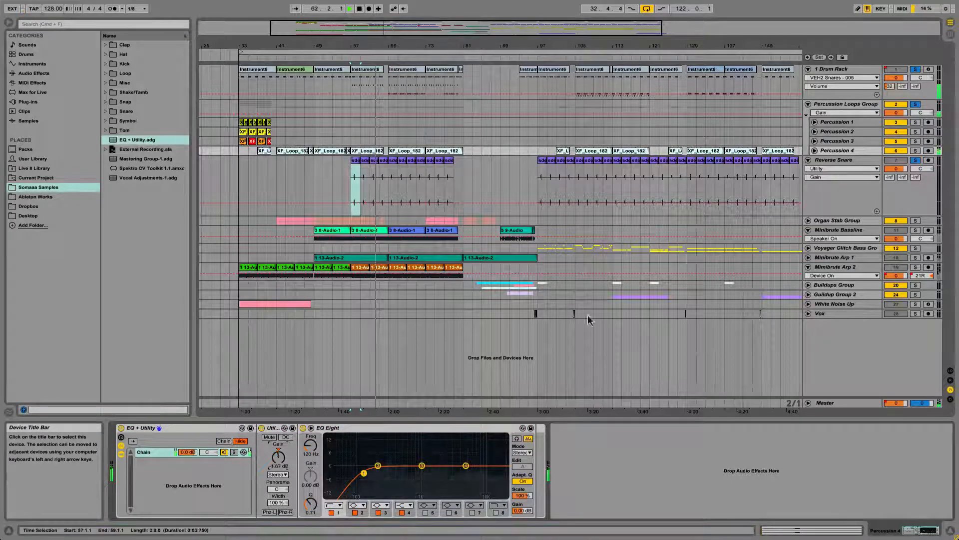
- Clear the solos, mute every track from the Organ Stab Group down to Vox, and play from bar 57
left_click(915, 104)
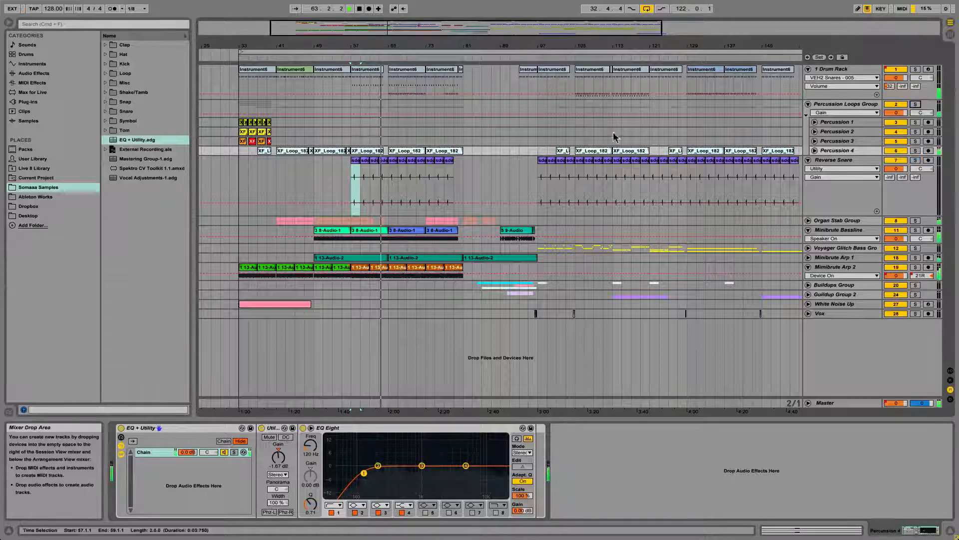
left_click(893, 231)
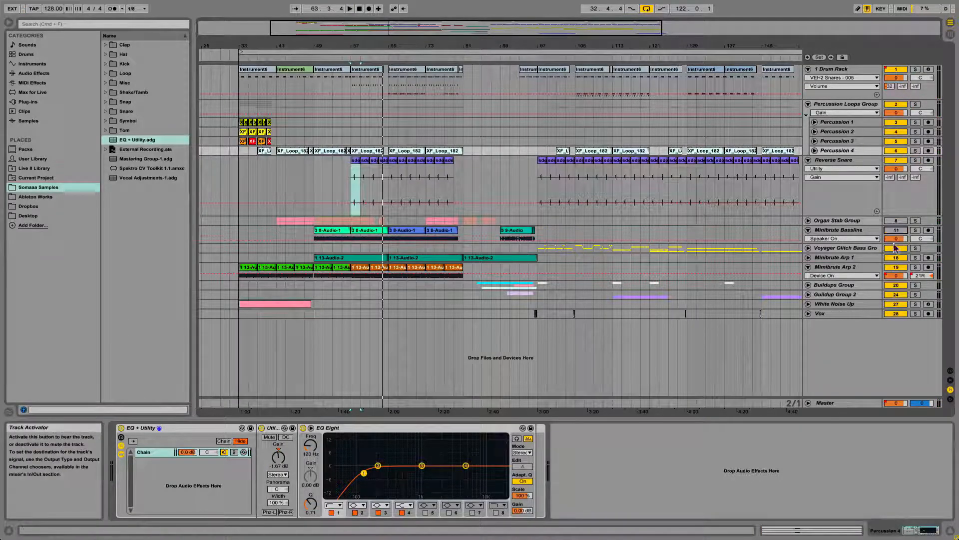
left_click(897, 285)
left_click(898, 304)
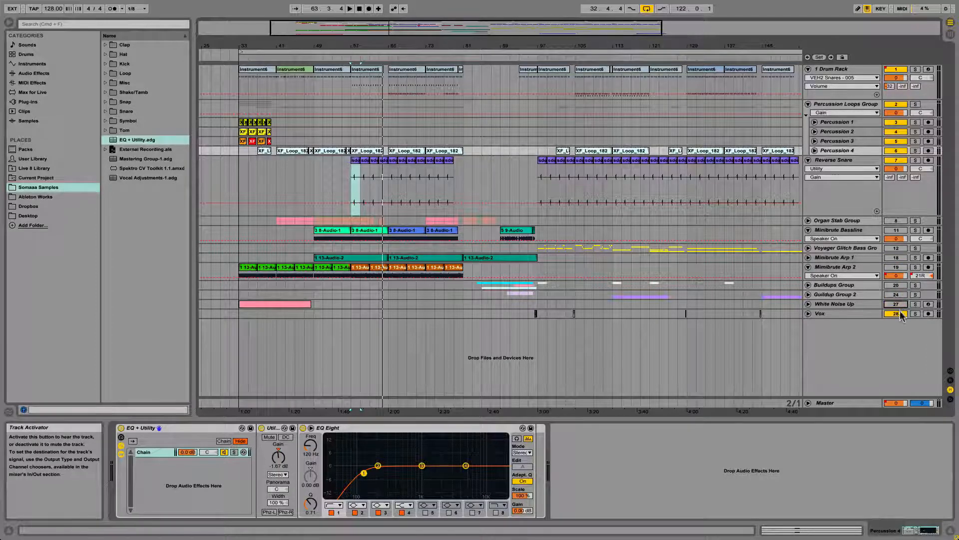
left_click(900, 311)
key("space")
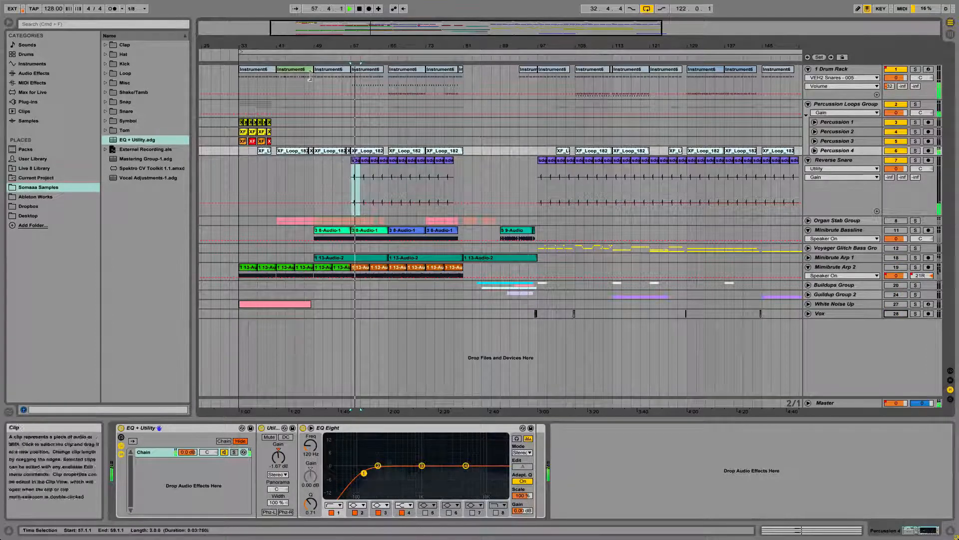
- Listen to the drum and percussion mix from bar 33, and select the Percussion 4 clip at bar 49
left_click(243, 88)
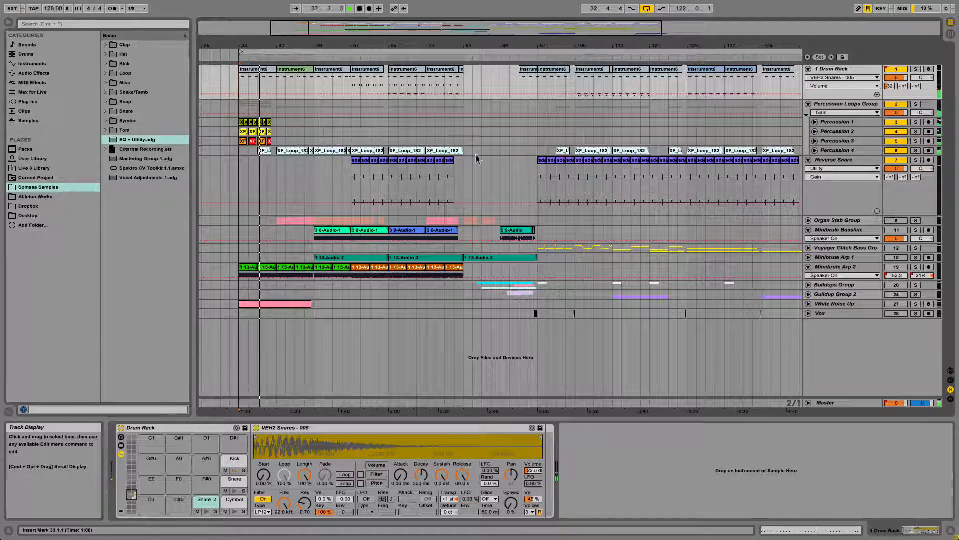
key("space")
left_click(328, 150)
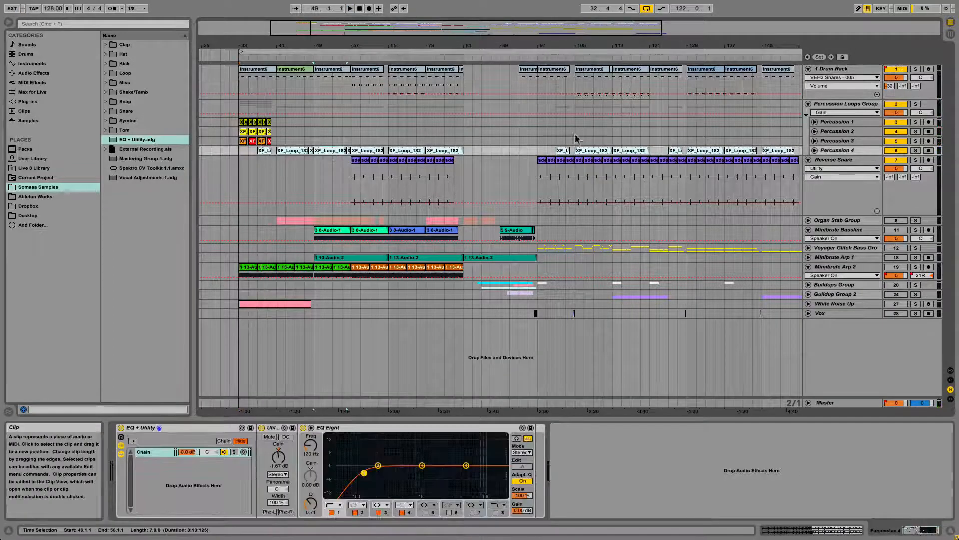
- Compare the Percussion Loops Group's devices with those of Percussion 4, and play the Percussion 4 clip at bar 49
left_click(798, 109)
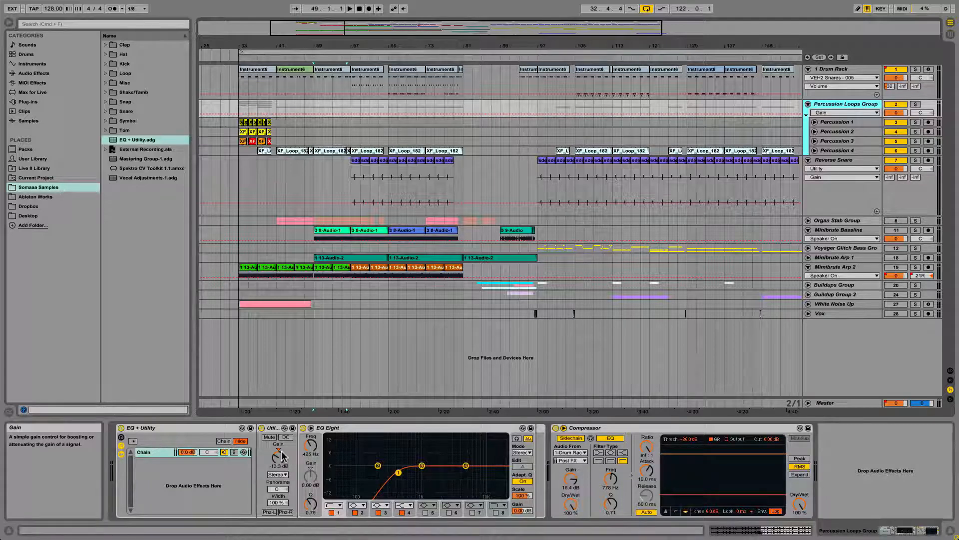
left_click(851, 150)
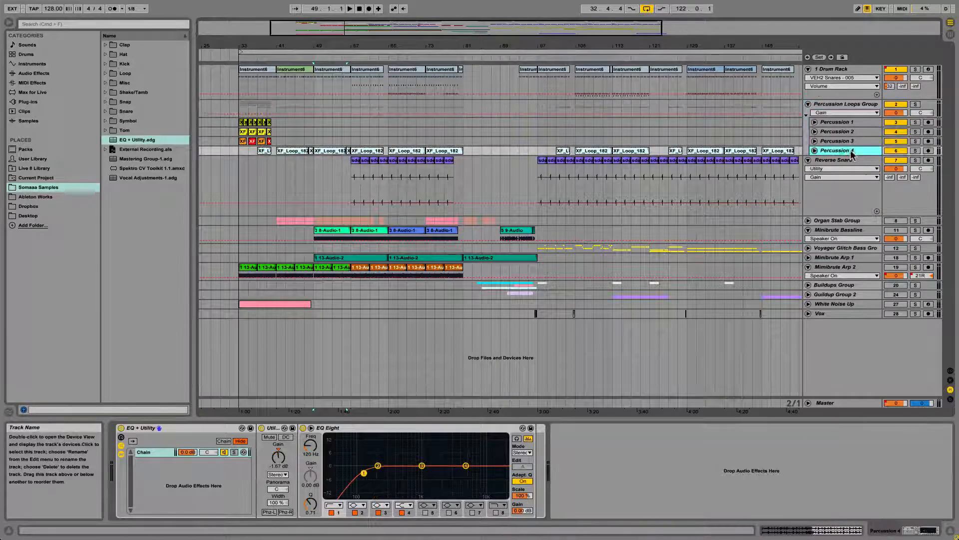
left_click(847, 109)
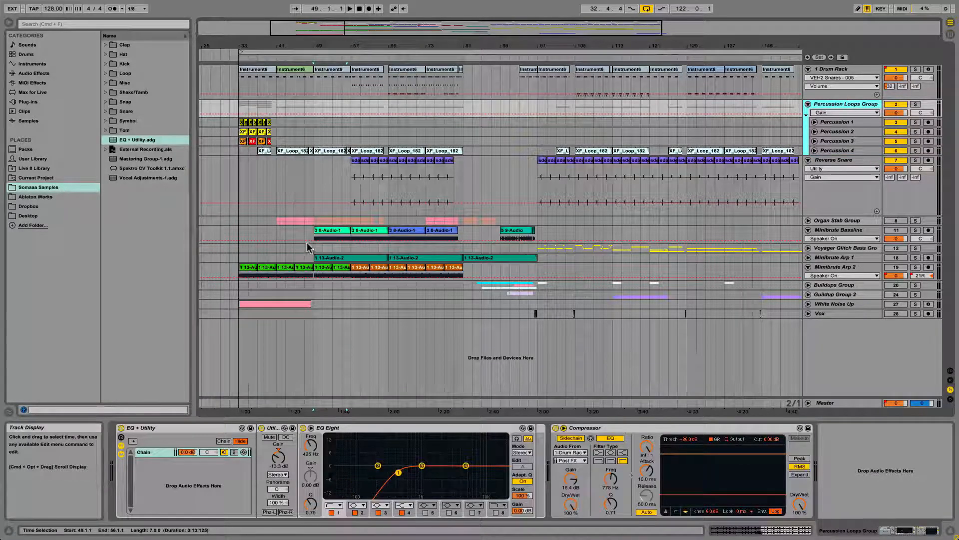
left_click(323, 155)
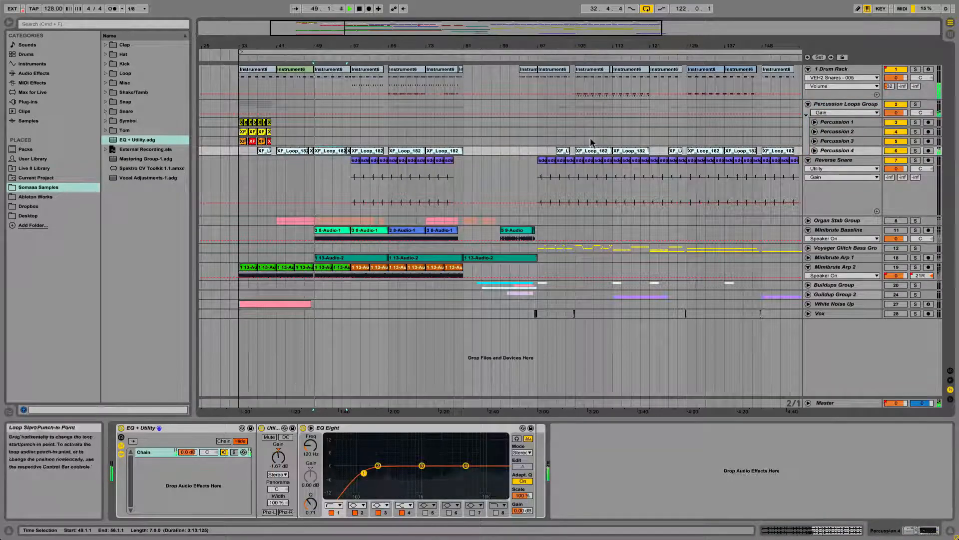
- Unmute the Minibrute Bassline track and play it with the drums from bar 49
left_click(395, 234)
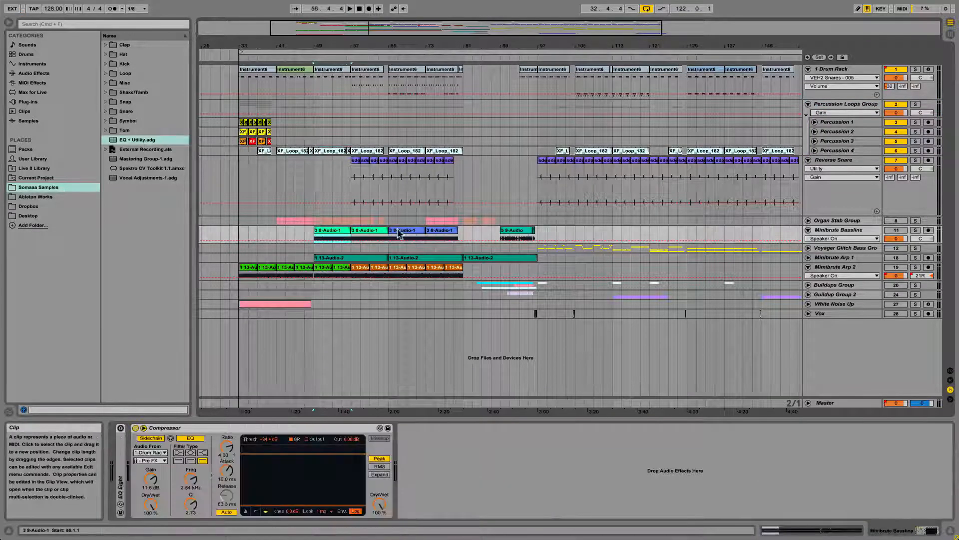
key("space")
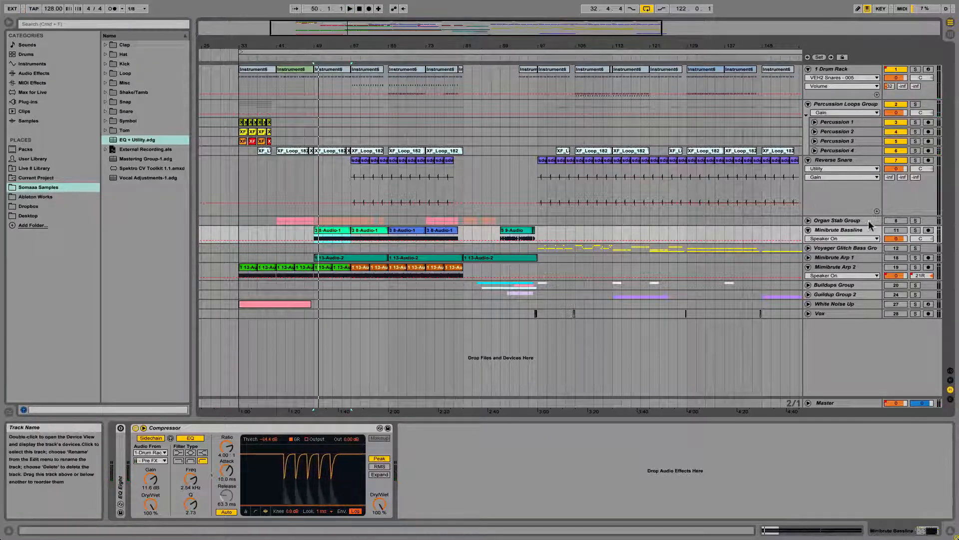
left_click(897, 231)
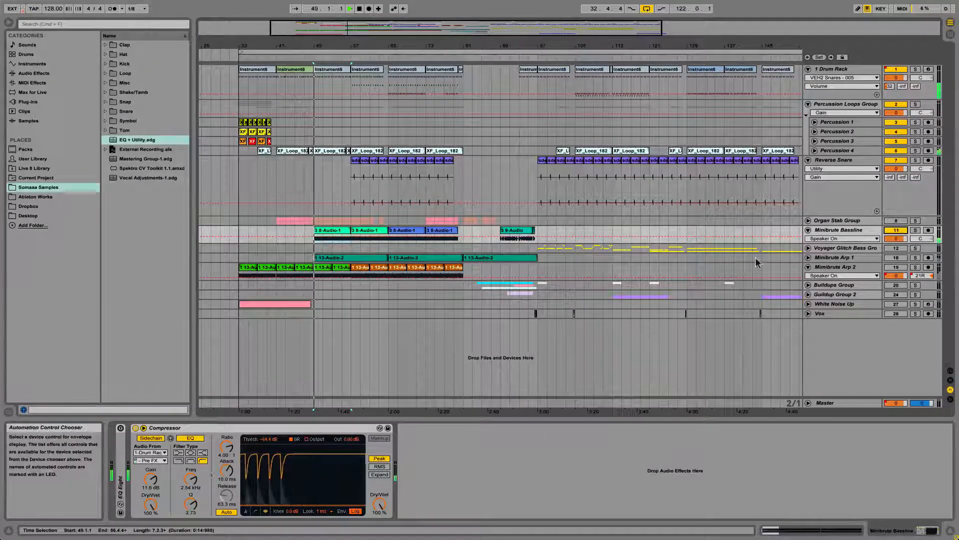
key("space")
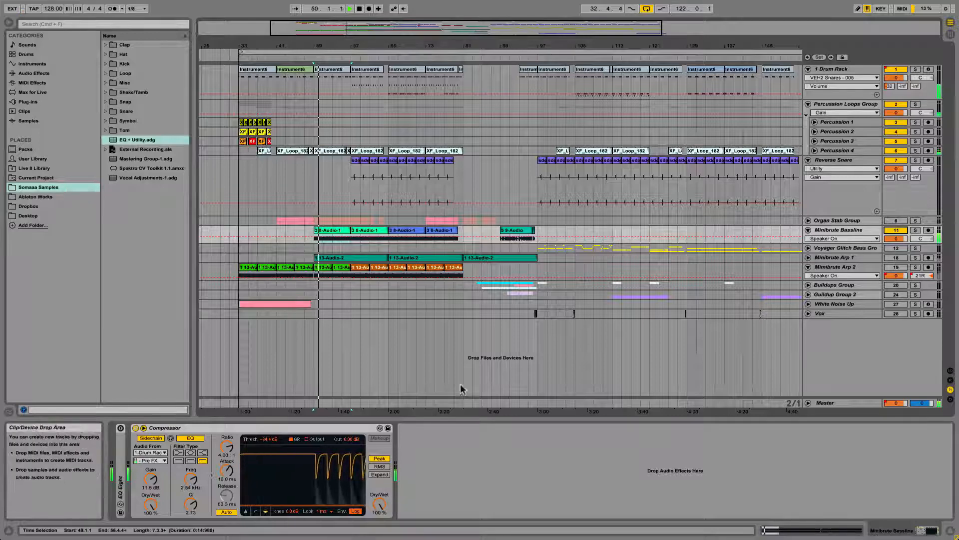
- Insert the EQ + Utility preset after the bassline's Compressor and turn off EQ Eight filter 1
left_click_drag(136, 140, 474, 495)
left_click_drag(498, 453, 497, 454)
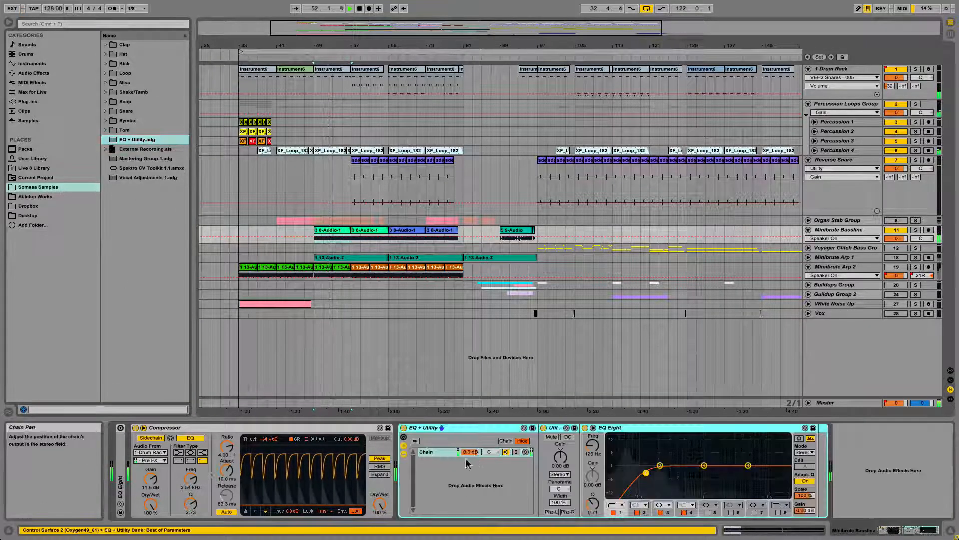
left_click(614, 512)
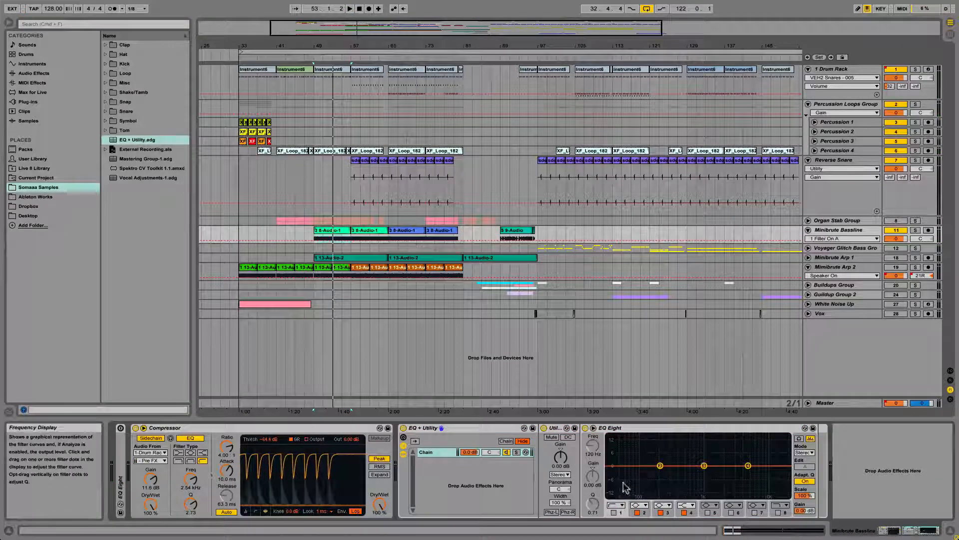
- Enable the bassline's EQ Eight filter 8 as a high cut at about 3.88 kHz and turn off filter 3
left_click(778, 512)
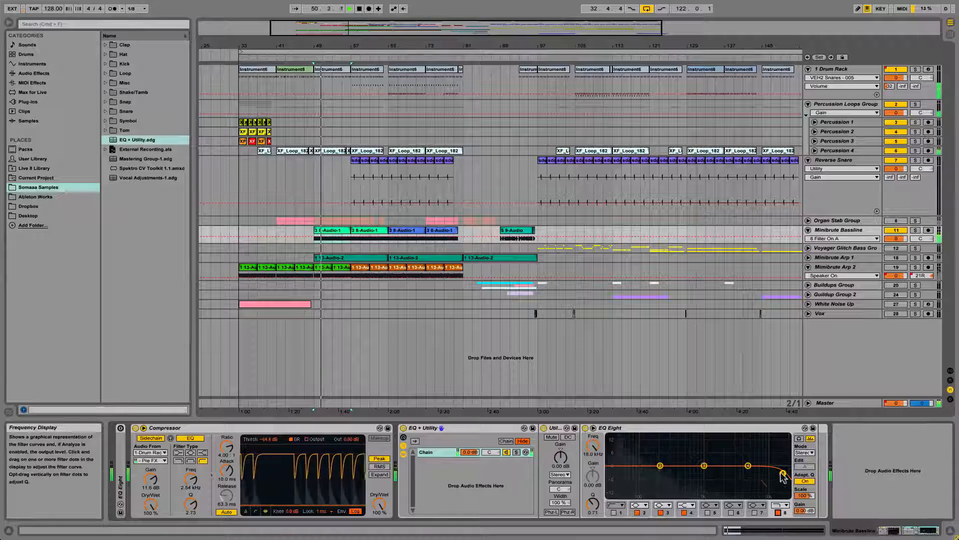
left_click_drag(738, 472, 724, 463)
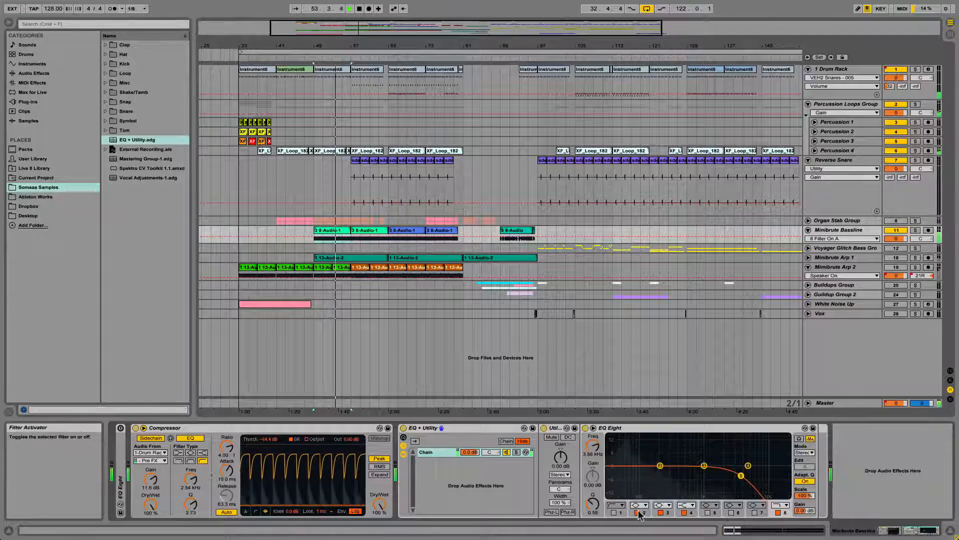
left_click(668, 513)
left_click(661, 512)
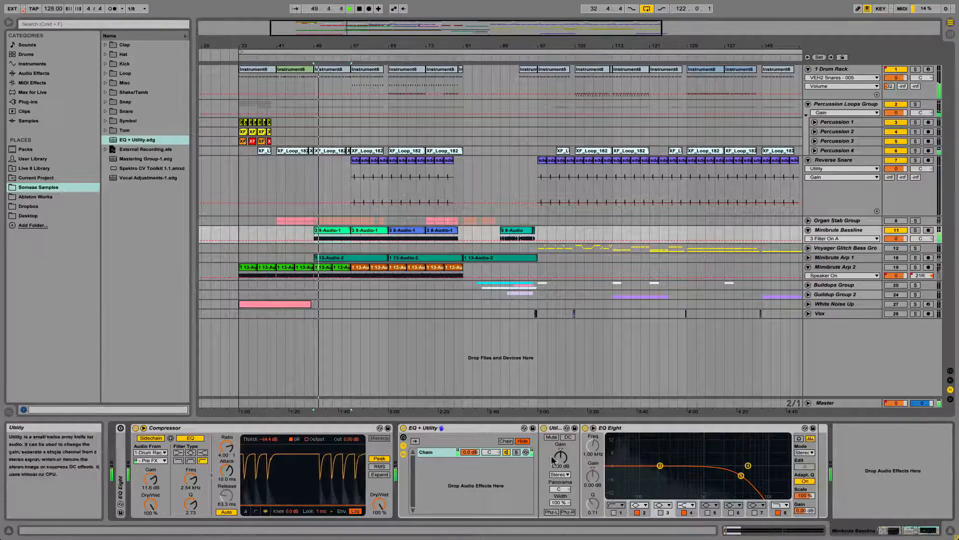
- Set the bassline's Utility gain to -8.89 dB and show the devices of the Minibrute Arp 1 track
mouse_move(560, 457)
left_mouse_down()
mouse_move(560, 473)
mouse_move(560, 455)
left_mouse_up()
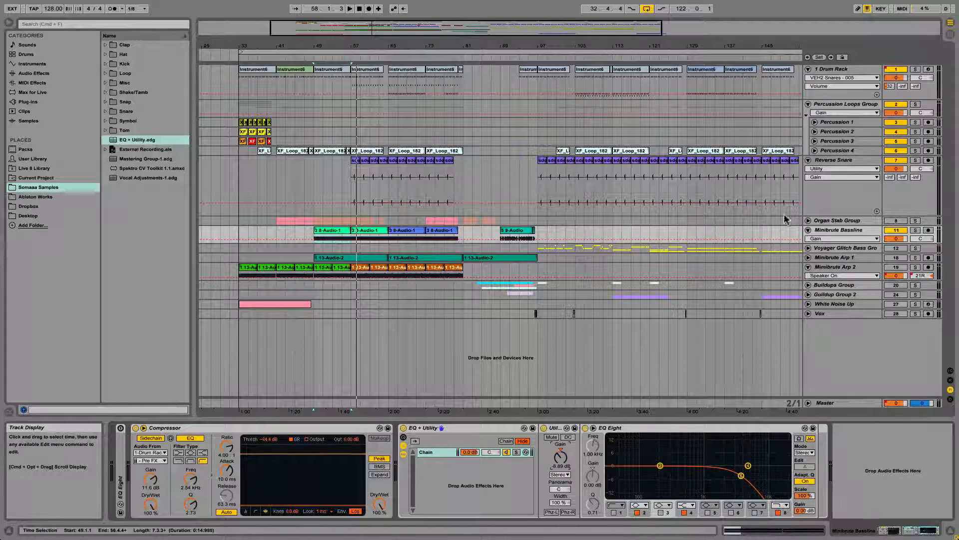
left_click(854, 259)
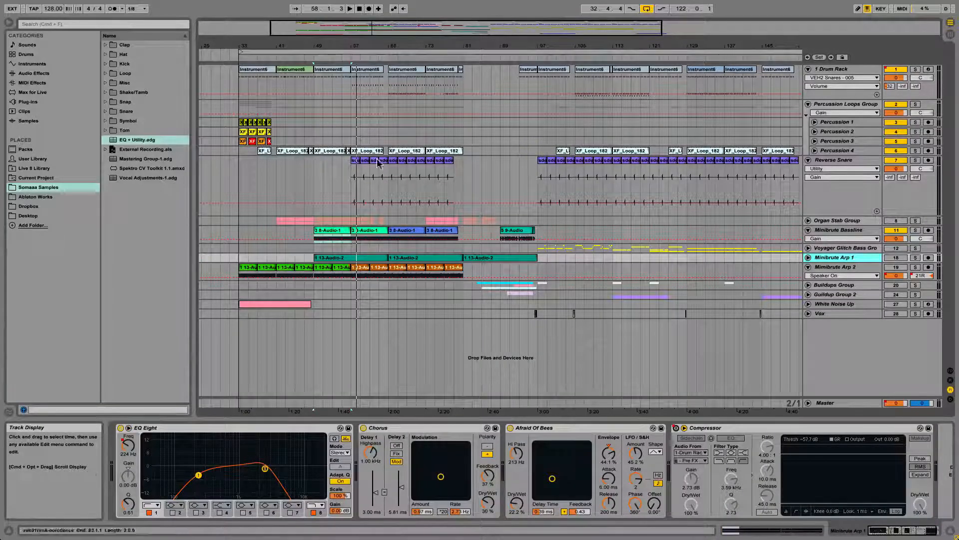
- Select the Drum Rack clips from bar 57 to bar 73, loop that range and start playback
left_click(367, 74)
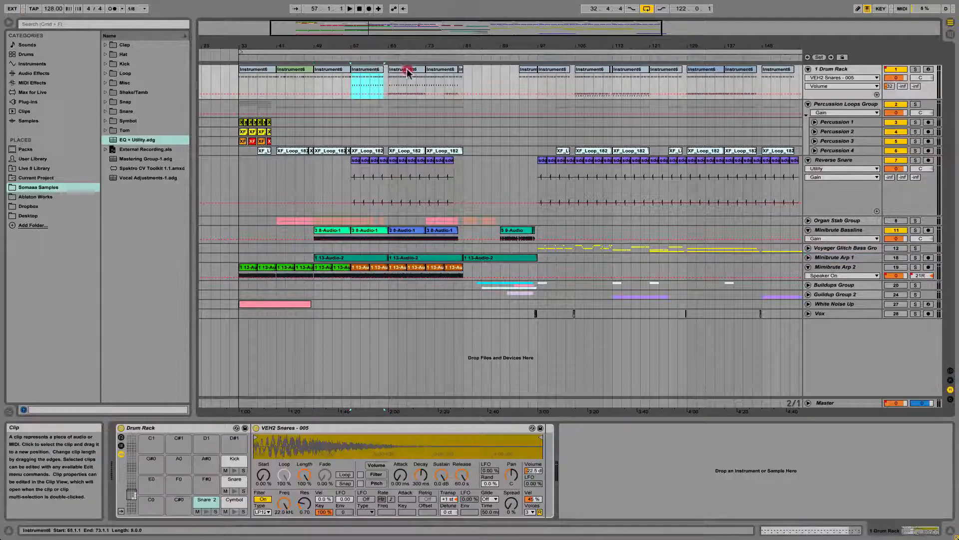
left_click(409, 74, "shift")
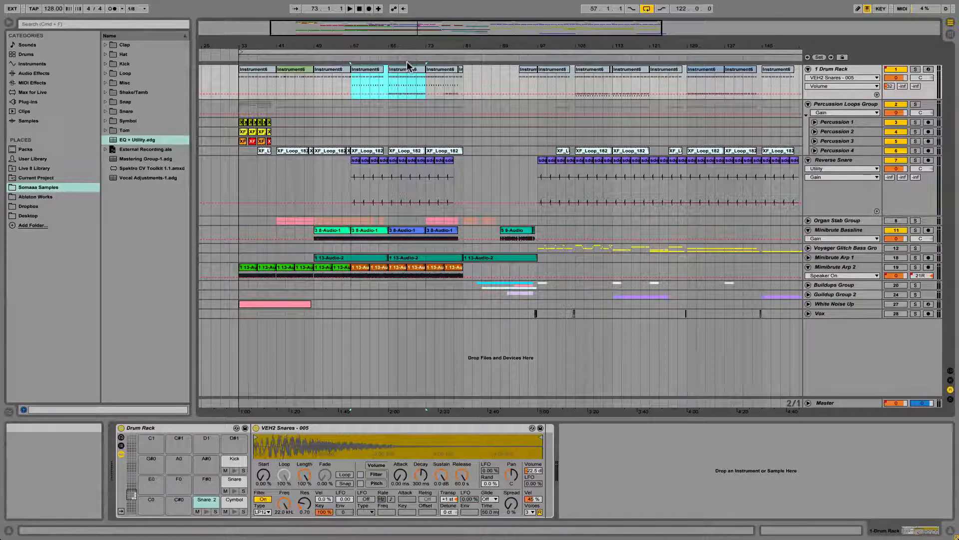
key("super+l")
key("space")
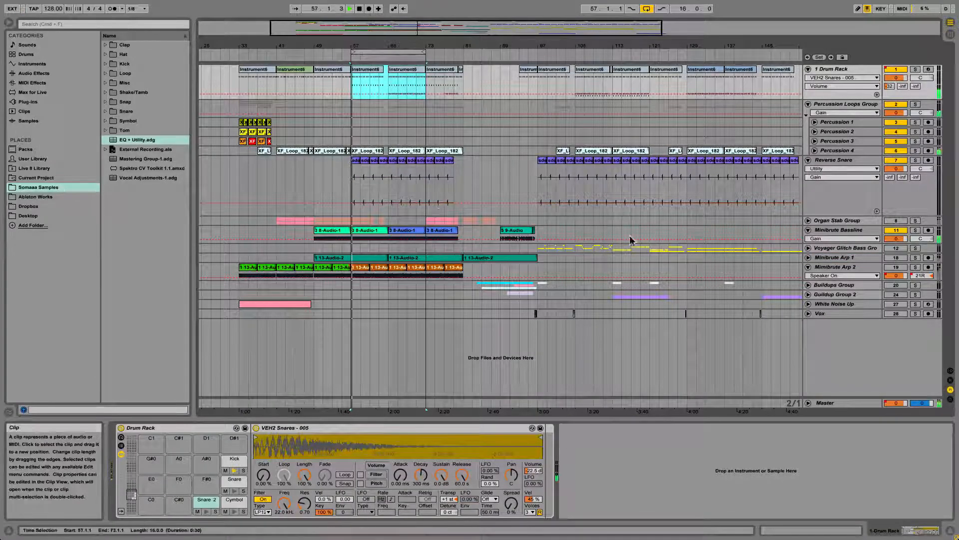
- Unmute the Minibrute Arp 1 track and insert the EQ + Utility preset after its Compressor
left_click(894, 258)
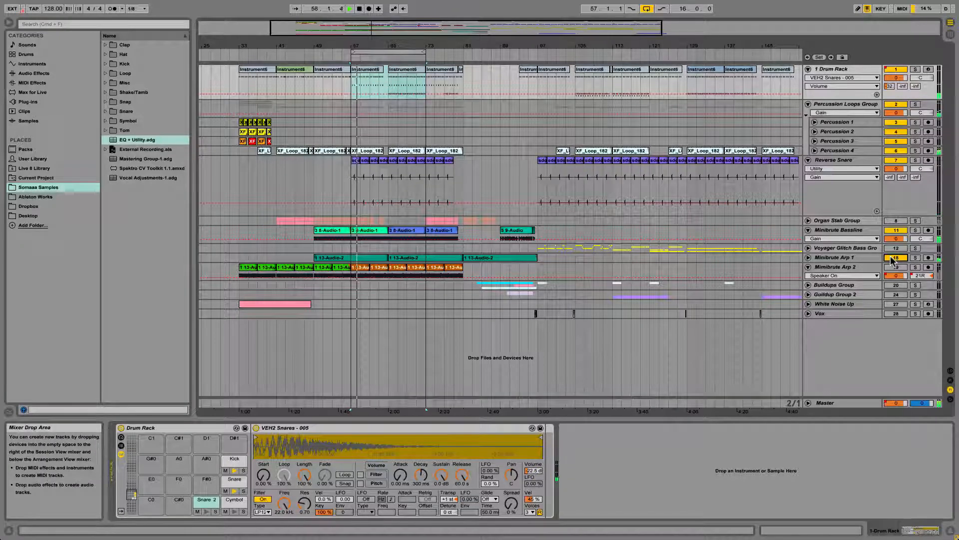
left_click(843, 257)
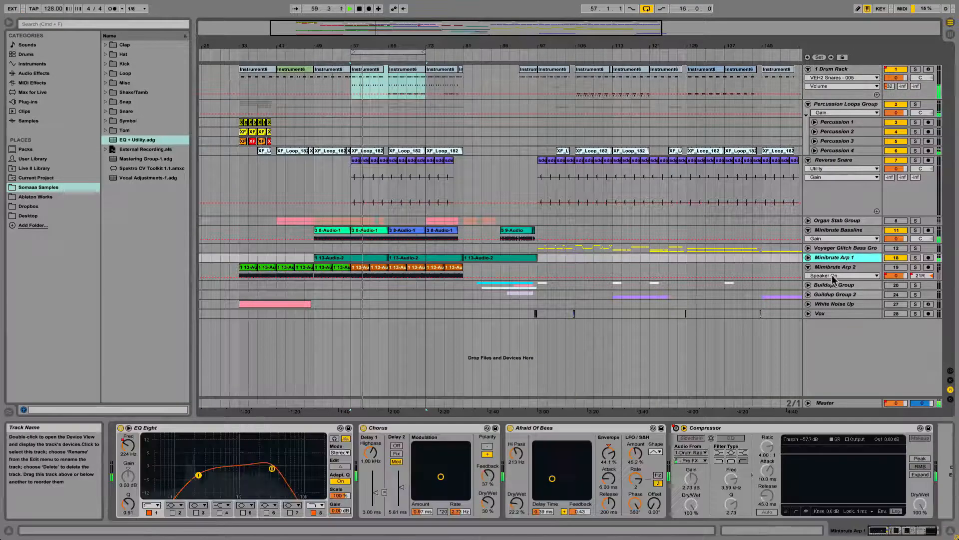
left_click(884, 533)
left_click(476, 256)
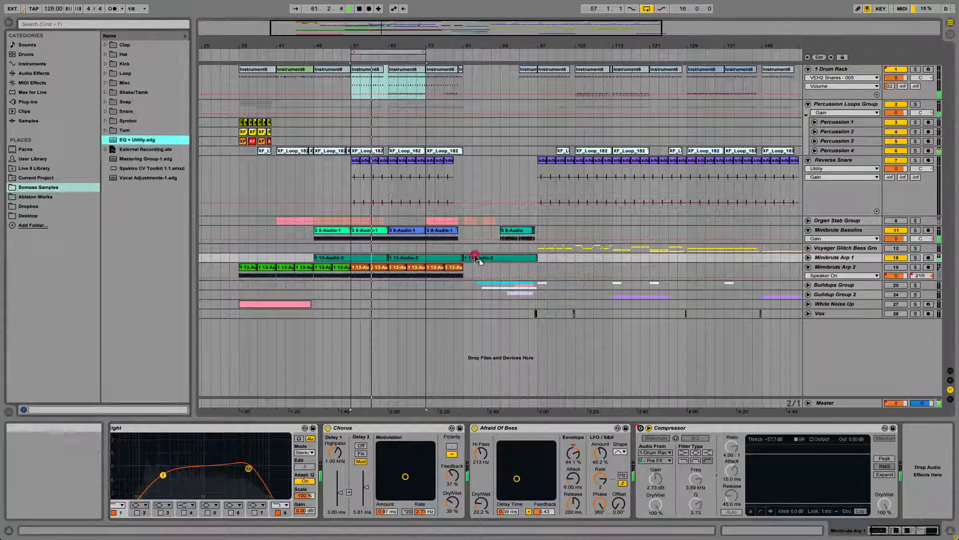
left_click_drag(475, 256, 939, 469)
left_click_drag(916, 530, 937, 530)
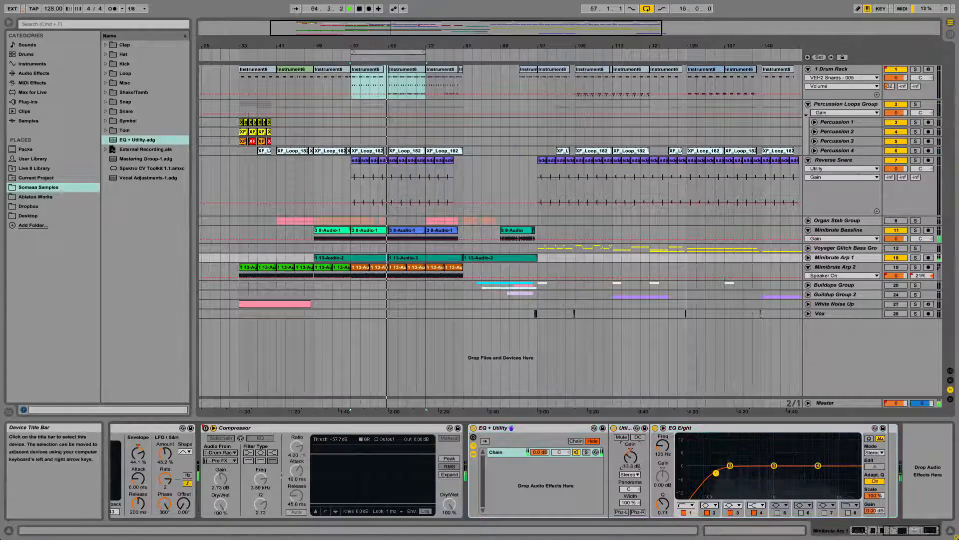
- Set the Minibrute Arp 1's Utility gain to -5.00 dB and restart playback of the loop
mouse_move(631, 457)
left_mouse_down()
mouse_move(631, 480)
mouse_move(630, 469)
left_mouse_up()
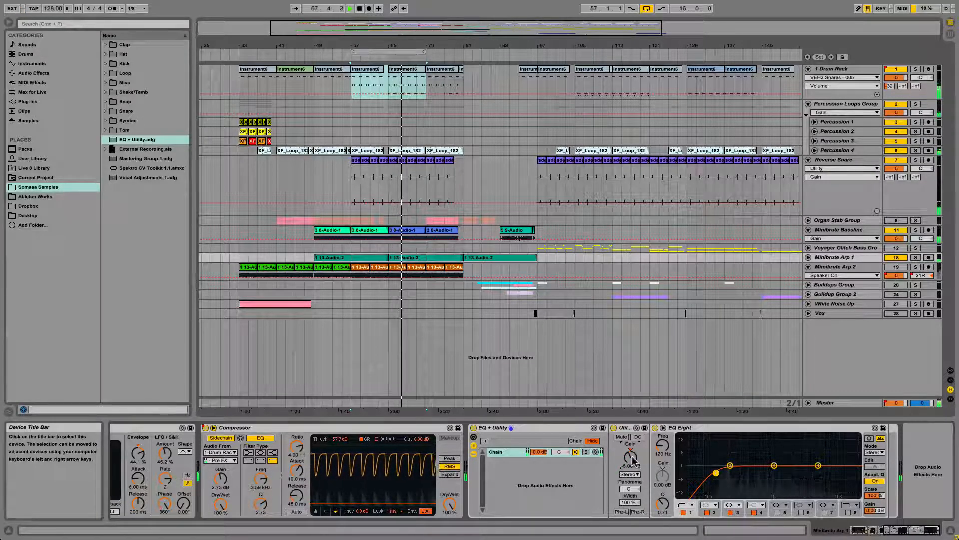
key("space")
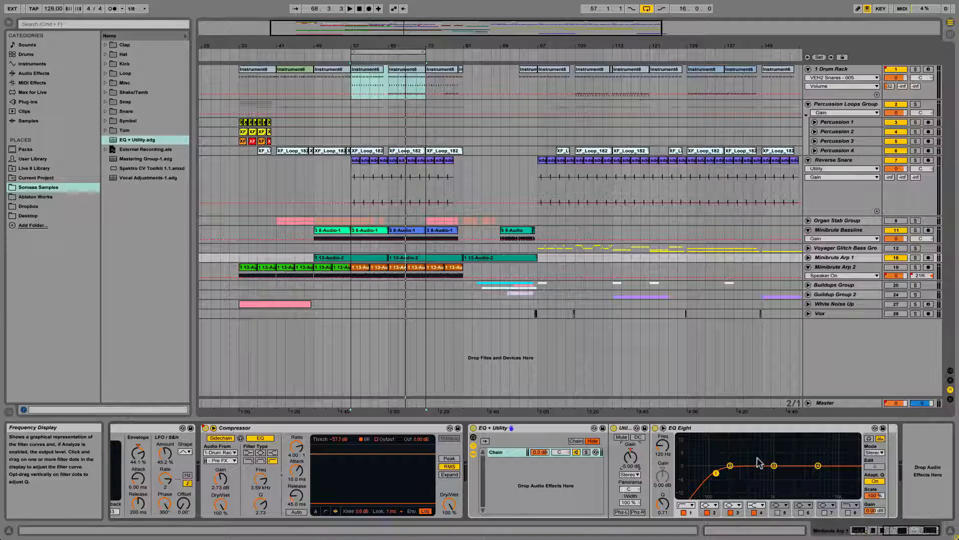
key("space")
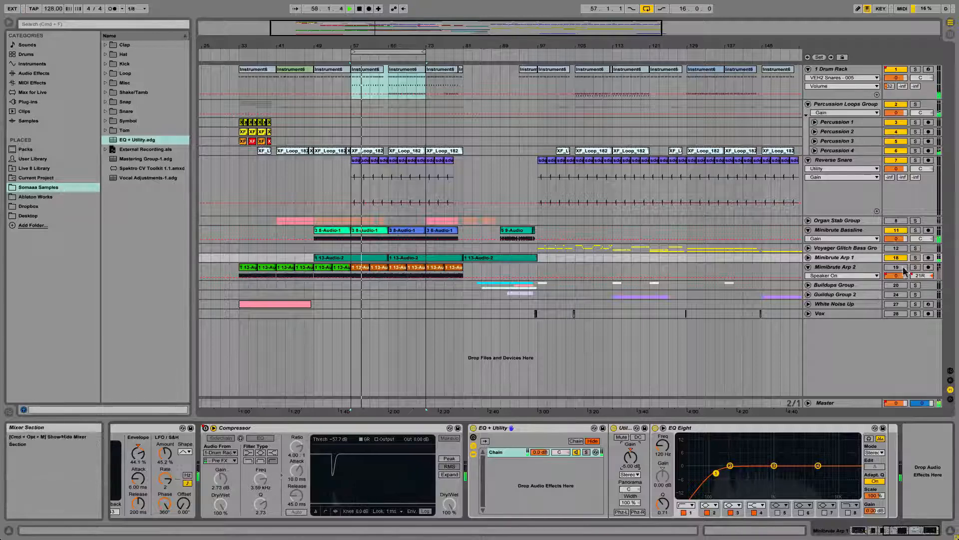
- Unmute the Minibrute Arp 2 track and insert the EQ + Utility preset after its EQ Eight
left_click(856, 268)
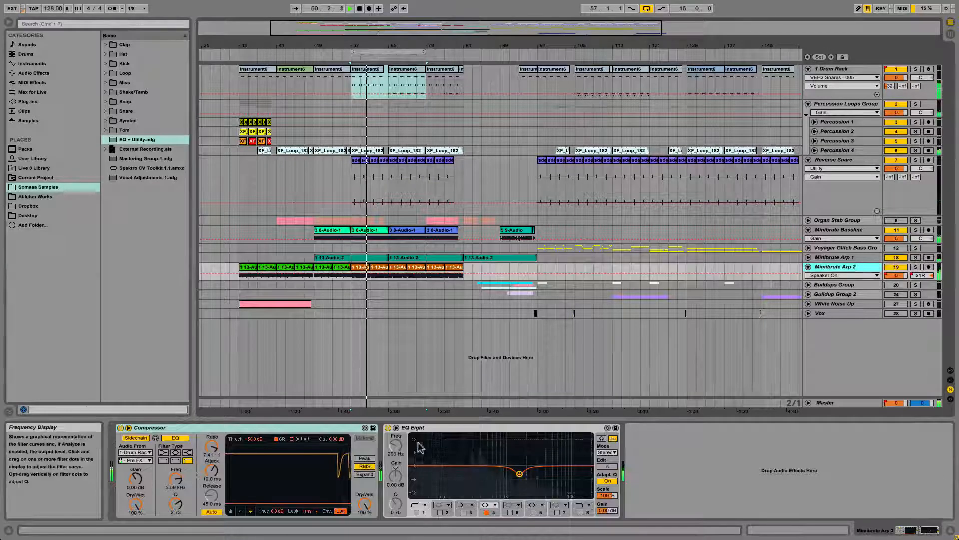
left_click_drag(110, 142, 660, 472)
left_click_drag(727, 458, 727, 459)
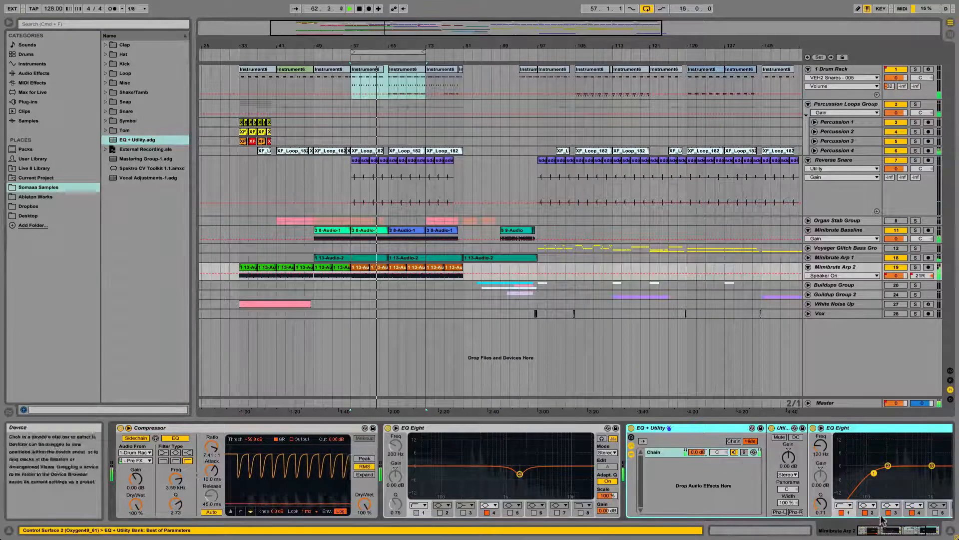
- Set the Minibrute Arp 2's Utility gain to -12.8 dB and, with the track soloed, raise the preset's EQ Eight filter 1 to about 323 Hz
left_click_drag(629, 457, 629, 477)
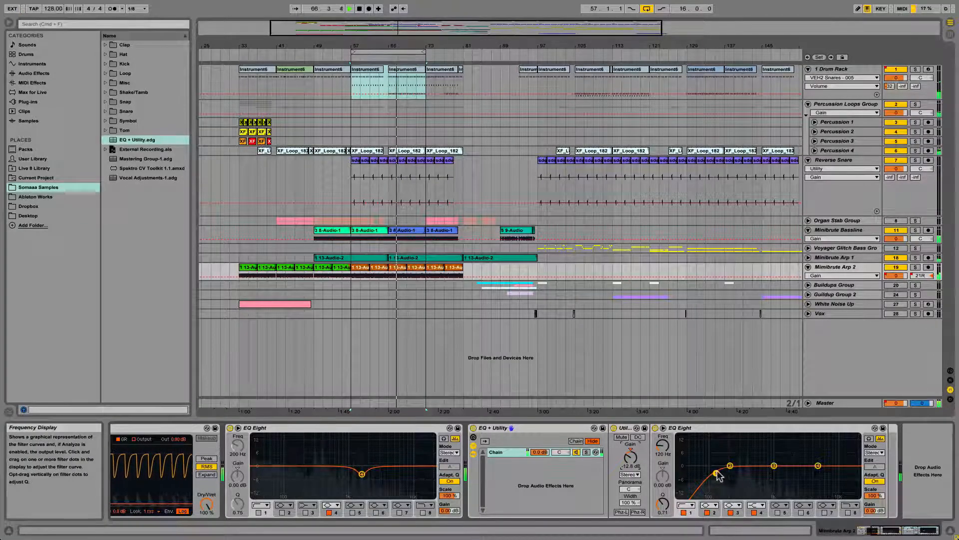
left_click(915, 267)
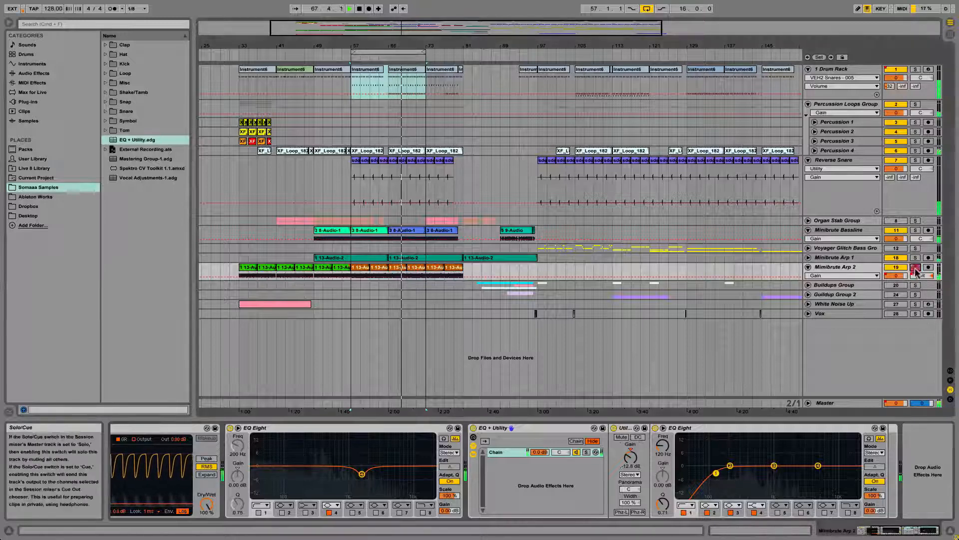
left_click_drag(716, 474, 736, 473)
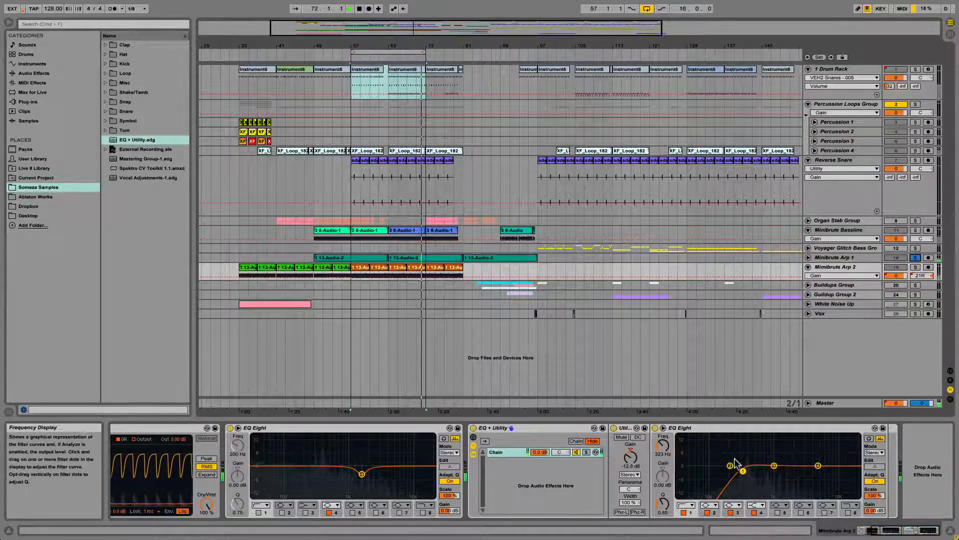
- With Minibrute Arp 1 soloed, raise its EQ Eight filter 1 low cut to about 167 Hz, and unsolo the track
left_click(869, 257)
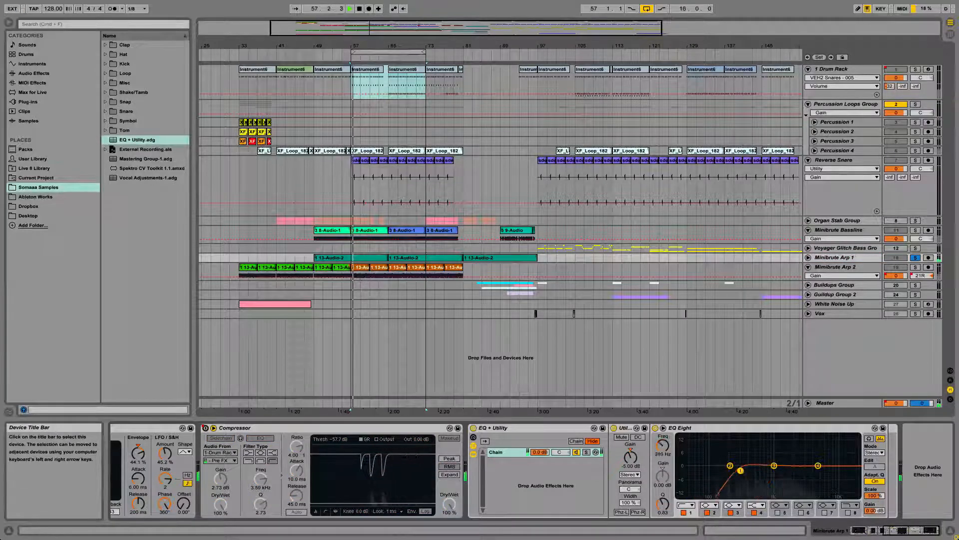
left_click(401, 242)
left_click(666, 365)
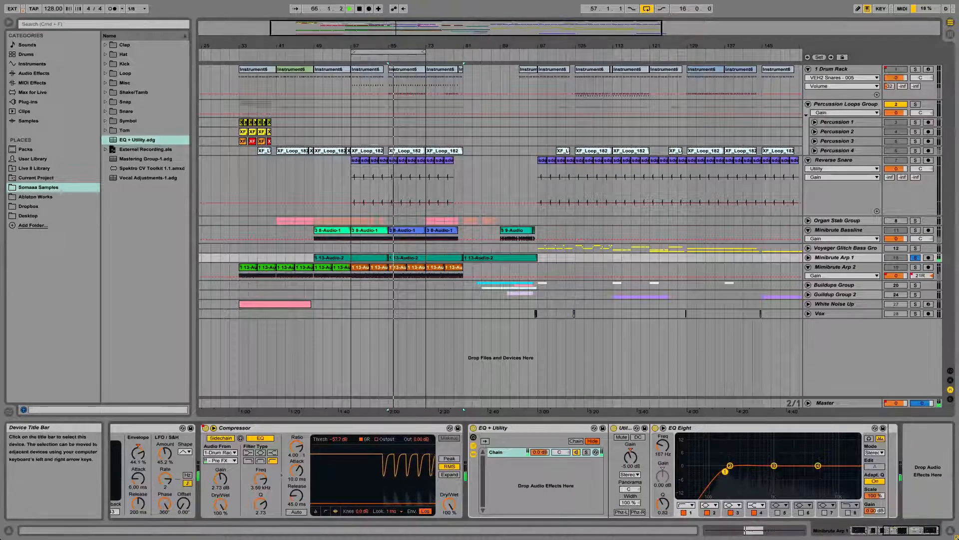
left_click(916, 258)
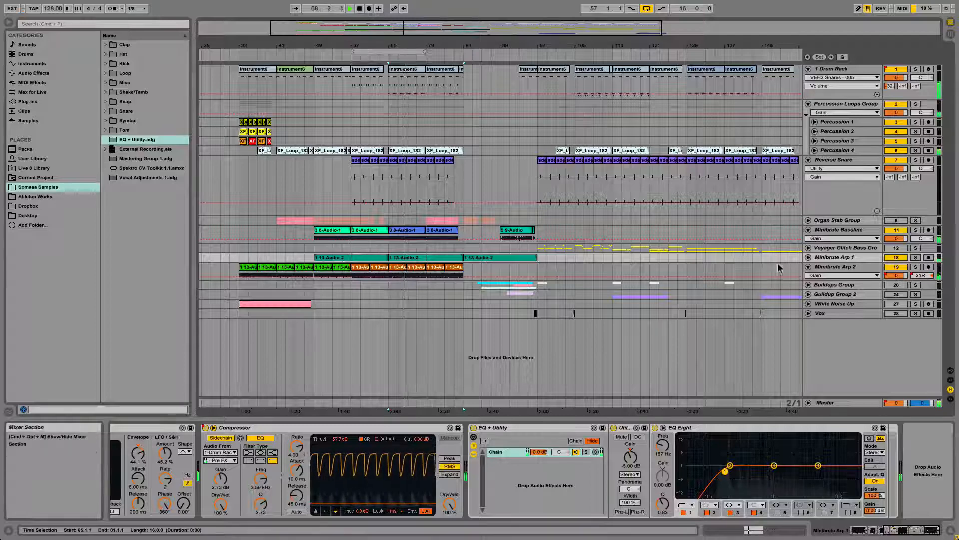
- Stop playback, unfold and unmute the Organ Stab Group, and play from its clip at bar 53
left_click(364, 234)
key("space")
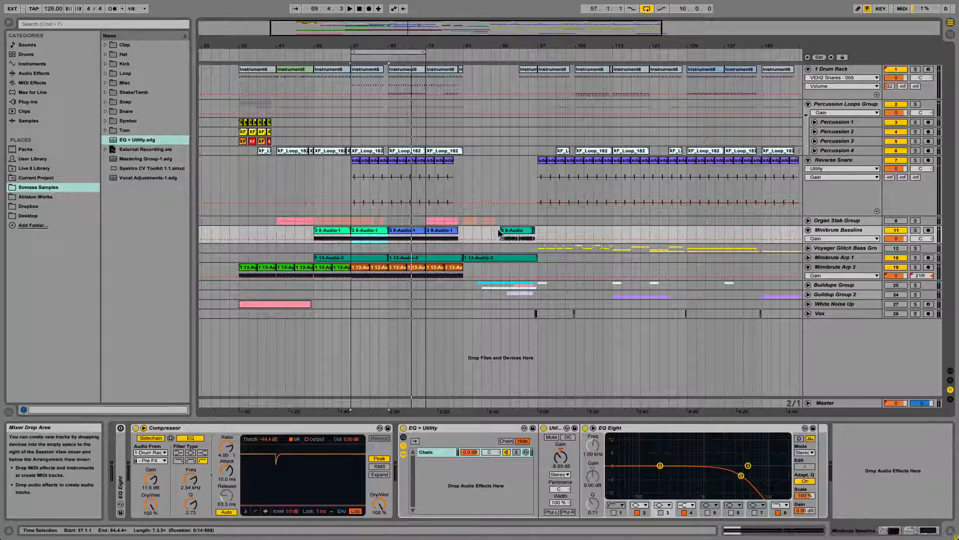
left_click(808, 221)
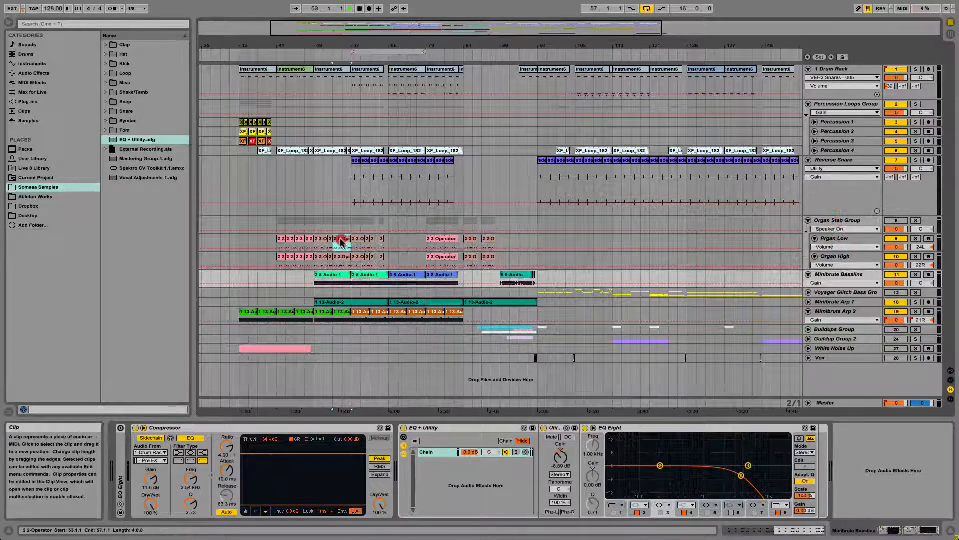
left_click(342, 244)
key("space")
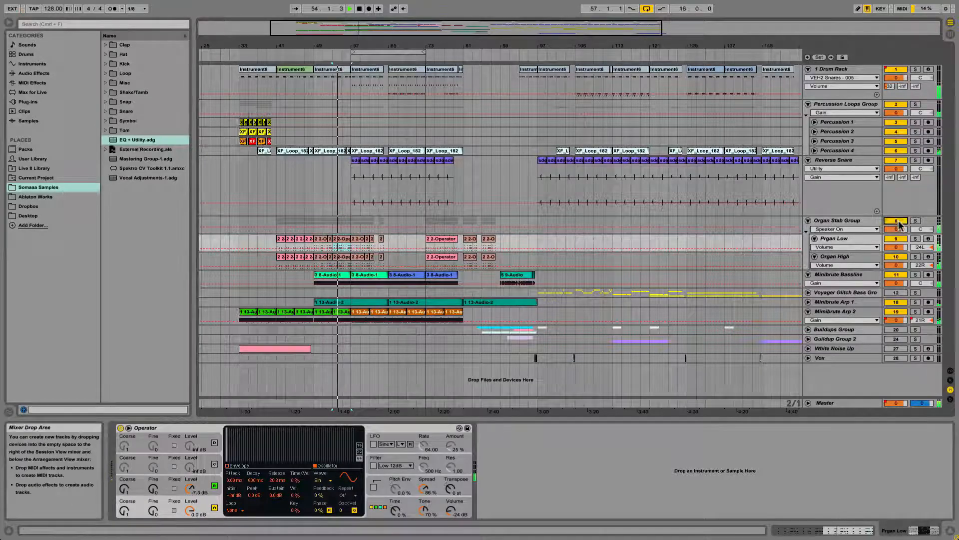
- Insert the EQ + Utility preset after Operator on the Prgan Low track
left_click(842, 241)
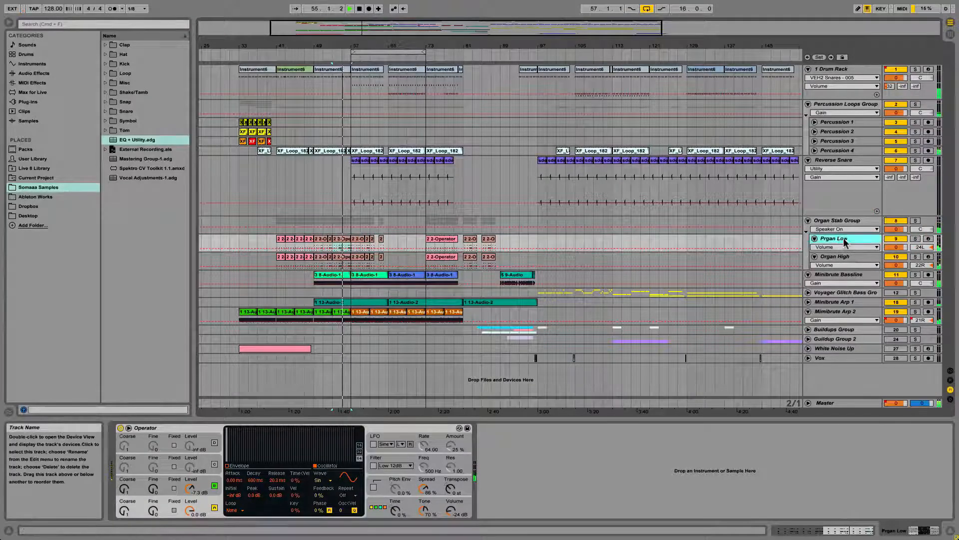
left_click_drag(115, 144, 413, 407)
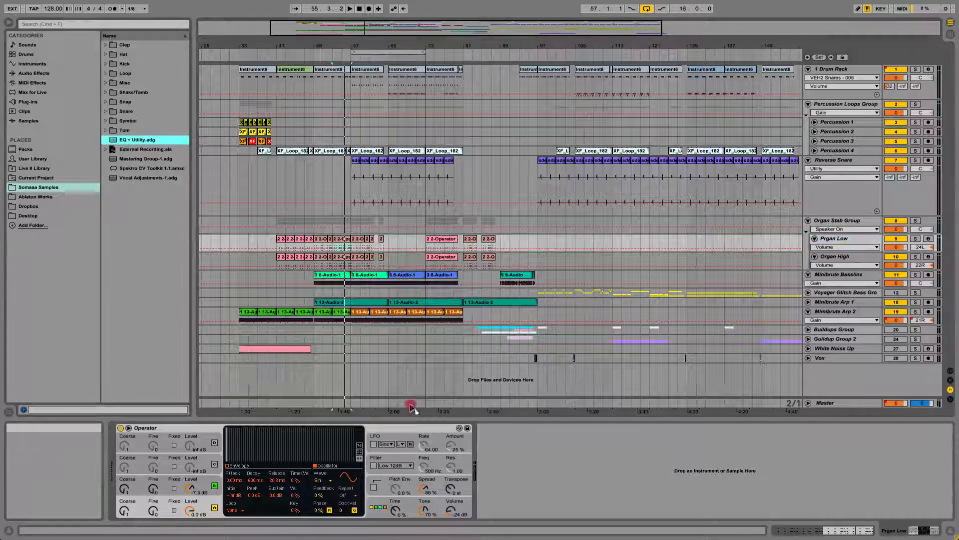
left_click_drag(541, 472, 536, 473)
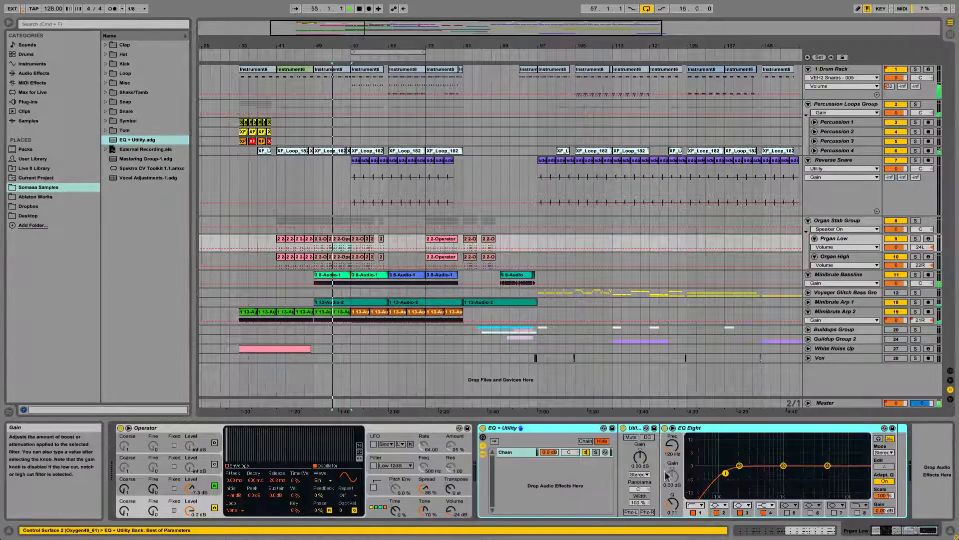
- Mute the Organ High track and set the Prgan Low track's Utility gain to -3.89 dB during playback
left_click(894, 257)
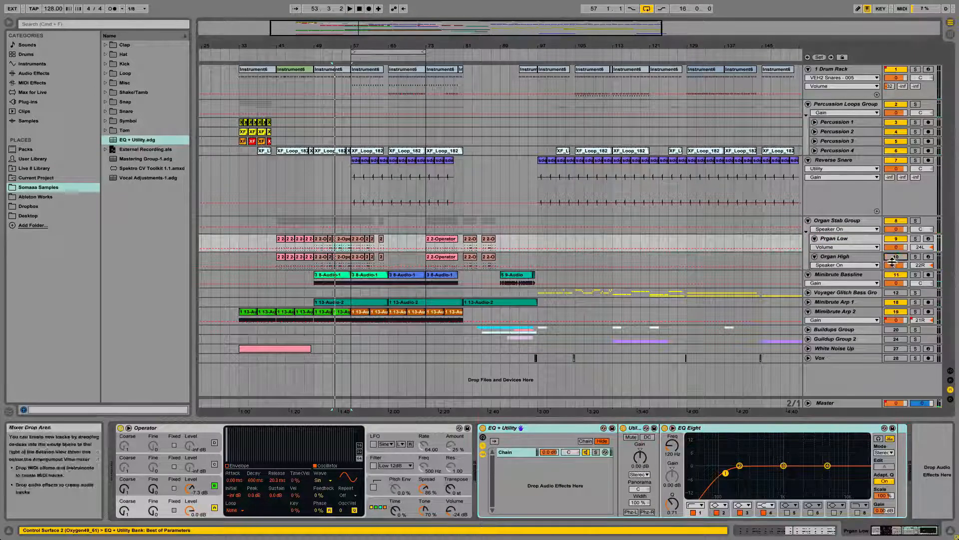
left_click(859, 240)
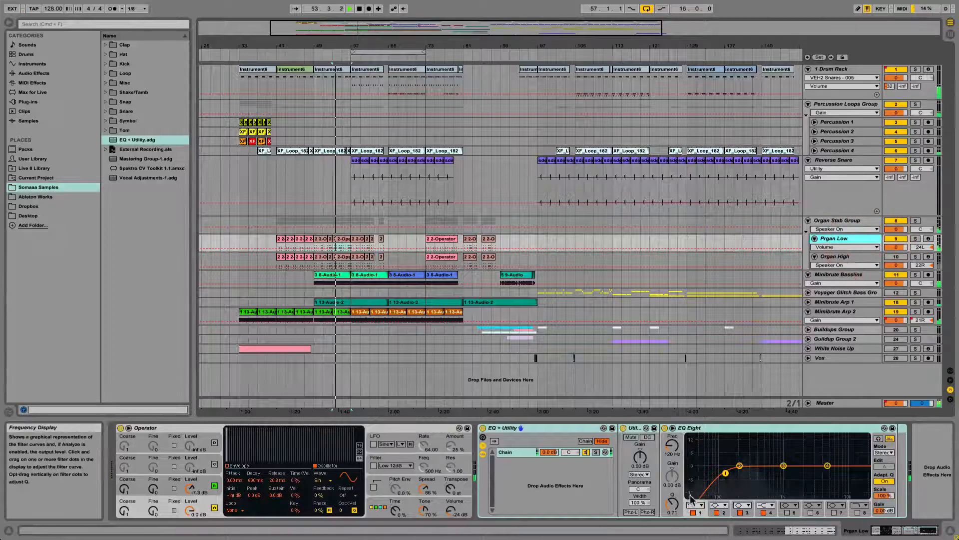
left_click_drag(639, 457, 640, 464)
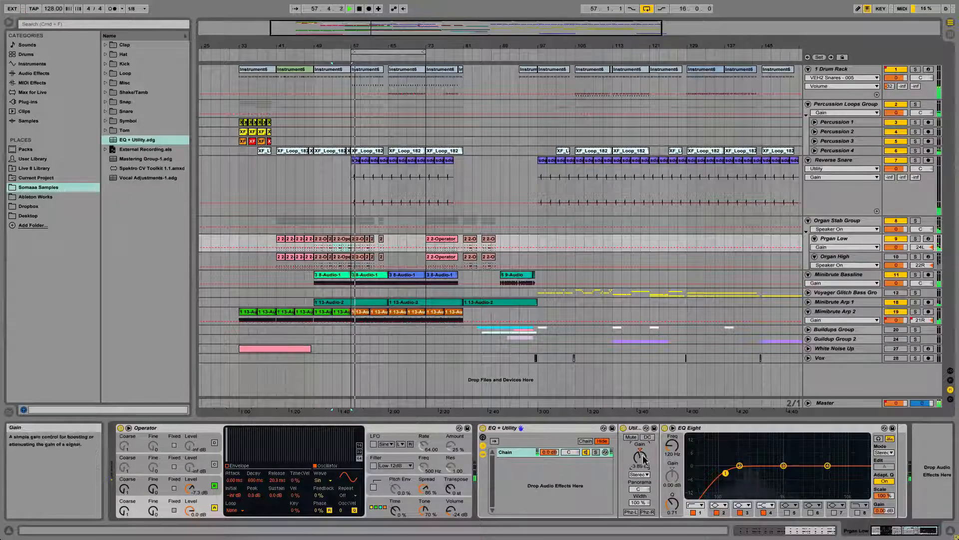
key("space")
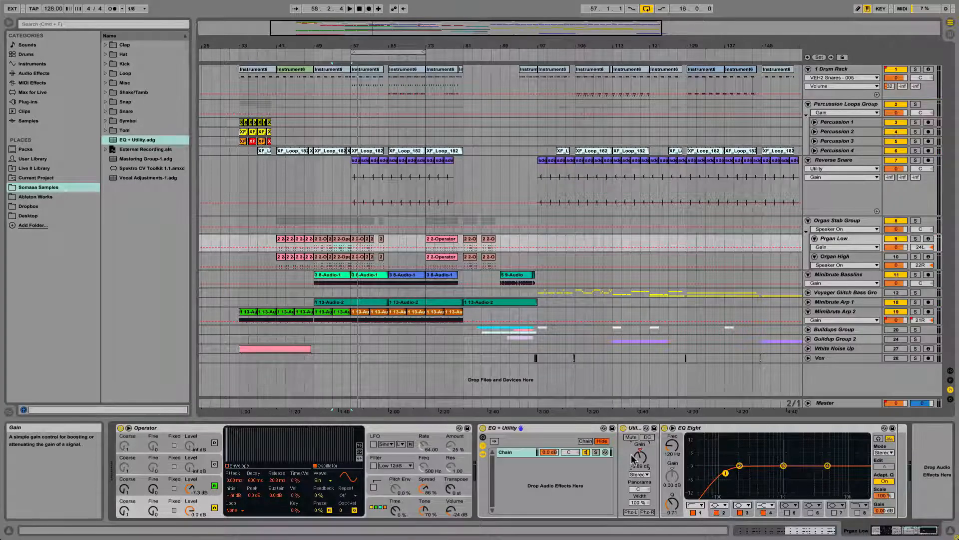
- Try the volume faders of the Organ Stab Group and the Voyager Glitch Bass group in Session View, and return to Arrangement View
key("Tab")
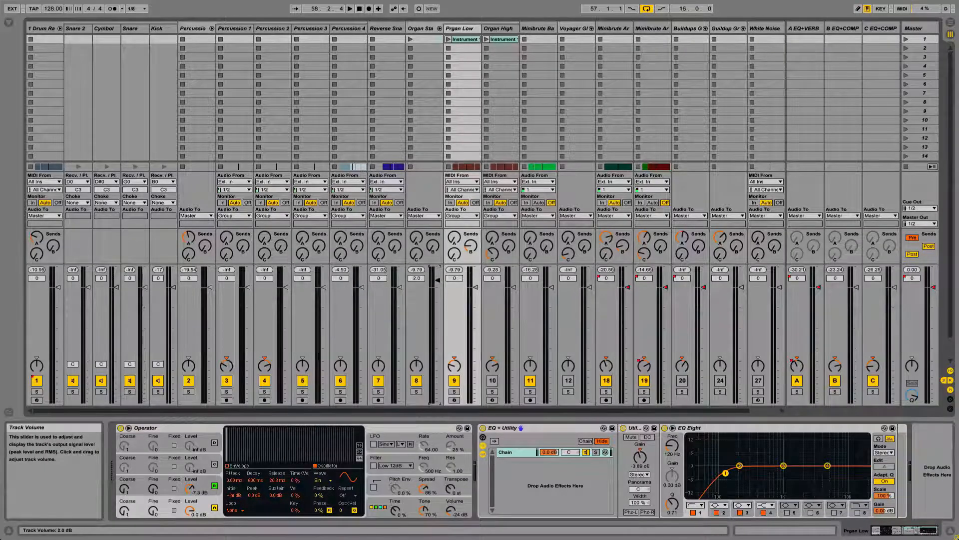
left_click_drag(437, 290, 437, 287)
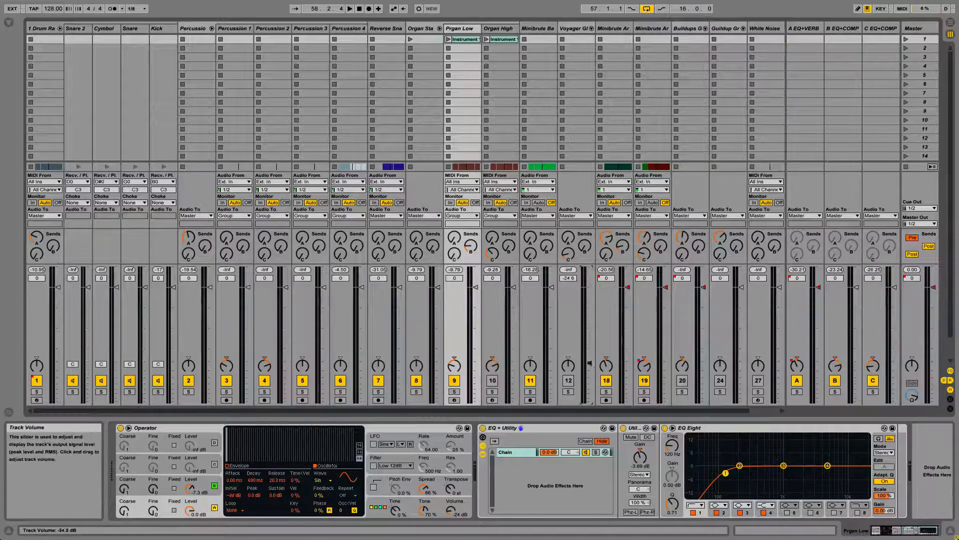
left_click_drag(590, 363, 590, 402)
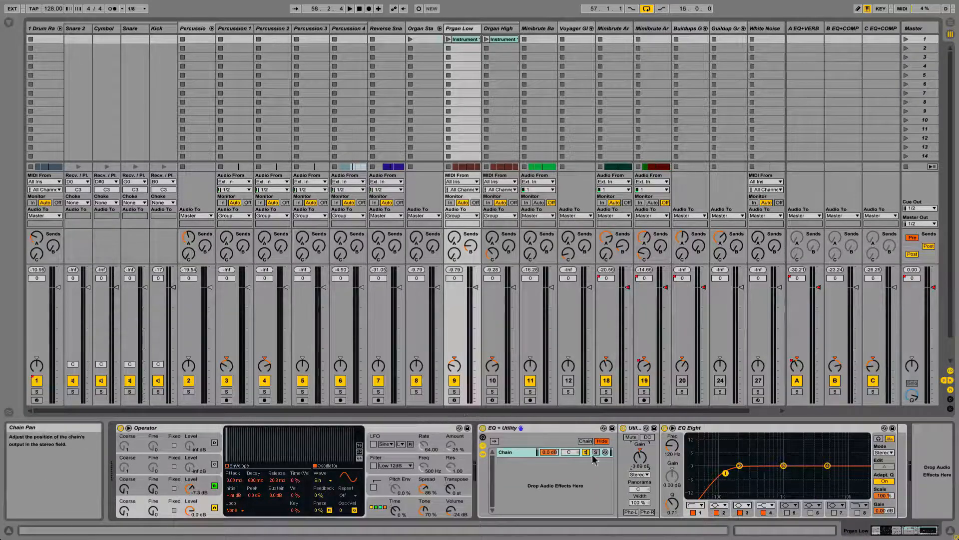
key("space")
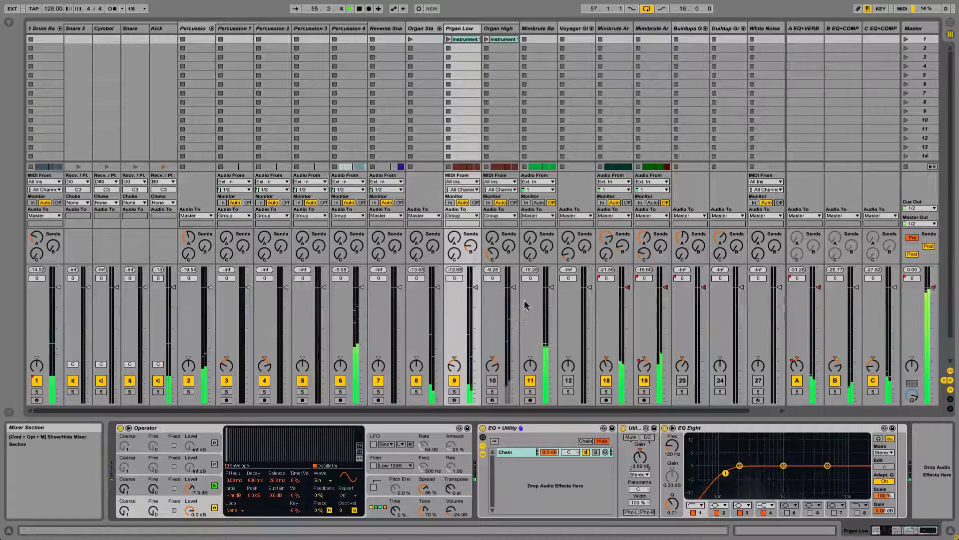
key("Tab")
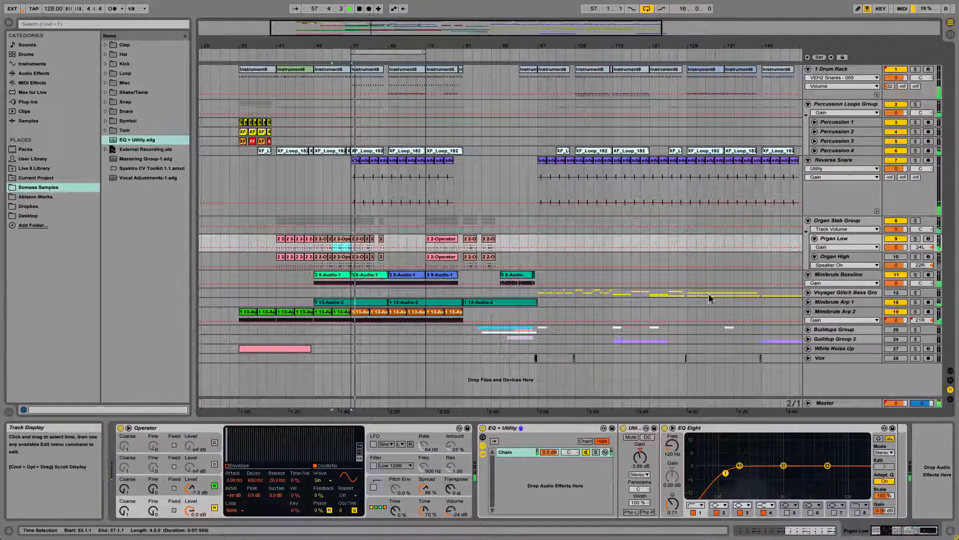
- Replay the section from bar 53, unmute the Organ High track and show its devices
key("space")
key("space")
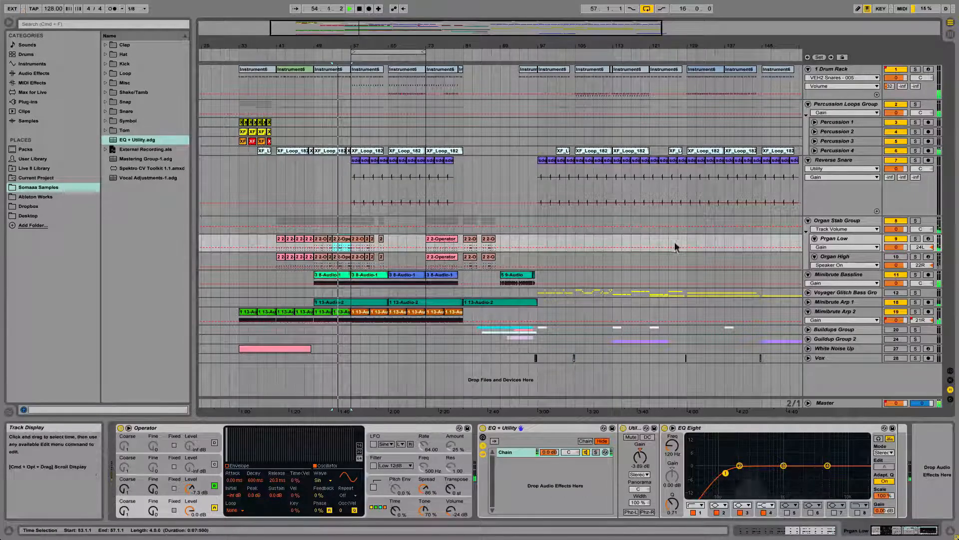
left_click(835, 256)
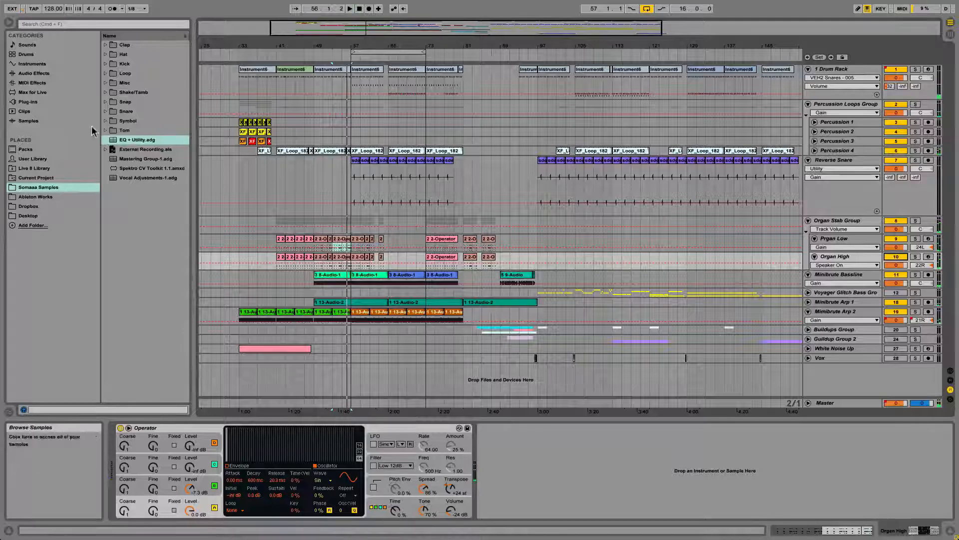
- Insert the EQ + Utility preset after Operator on the Organ High track and lower its Utility gain to about -12.8 dB
left_click(113, 141)
left_click_drag(515, 393, 539, 456)
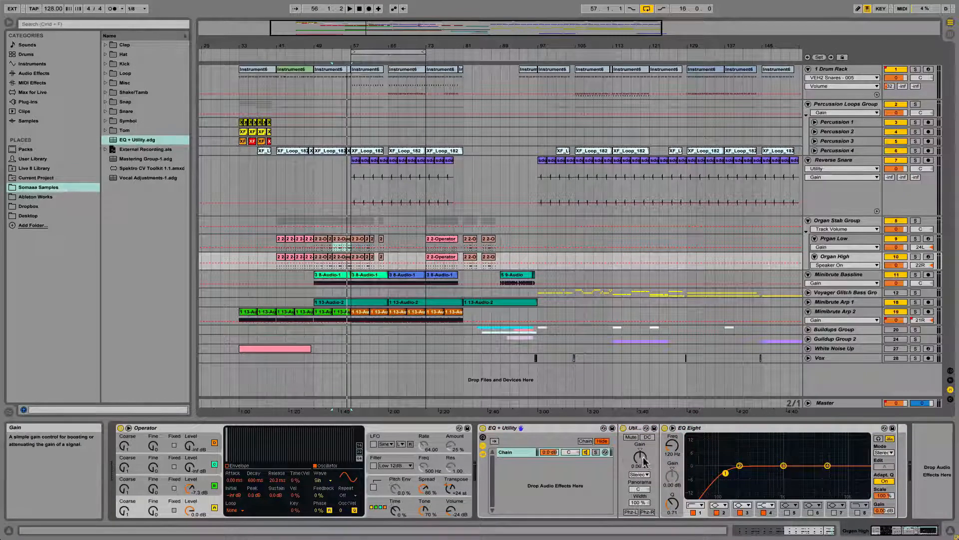
left_click_drag(643, 457, 643, 487)
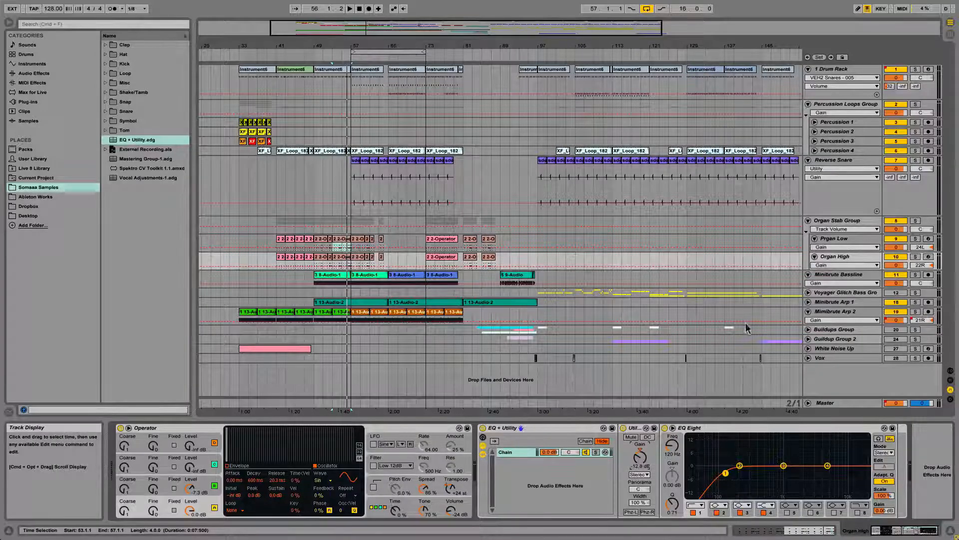
- During playback, raise the Organ High EQ Eight low-cut frequency to 721 Hz and lower the Utility gain to -17.8 dB
key("space")
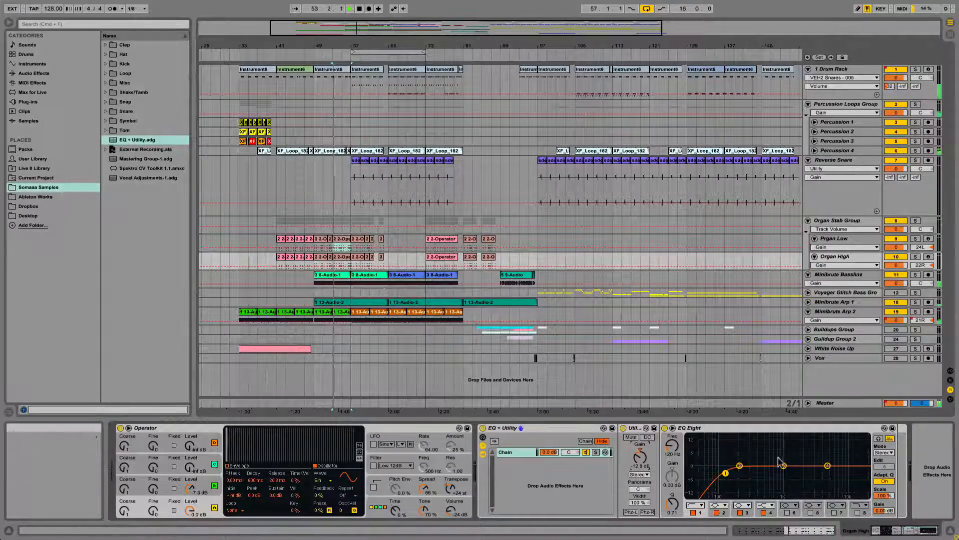
mouse_move(640, 457)
left_mouse_down()
mouse_move(640, 472)
mouse_move(640, 456)
left_mouse_up()
left_click_drag(725, 472, 775, 473)
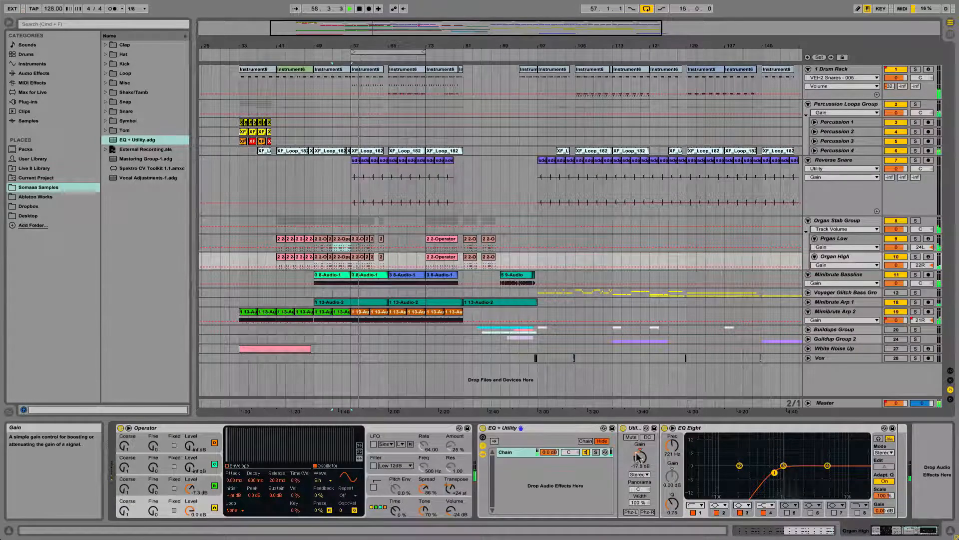
- Insert the EQ + Utility preset on the Organ Stab Group, set its Utility gain to -2.78 dB and deactivate its EQ Eight
left_click(834, 221)
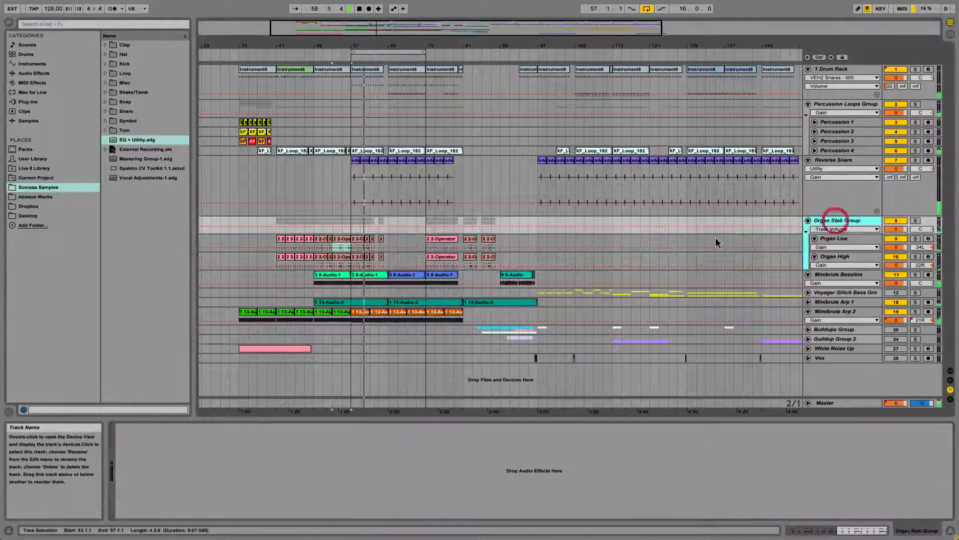
key("space")
left_click_drag(118, 140, 278, 461)
key("space")
left_click(302, 428)
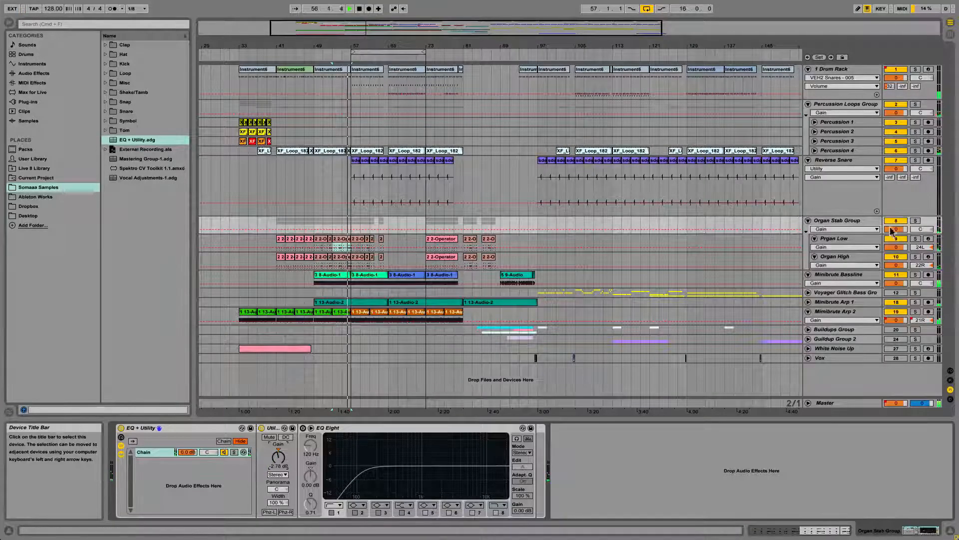
- Set the Organ High track's Utility gain to -18.6 dB and audition the mix from bars 73 and 57
left_click(849, 257)
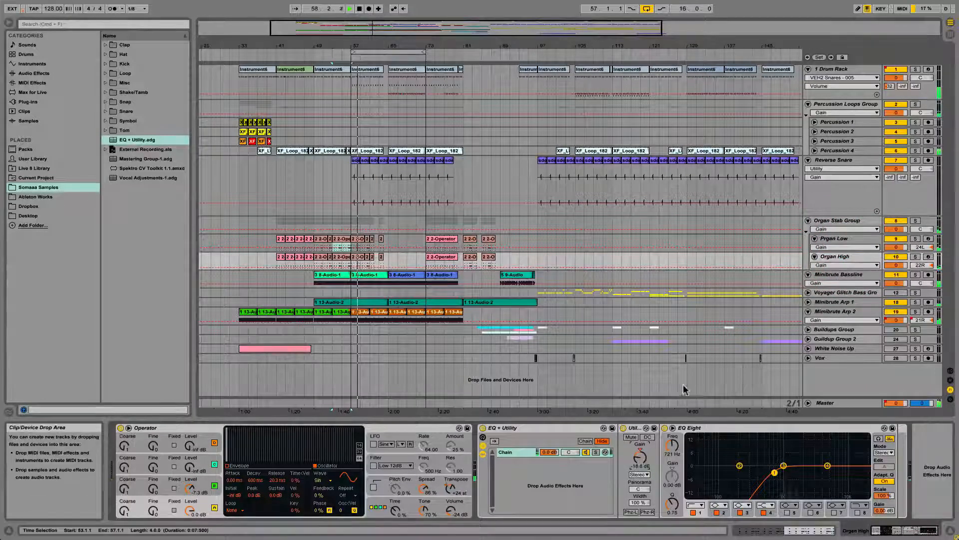
left_click(438, 242)
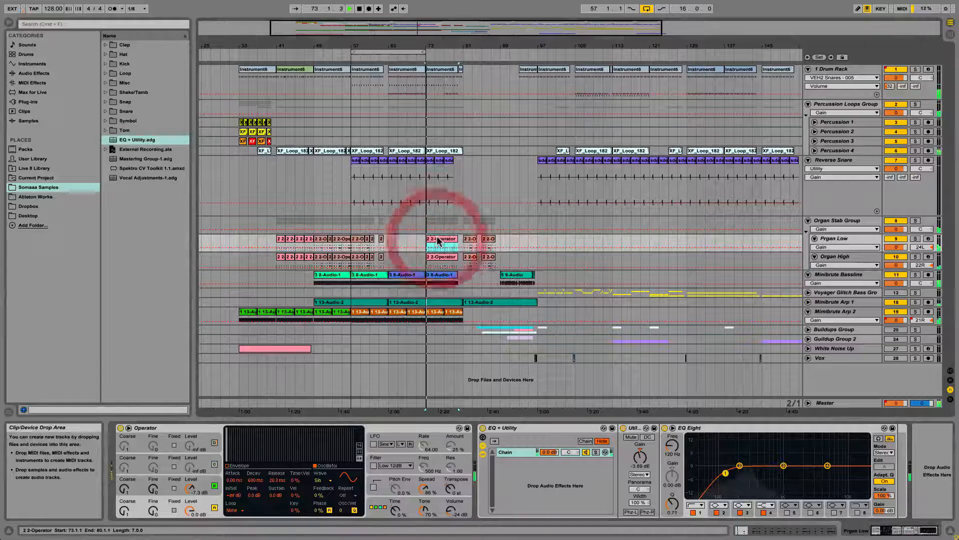
left_click(365, 280)
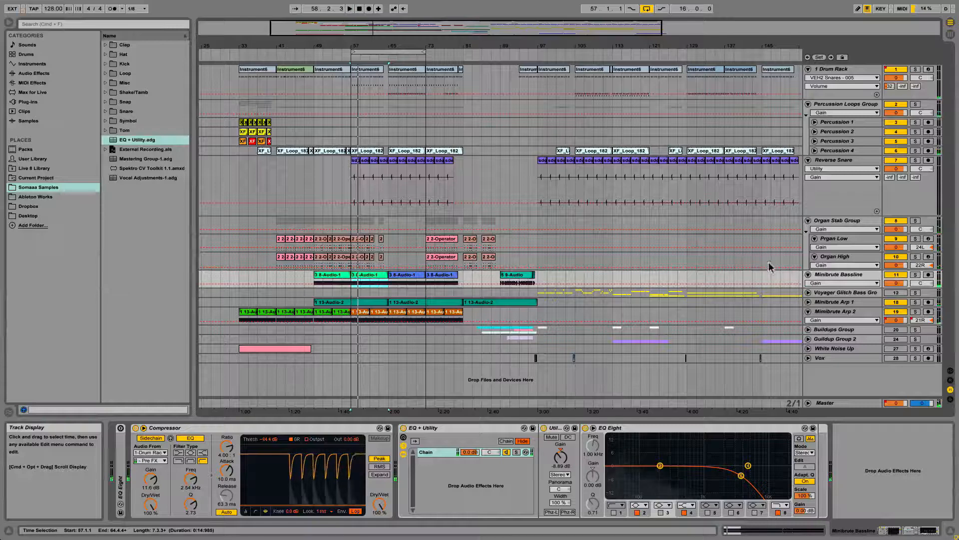
- Slightly lower the Utility gain on the Minibrute Bassline track and resume playback
left_click(834, 274)
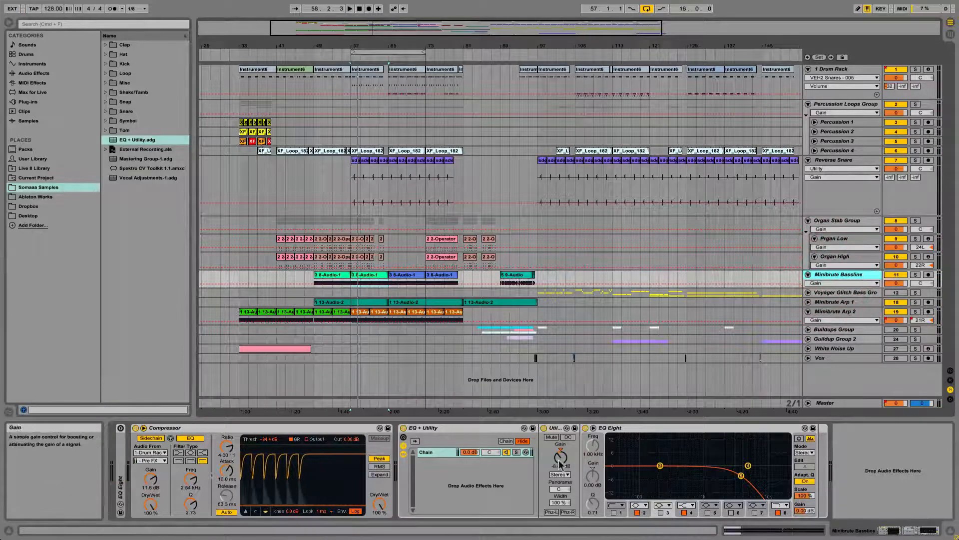
left_click_drag(559, 461, 559, 468)
key("space")
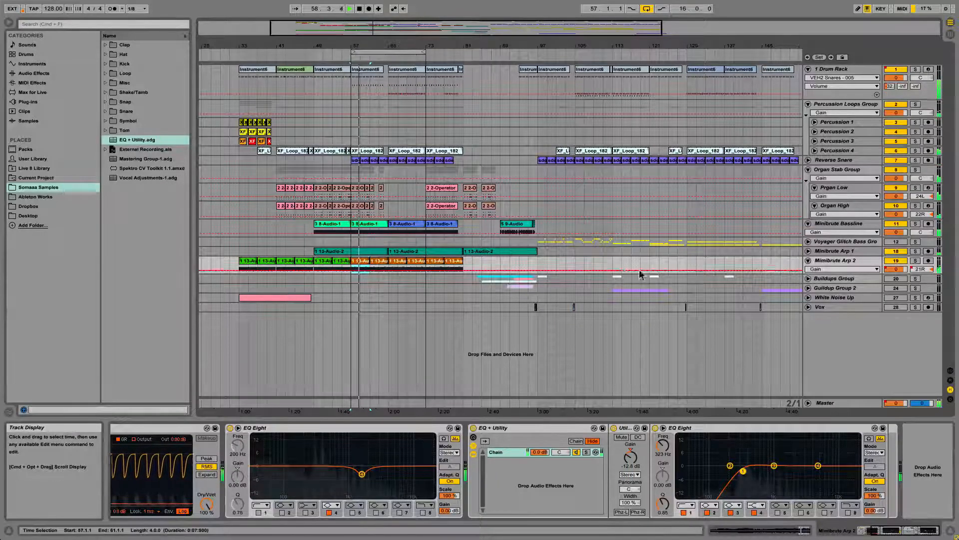
- Play from bar 81, unfold the Buildups Group and unmute it while the Riser 1 clip is selected
left_click(462, 277)
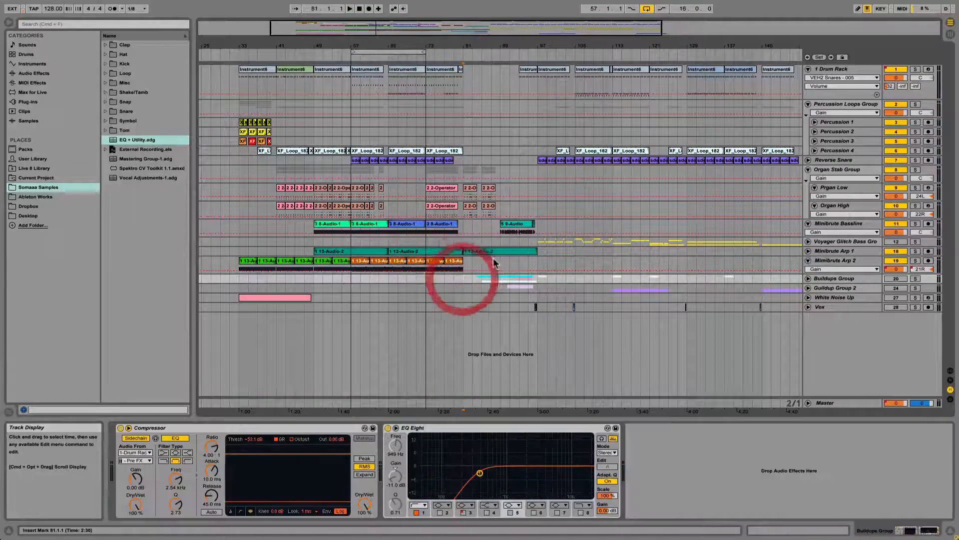
left_click(808, 279)
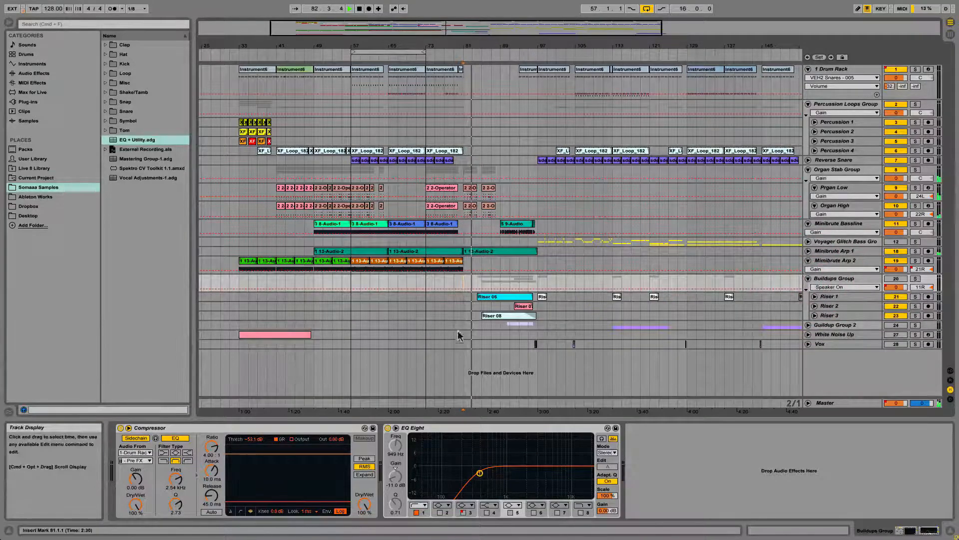
left_click(487, 297)
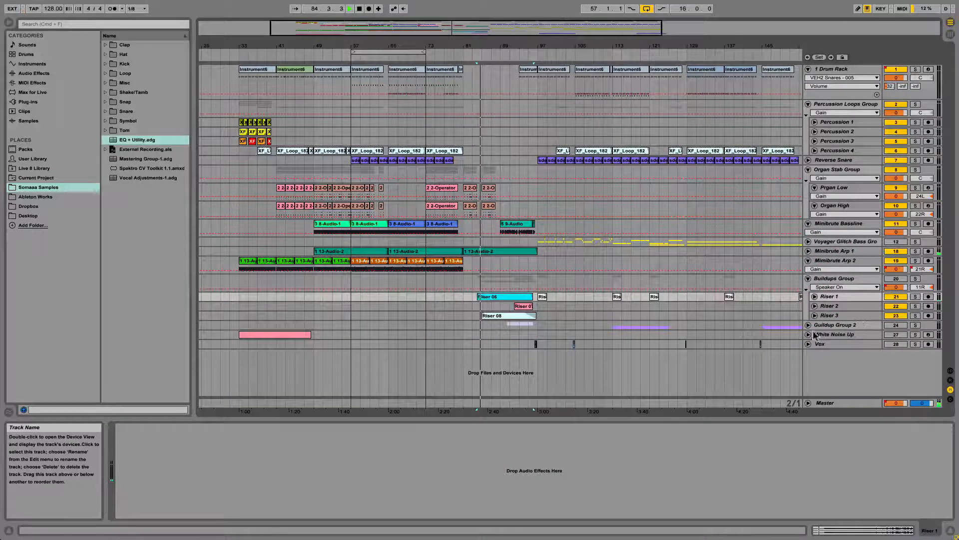
left_click(895, 278)
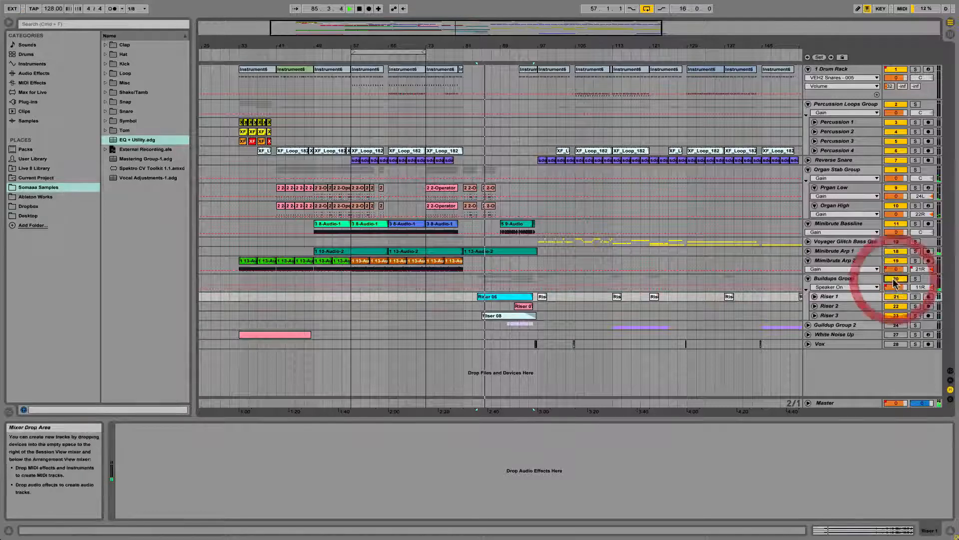
- Check the devices on Riser 1 and the Buildups Group, and listen to Riser 3 briefly in solo
left_click(875, 299)
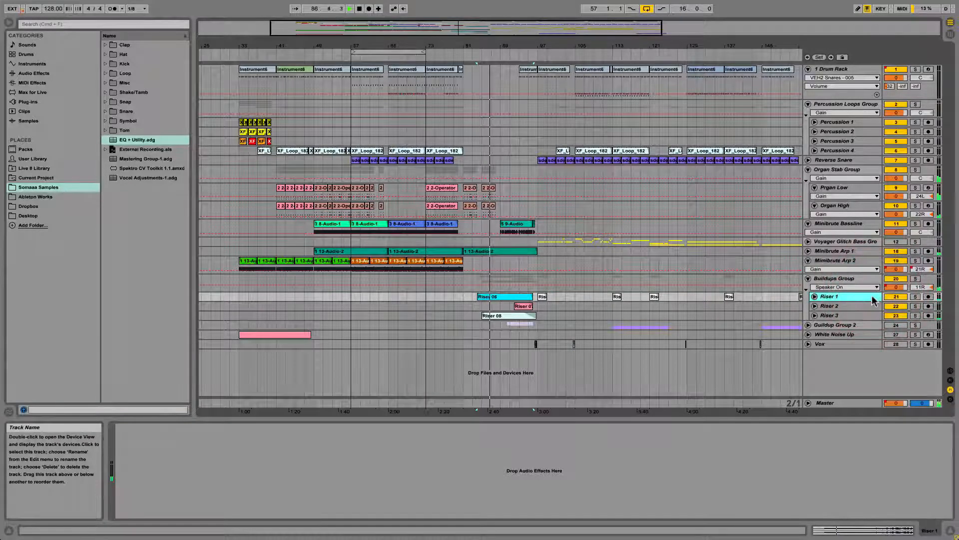
left_click(853, 280)
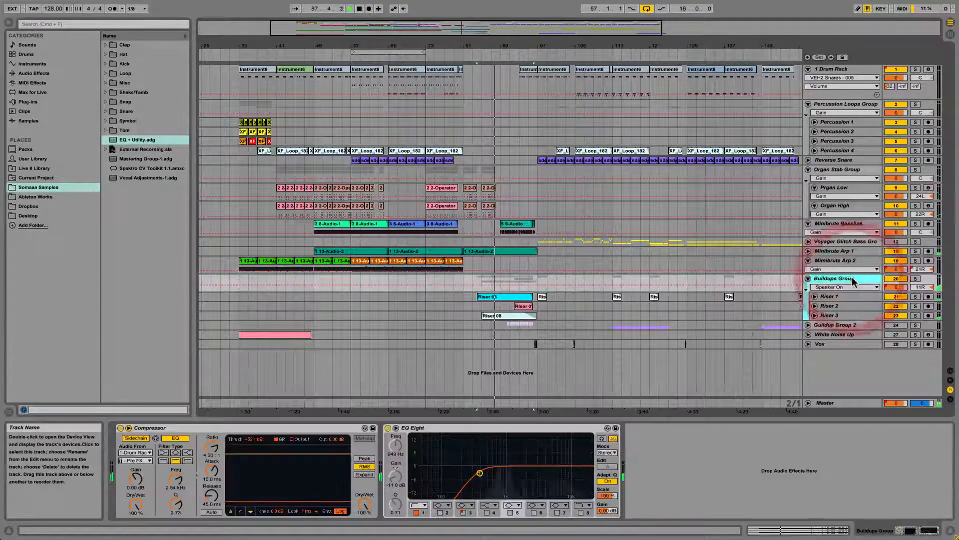
left_click(848, 299)
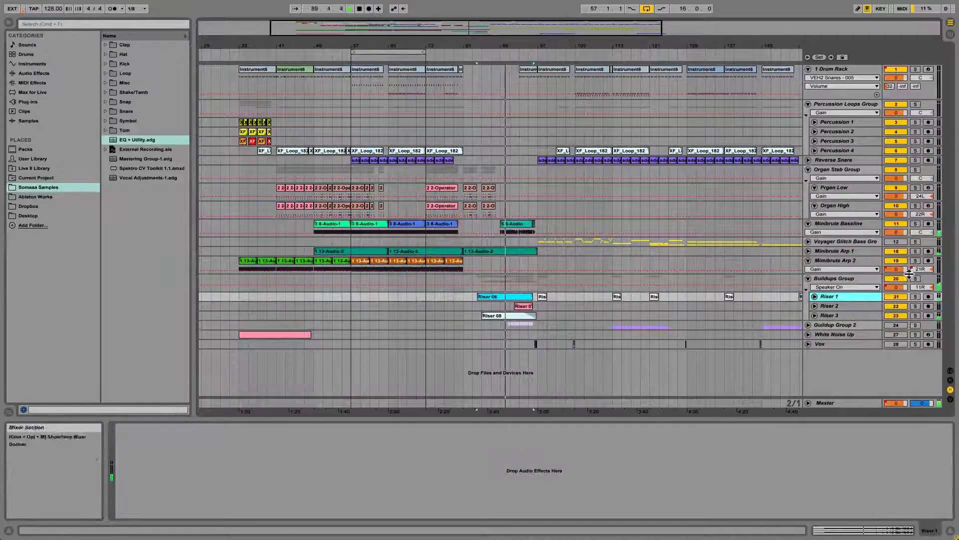
left_click(917, 315)
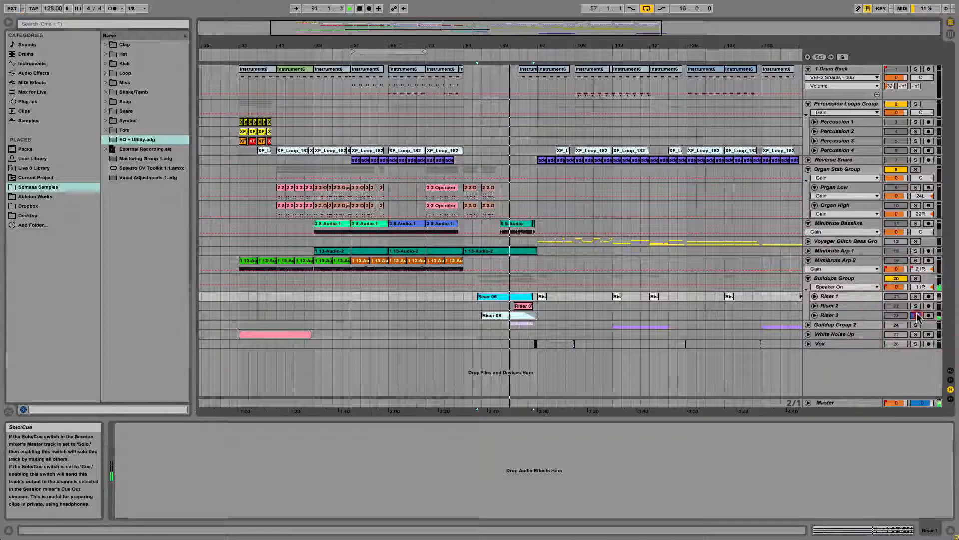
left_click(917, 315)
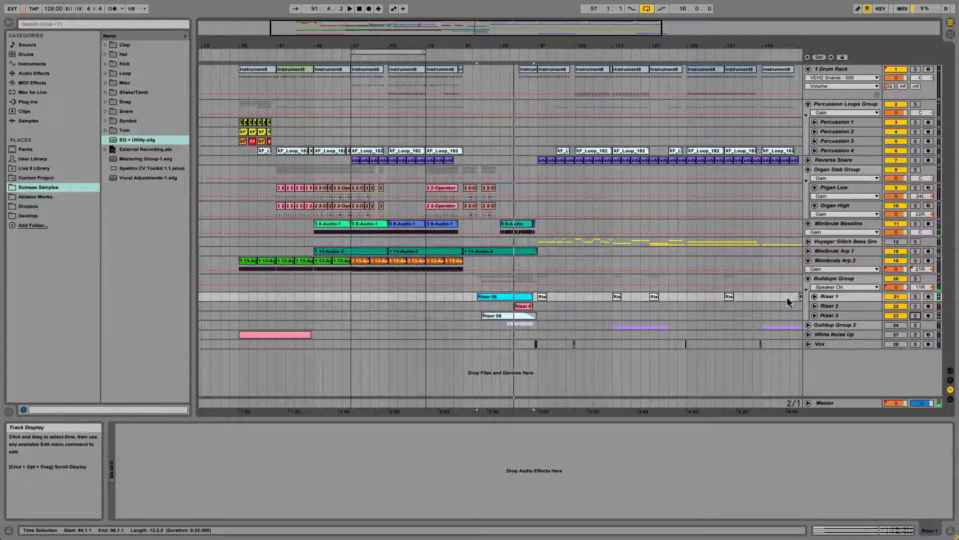
- Insert the EQ + Utility preset on the Riser 1 track
left_click(844, 298)
left_click_drag(133, 141, 349, 459)
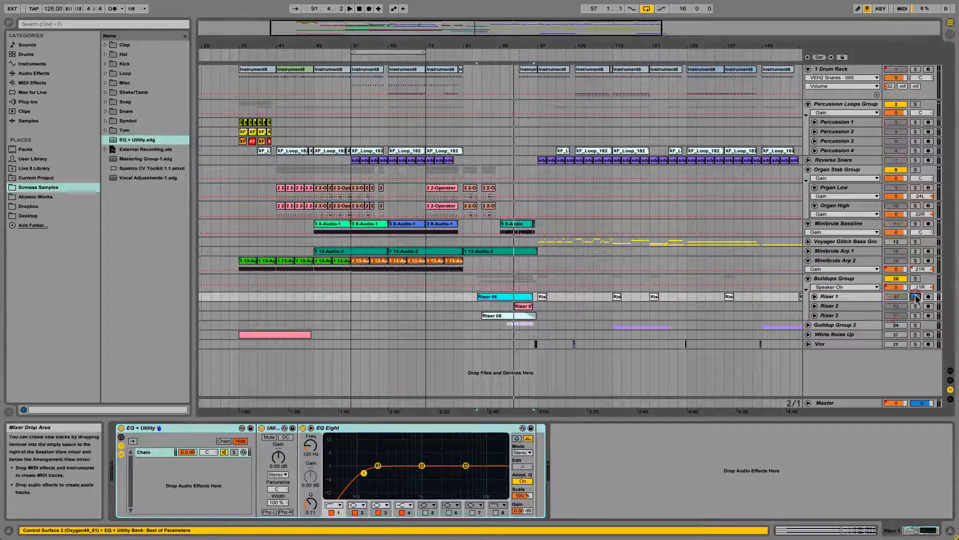
- Solo Riser 1, set its Utility gain to -16.1 dB, audition it from bar 84 and remove the solo
left_click(915, 296)
left_click(479, 296)
key("space")
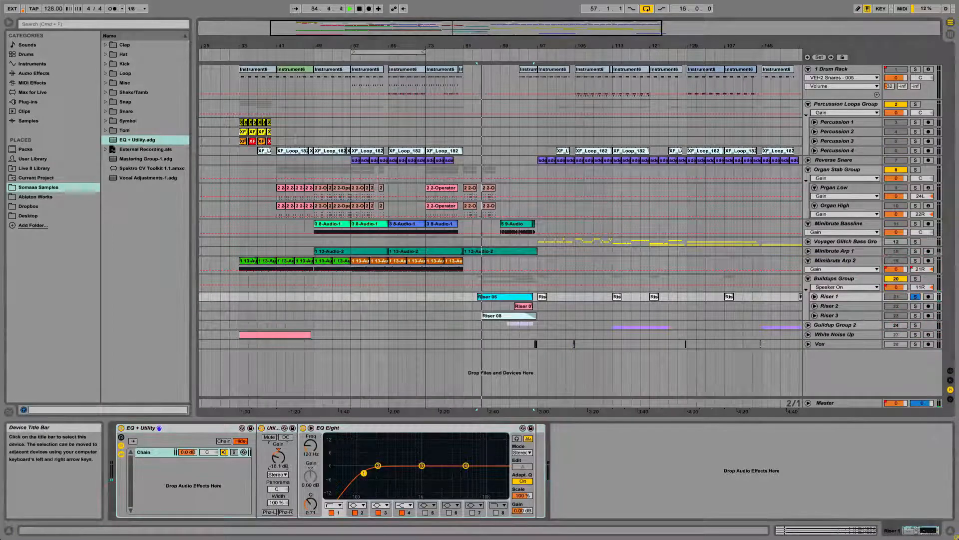
left_click(915, 296)
left_click(915, 297)
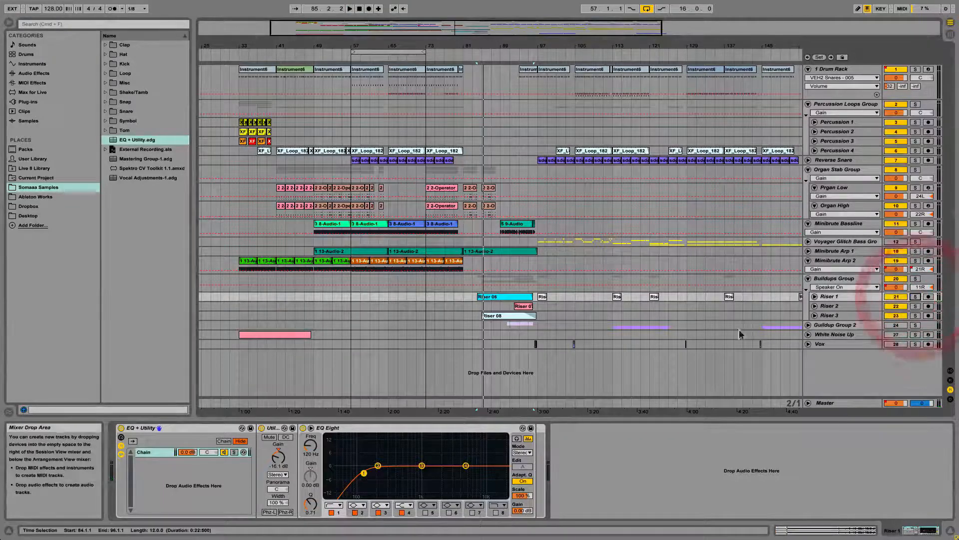
left_click(915, 297)
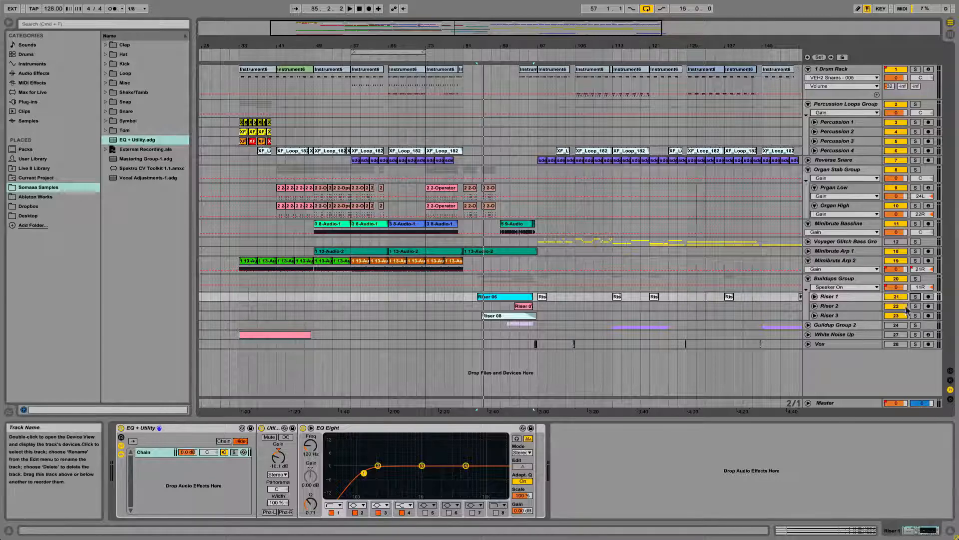
- Insert the EQ + Utility preset on the Riser 2 track and set its Utility gain to -17.8 dB
left_click(822, 307)
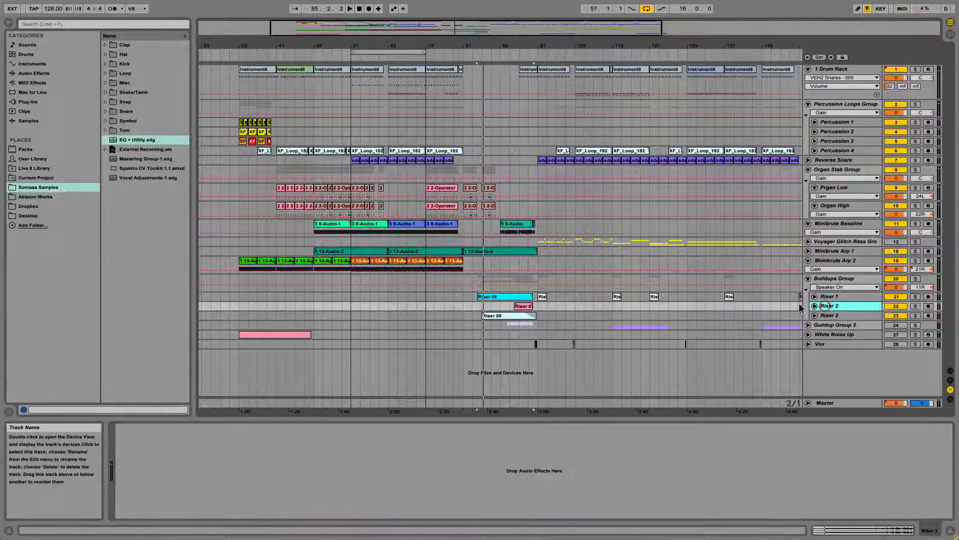
left_click_drag(131, 141, 403, 435)
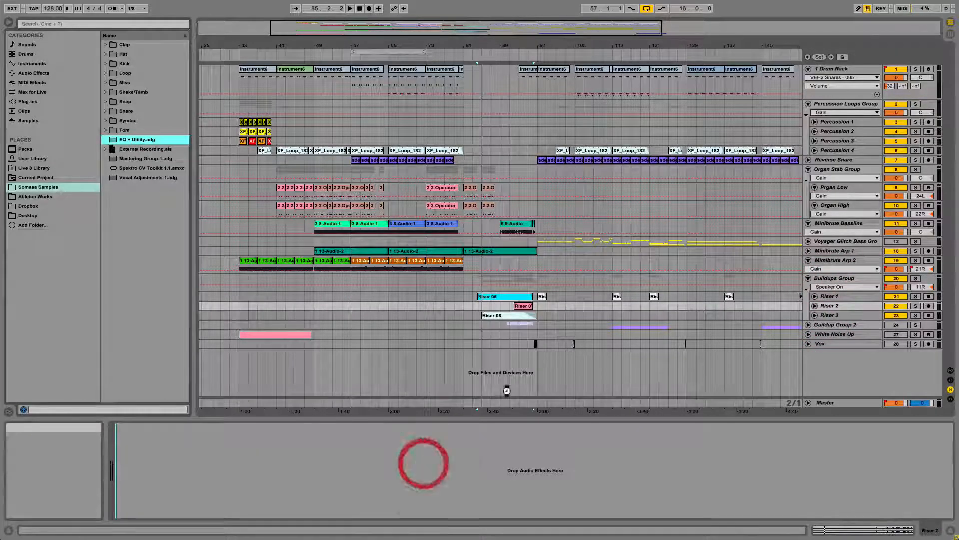
left_click_drag(279, 456, 279, 485)
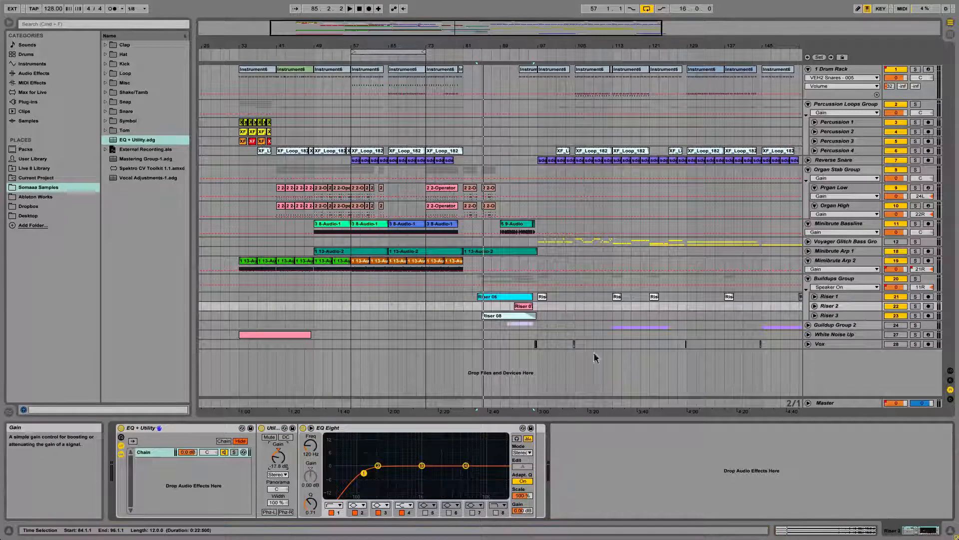
- Insert the EQ + Utility preset on the Riser 3 track and set its Utility gain to -12.2 dB
left_click(830, 315)
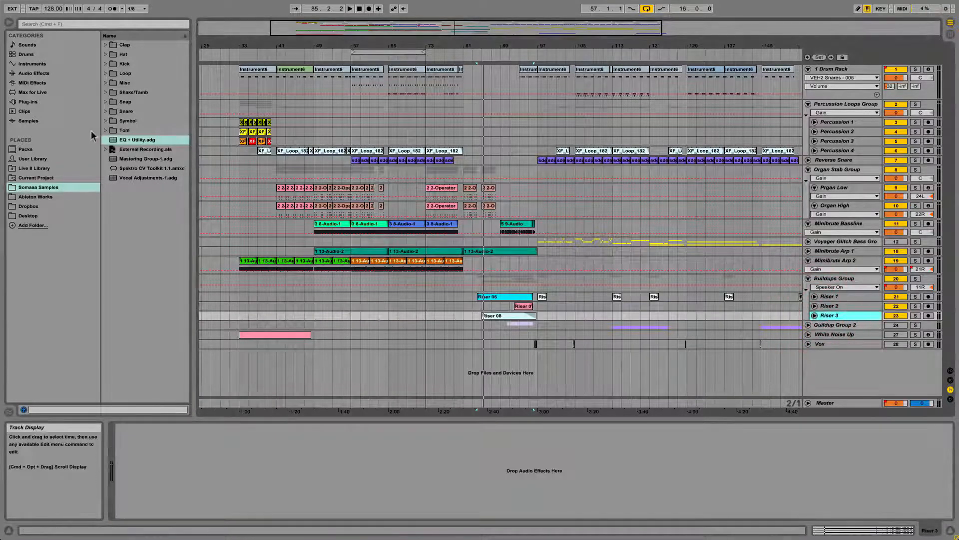
left_click_drag(111, 143, 222, 465)
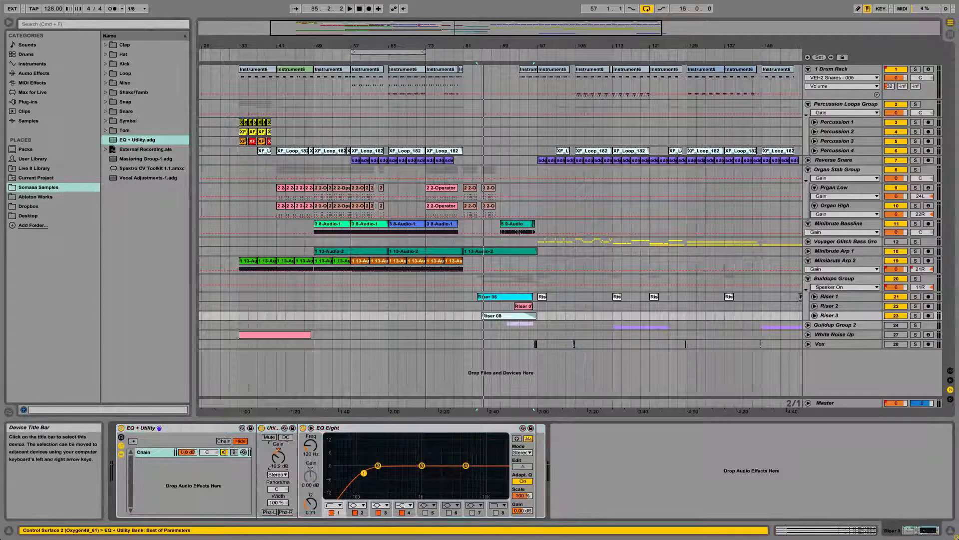
- Mute Riser 3 and Riser 2, play from bar 91 and lower Riser 1's Utility gain to -23.3 dB
left_click(901, 316)
left_click(899, 307)
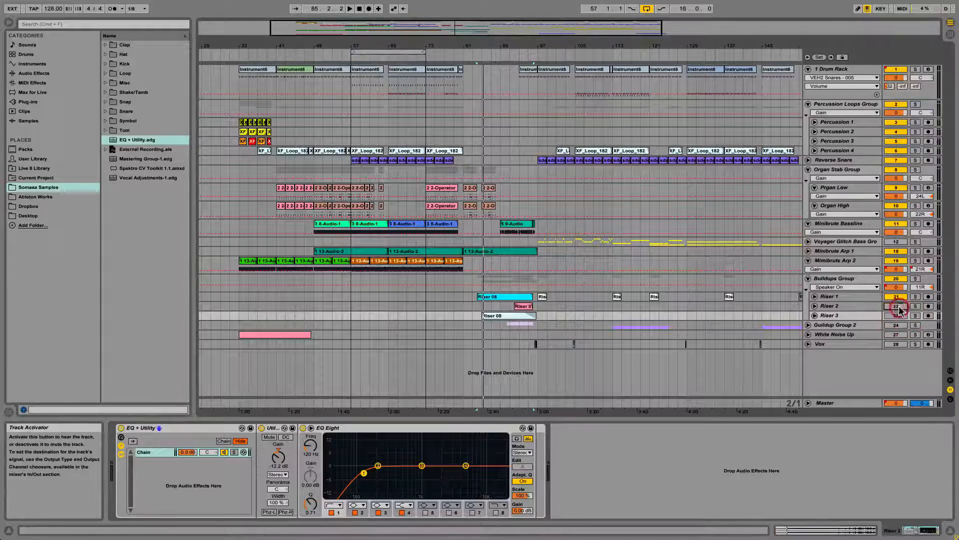
left_click(510, 307)
key("space")
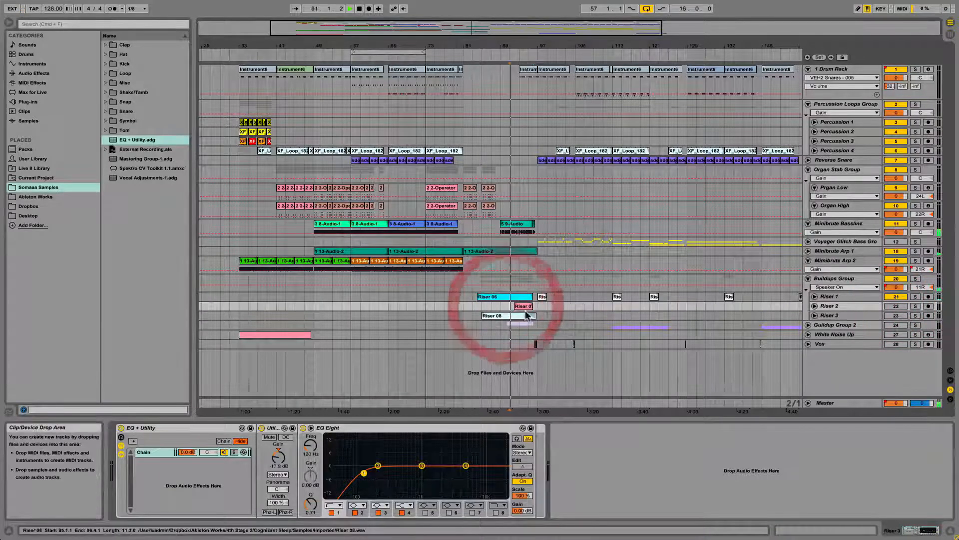
left_click(844, 296)
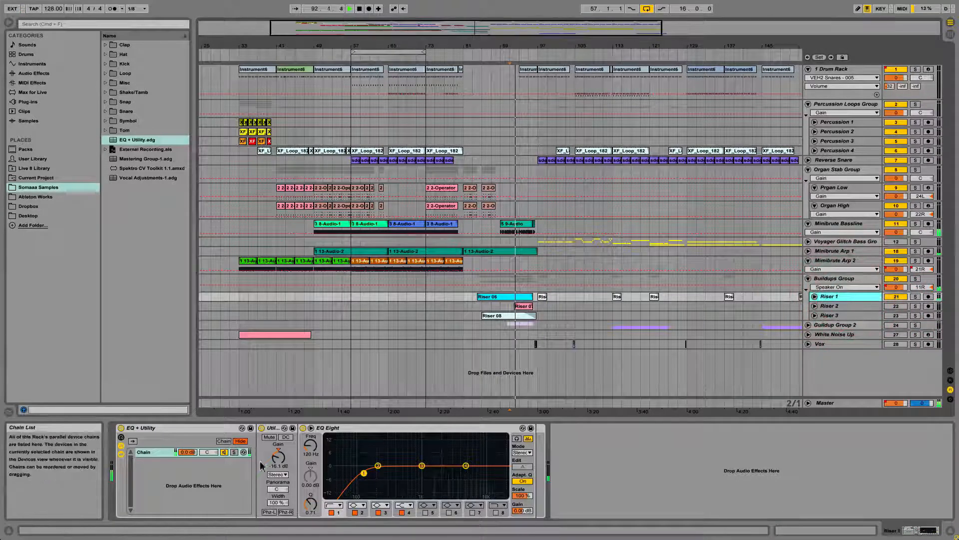
left_click_drag(277, 457, 278, 473)
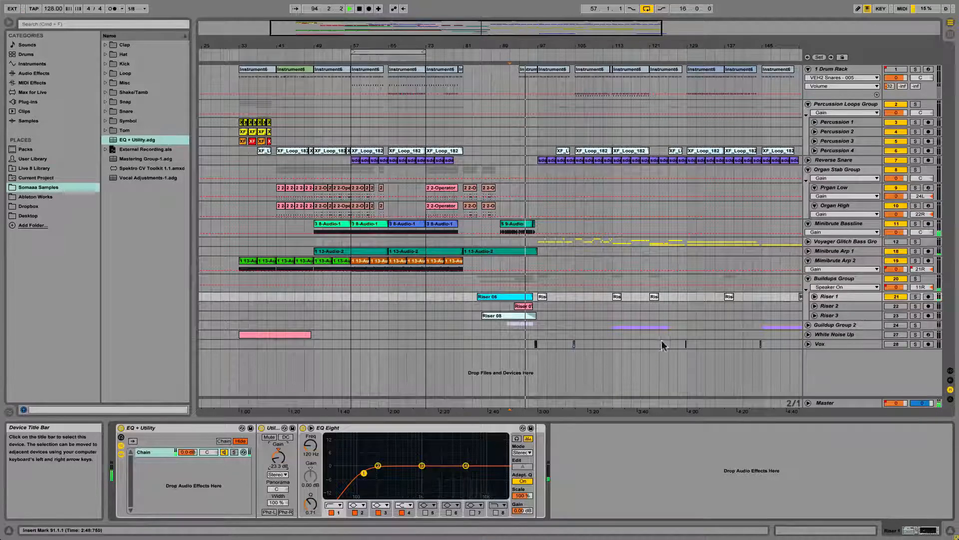
- Unmute the Riser 2 track and replay the buildup from bar 91
key("space")
left_click(901, 309)
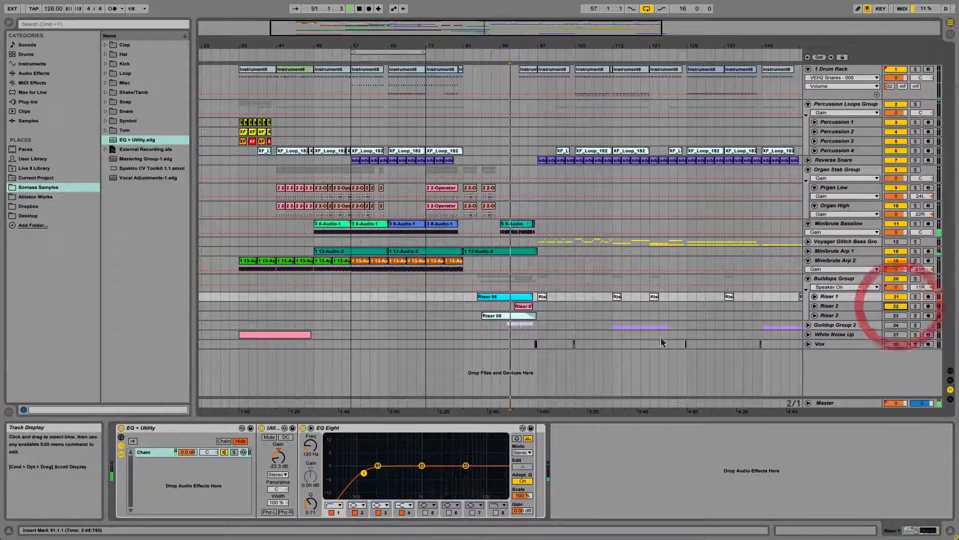
left_click(510, 342)
key("space")
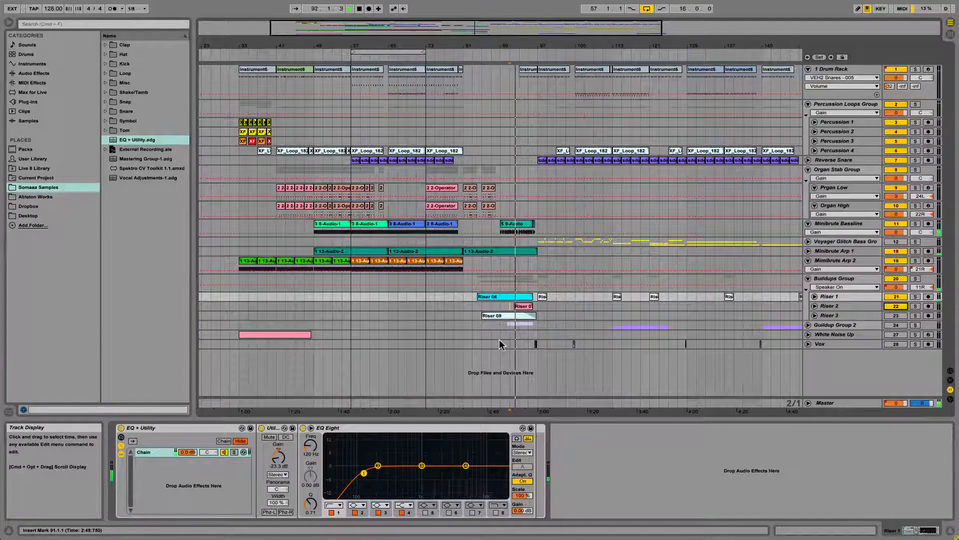
- Unfold the Riser 1, Riser 2 and Riser 3 tracks, stop playback and raise Riser 1's Utility gain to -17.2 dB
left_click(816, 306)
left_click(814, 296)
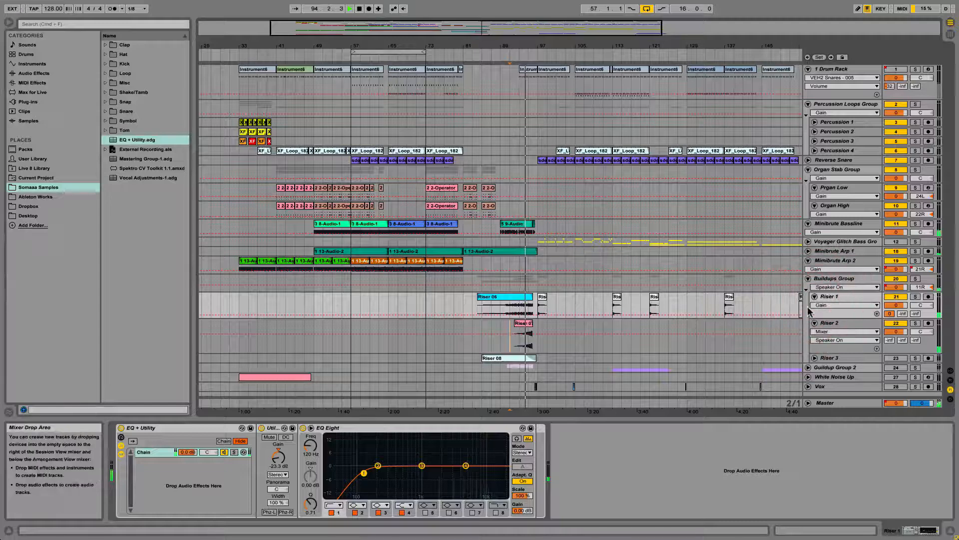
left_click(815, 358)
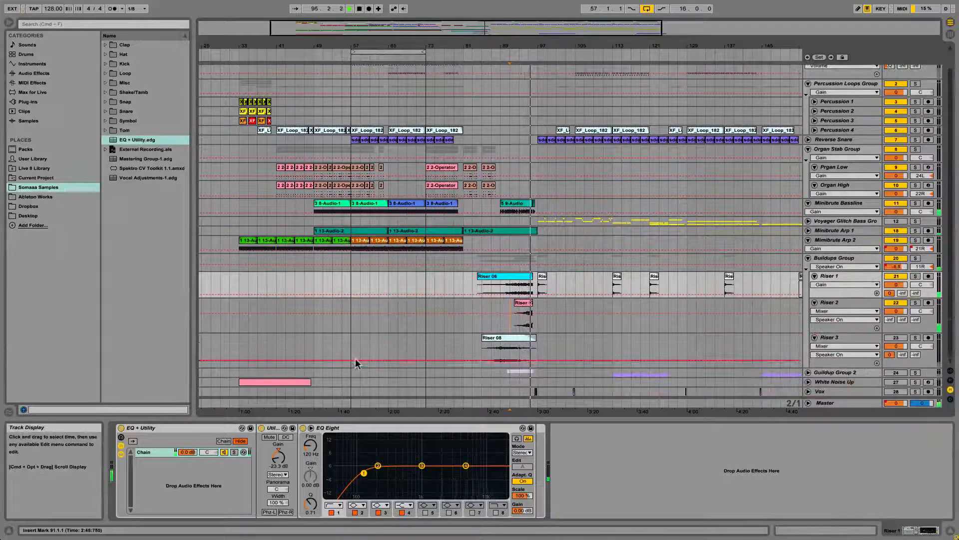
key("space")
left_click_drag(274, 459, 274, 451)
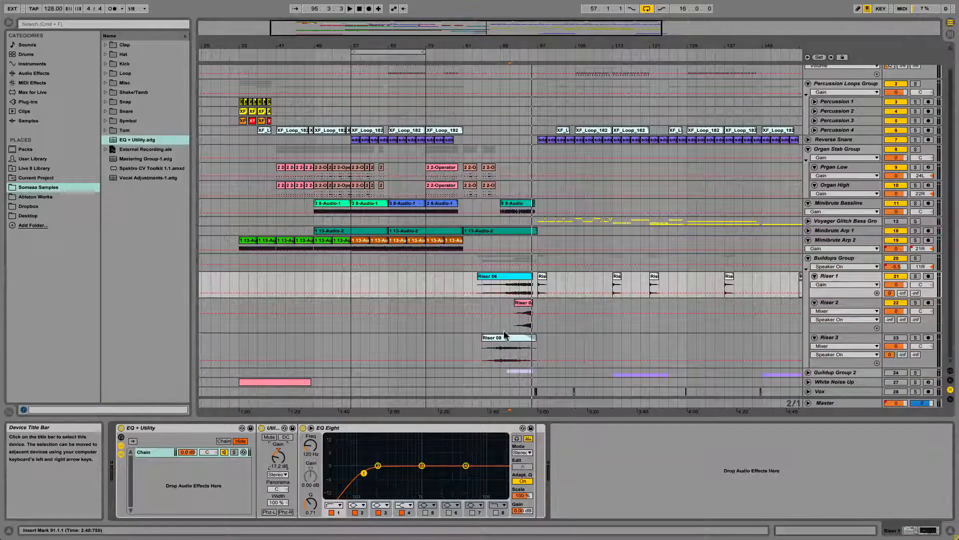
- Play from the Riser 2 clip, unmute the Riser 3 track and replay the buildup from bar 87
left_click(517, 302)
key("space")
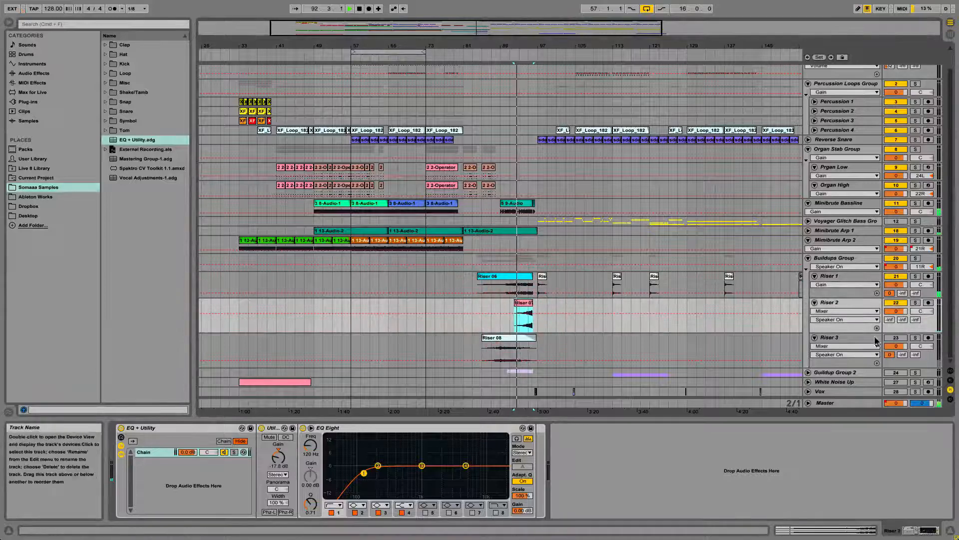
left_click(875, 341)
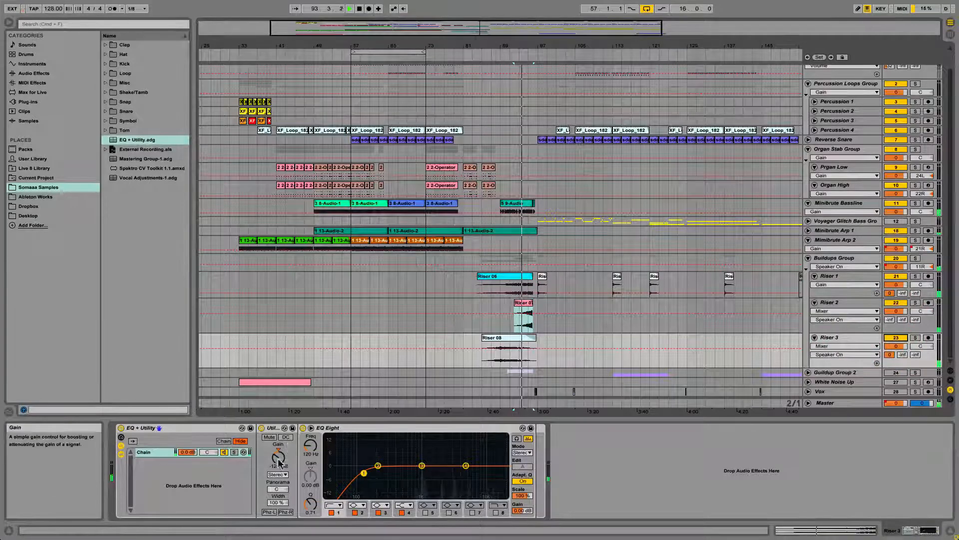
left_click(492, 349)
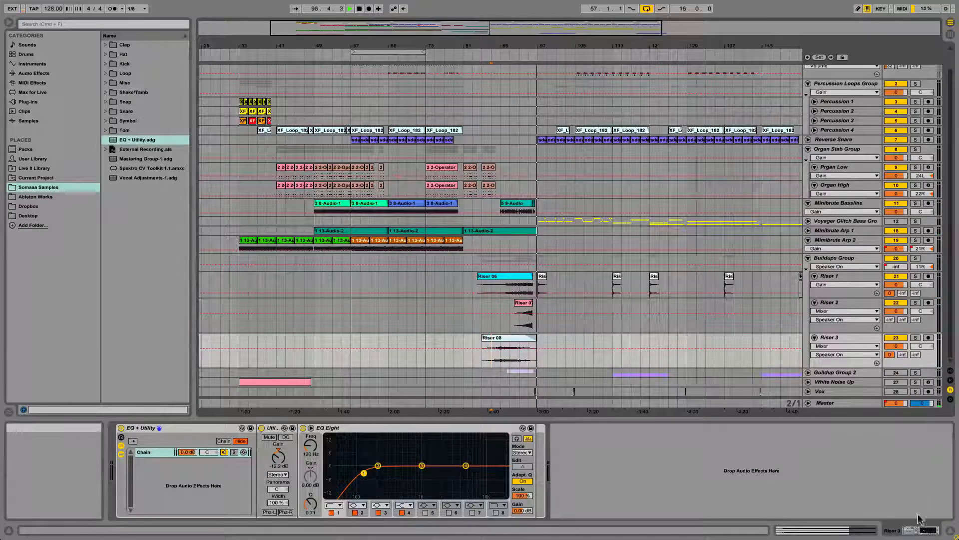
- Hide the device chain, unmute the Vox track and replay the transition from bar 97
left_click(949, 530)
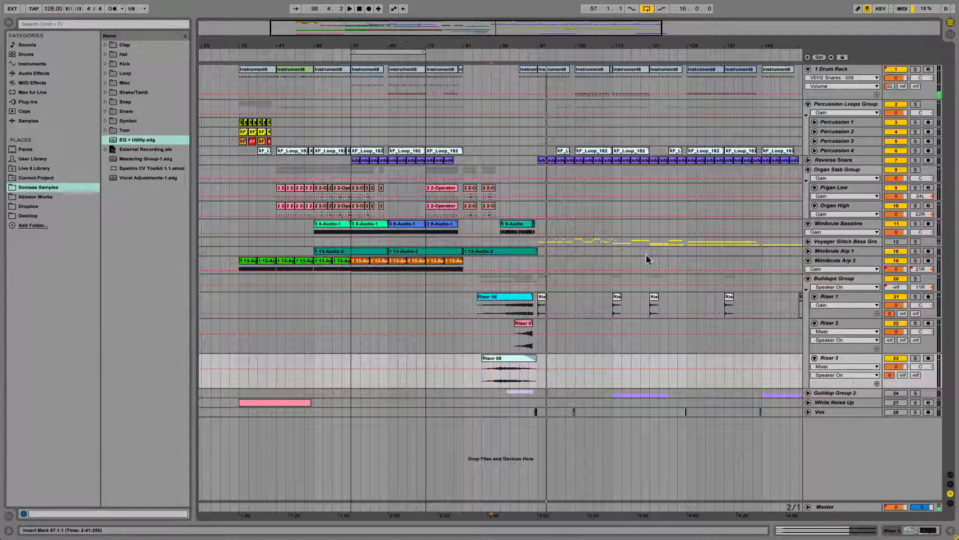
left_click(895, 412)
left_click(531, 55)
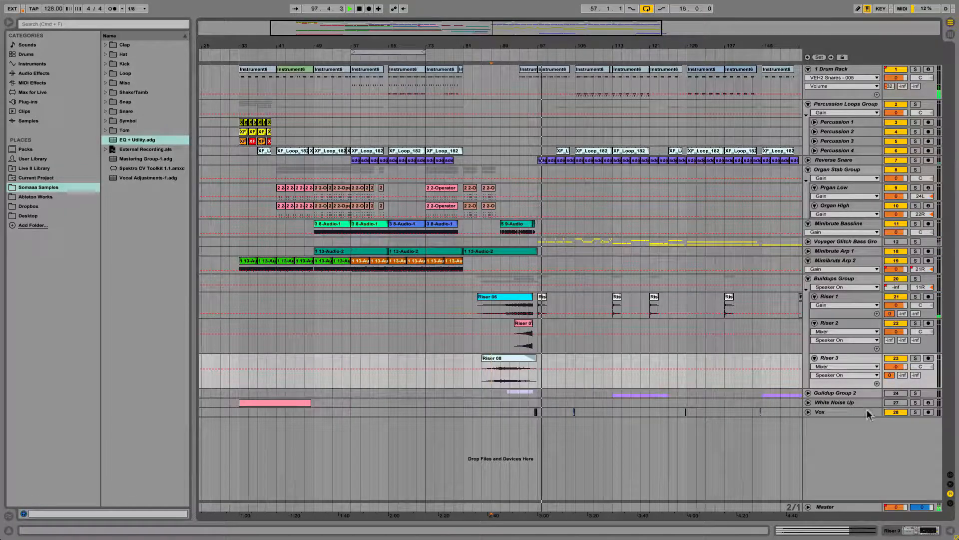
left_click(535, 261)
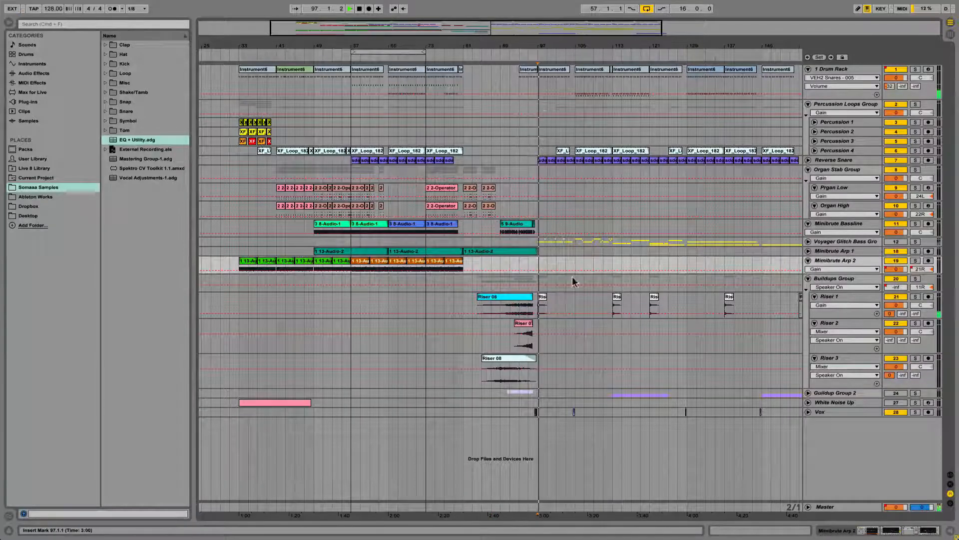
- Unfold and unmute Buildup Group 2, play from the Riser 4 clip and briefly solo the Riser 4 track
left_click_drag(332, 46, 332, 30)
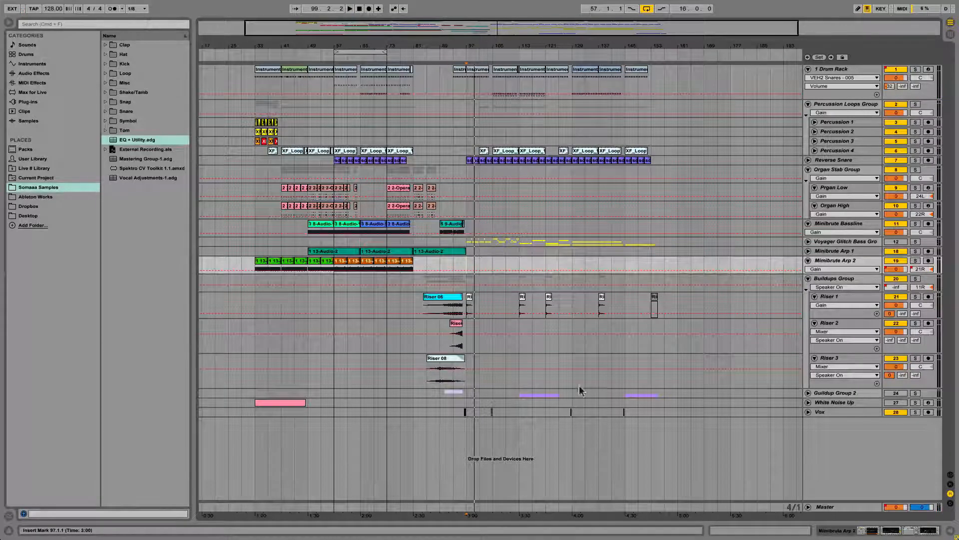
left_click(808, 393)
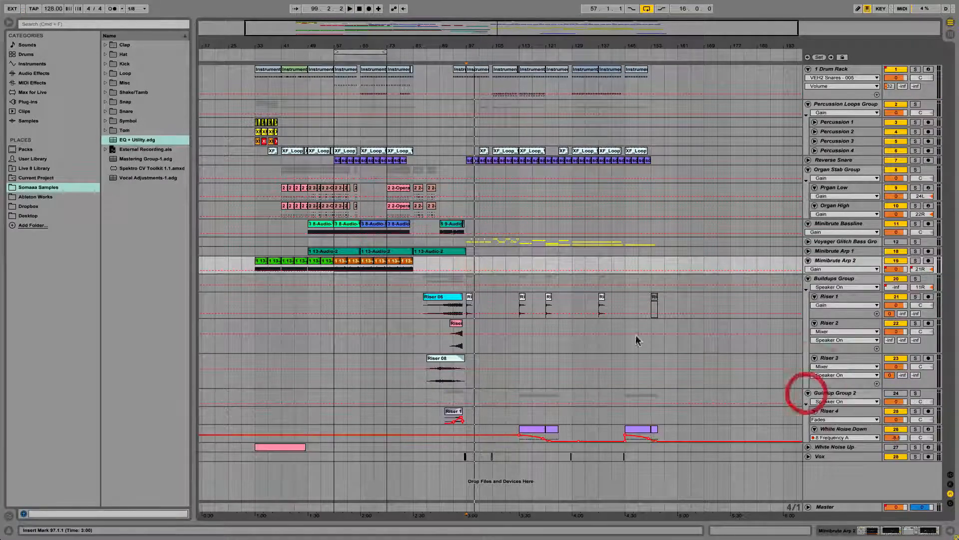
left_click(451, 412)
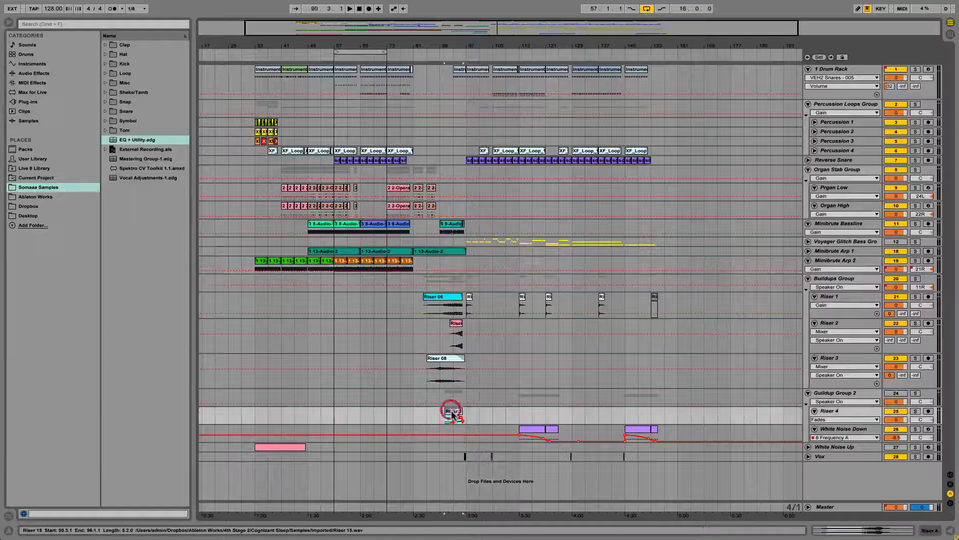
left_click(899, 393)
key("space")
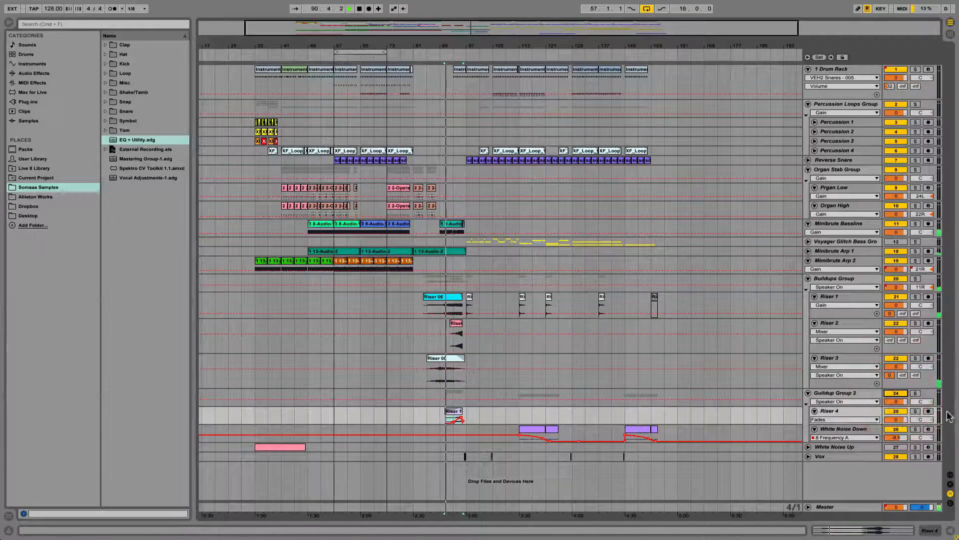
left_click(914, 412)
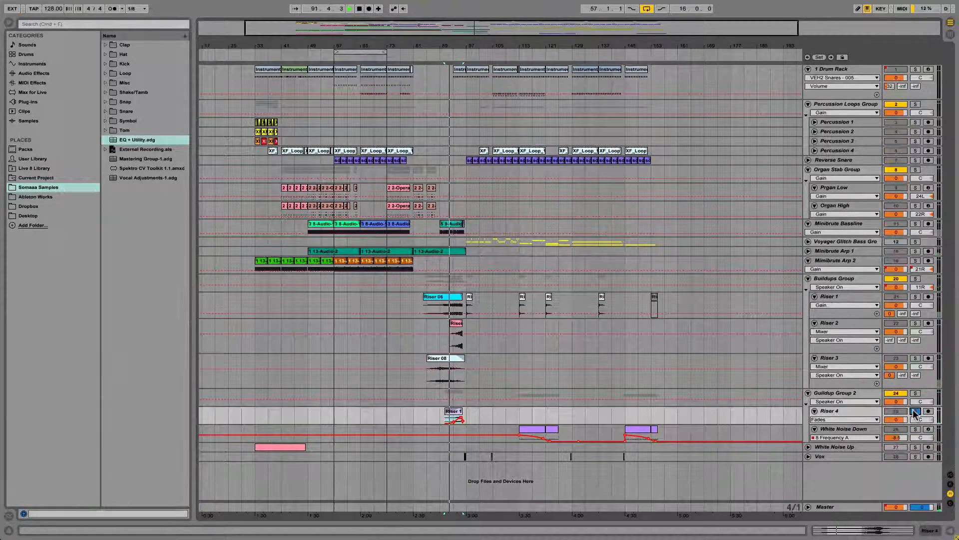
left_click(915, 412)
- Insert the EQ + Utility preset on the Riser 4 track and lower its Utility gain during playback
left_click(852, 410)
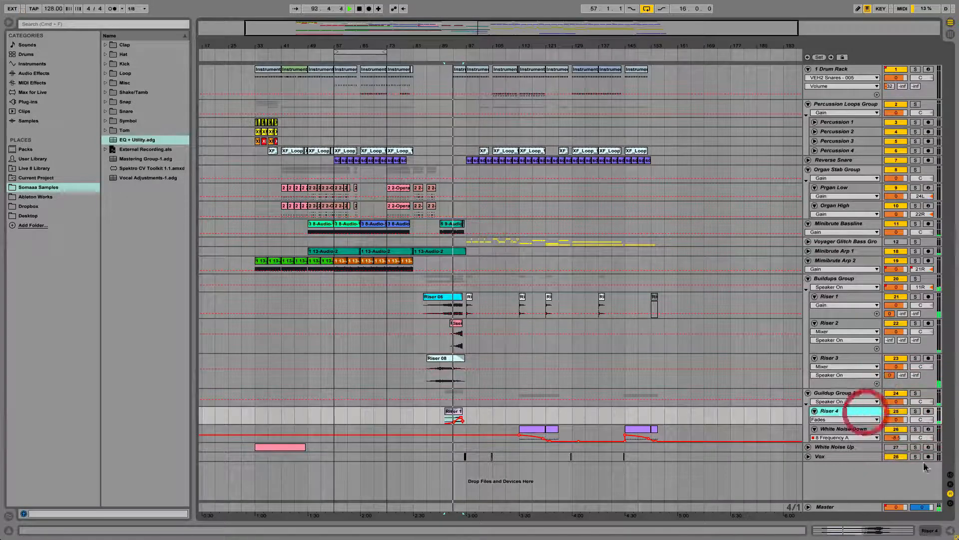
left_click(853, 394)
left_click(855, 411)
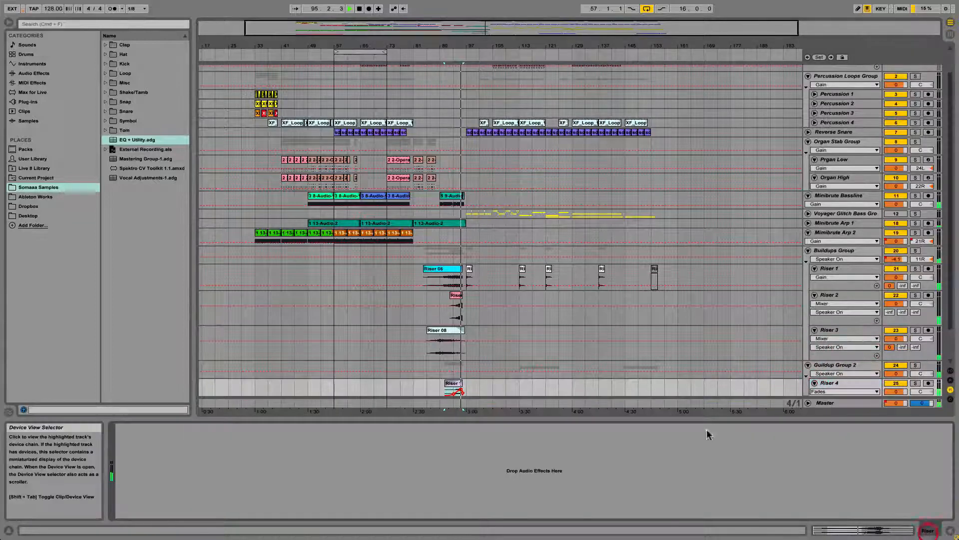
left_click(923, 536)
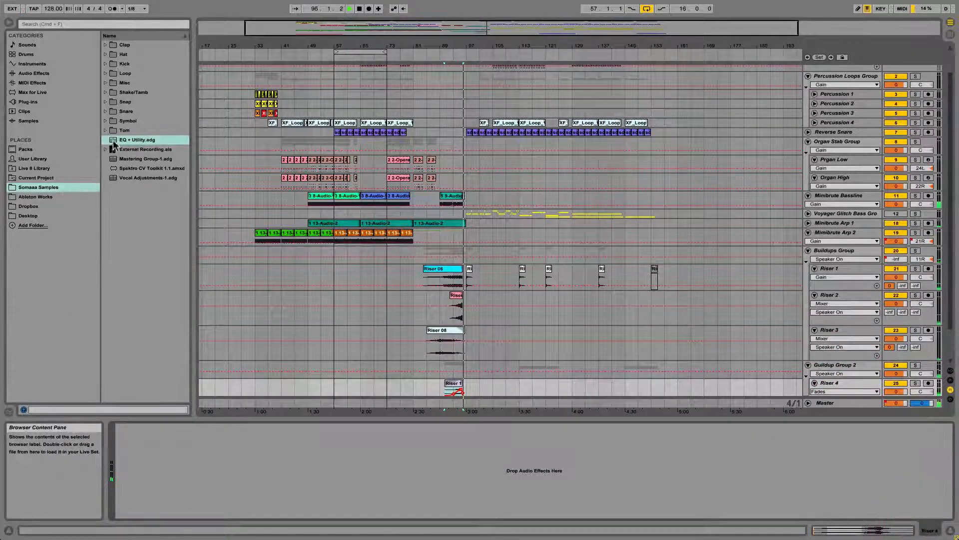
left_click_drag(114, 144, 232, 472)
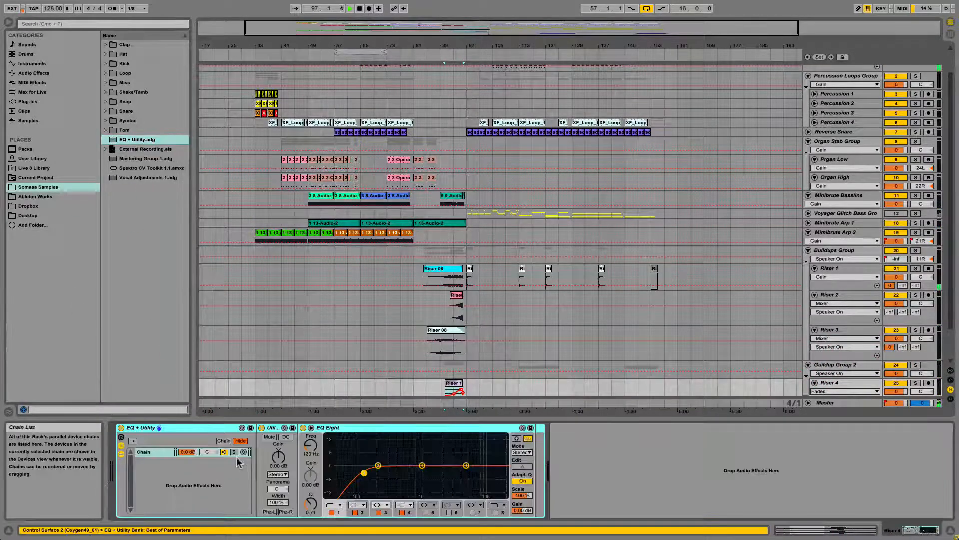
left_click(272, 459)
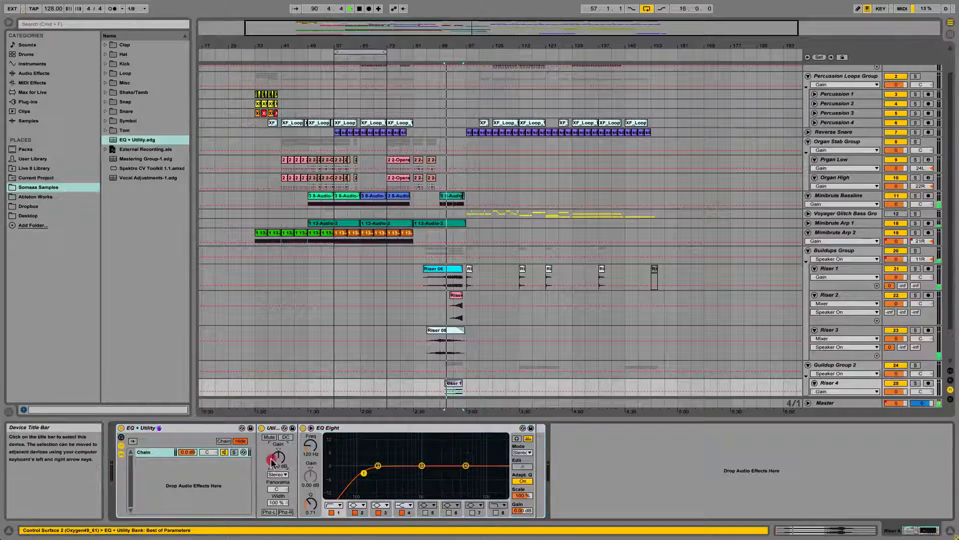
left_click_drag(271, 459, 272, 469)
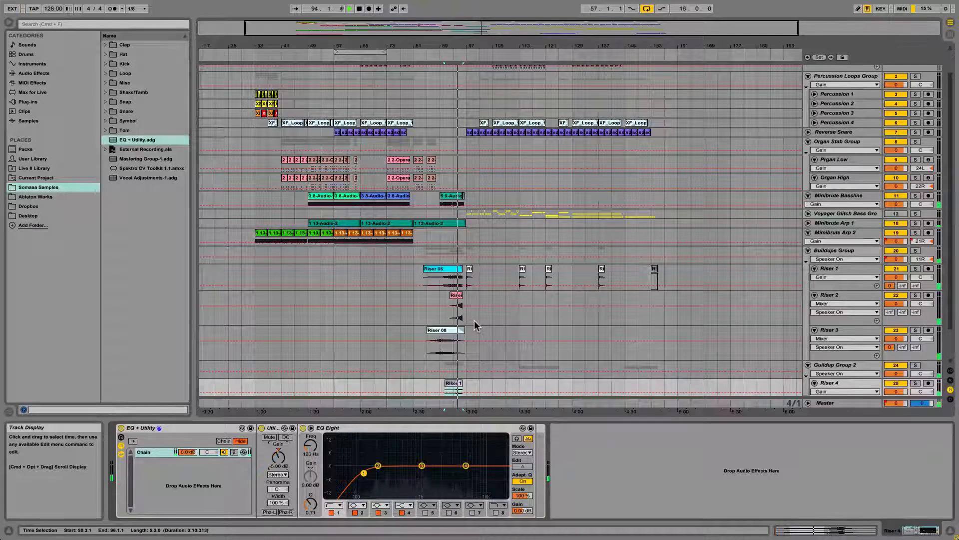
left_click_drag(279, 455, 278, 450)
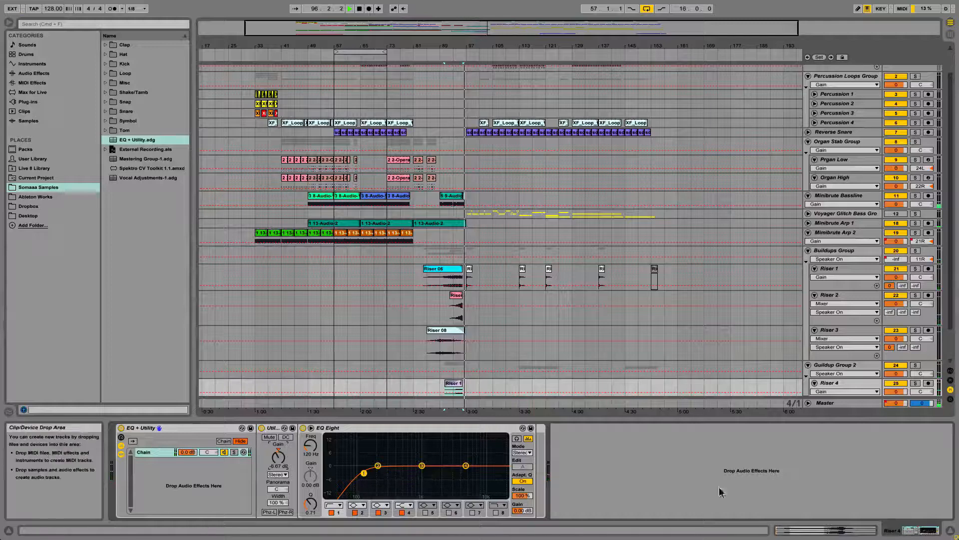
- Examine the Vox track's EQ Eight, Compressor, CamelCrusher and Utility chain, then hide the device view
left_click(951, 531)
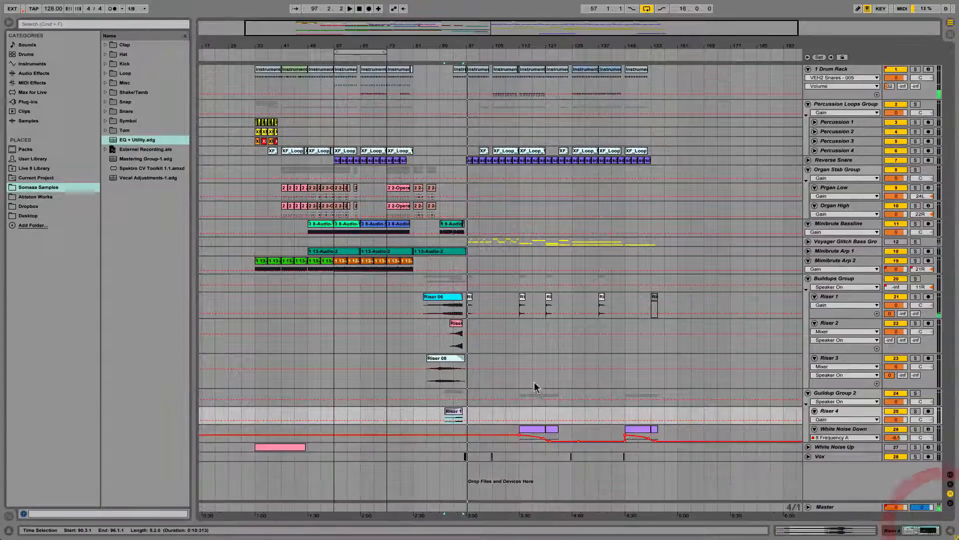
double_click(859, 456)
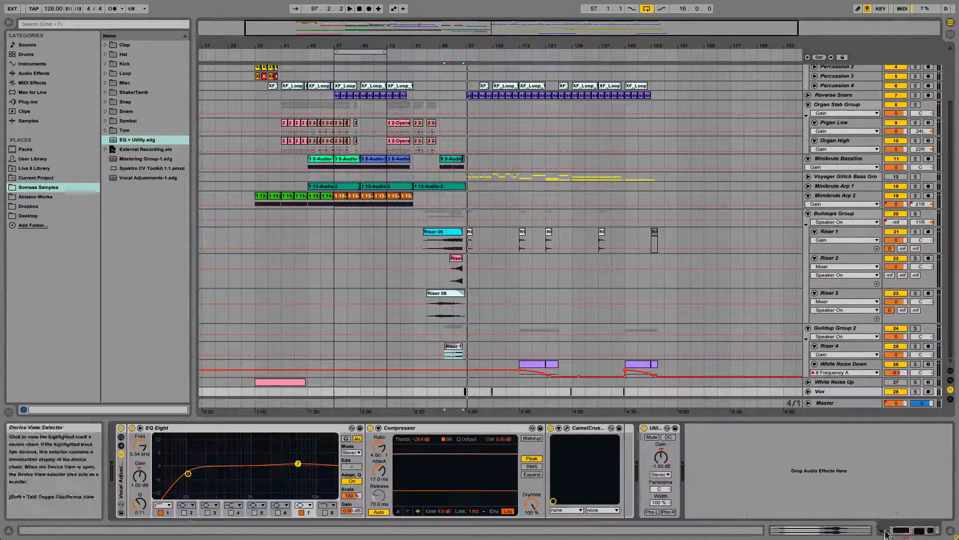
left_click(661, 449)
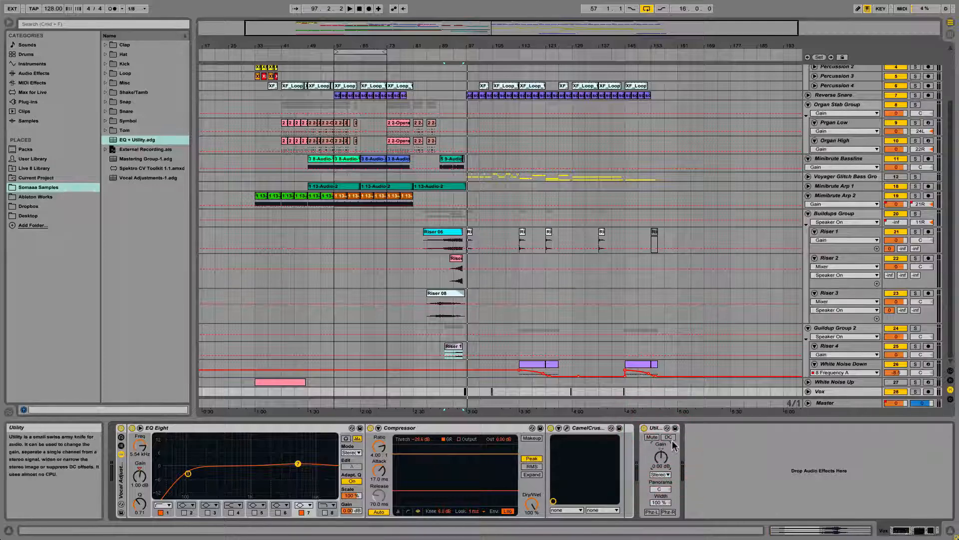
key("space")
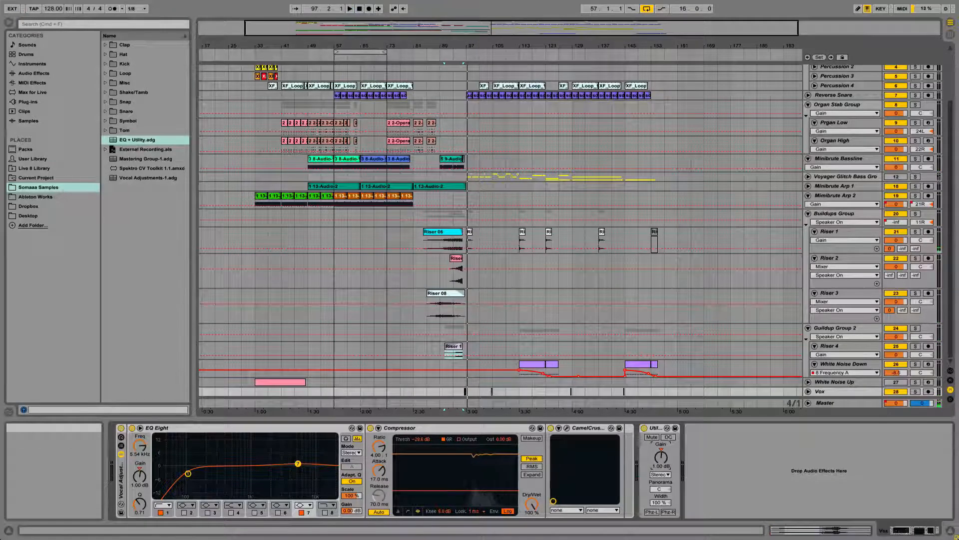
key("super+alt+l")
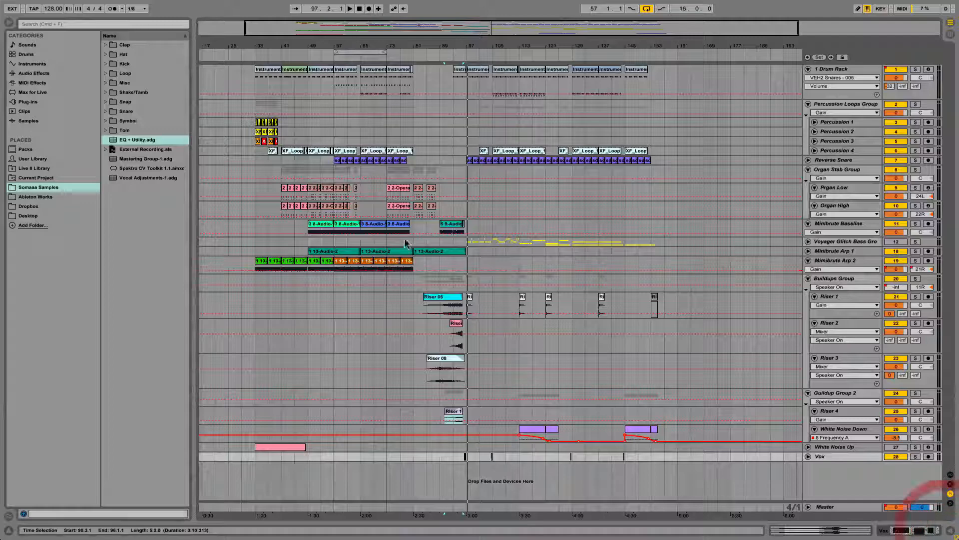
- Unfold the Voyager Glitch Bass group, play from bar 97 and unmute the group
left_click(820, 242)
left_click(808, 241)
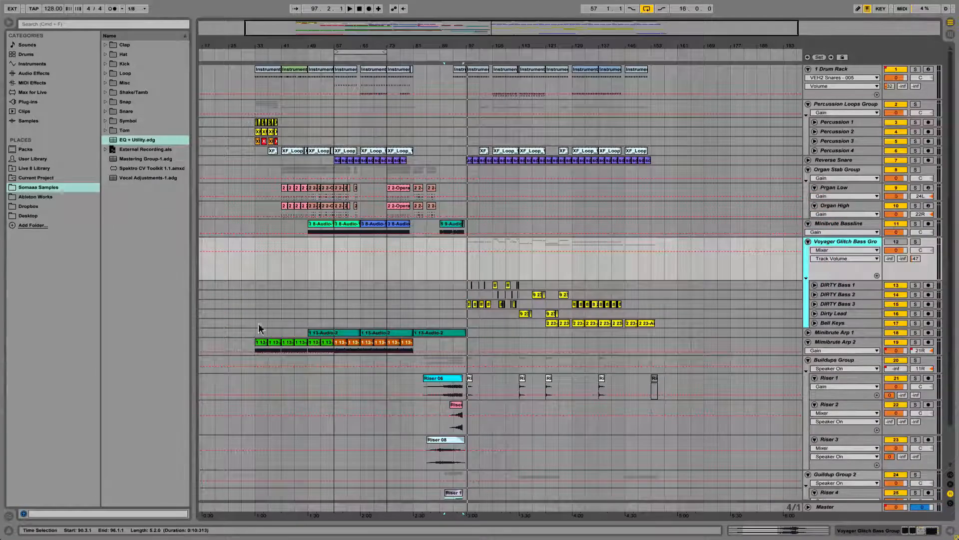
left_click(467, 287)
key("space")
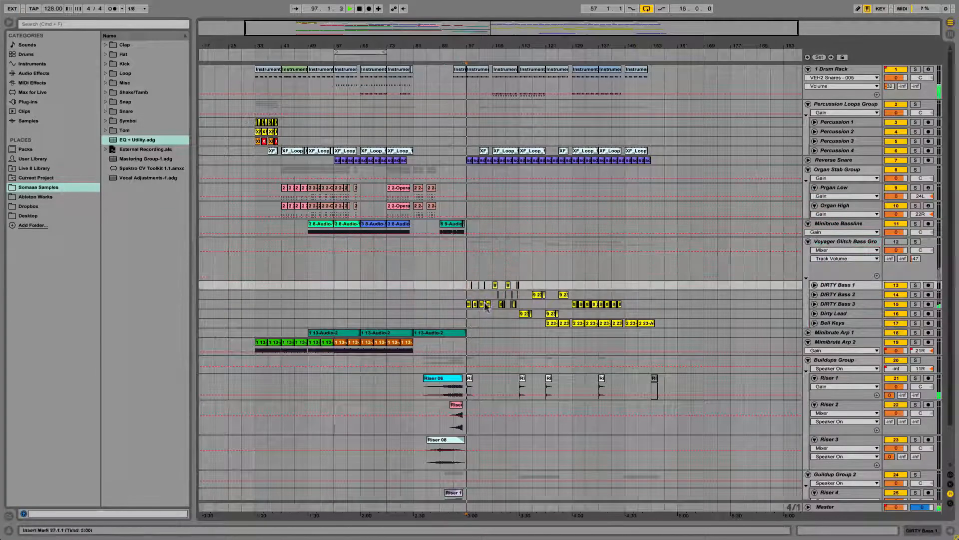
left_click(916, 243)
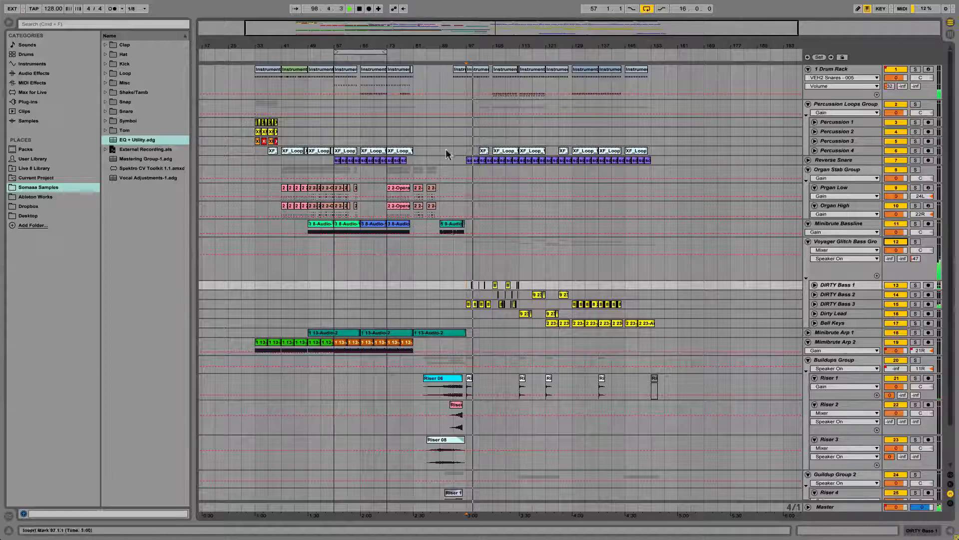
- Play the arrangement briefly from the first Drum Rack clip at bar 33 and stop it
left_click_drag(365, 31, 365, 12)
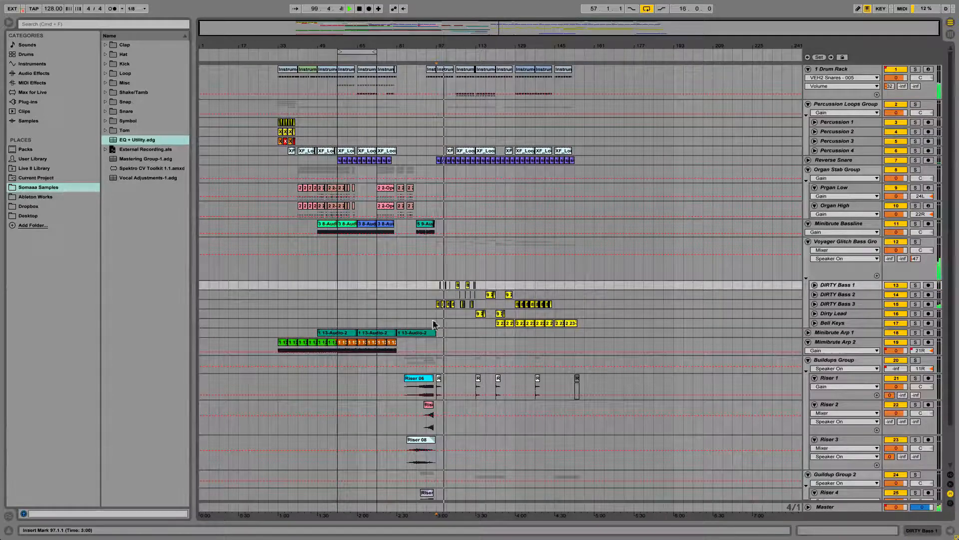
left_click(339, 151)
left_click(287, 68)
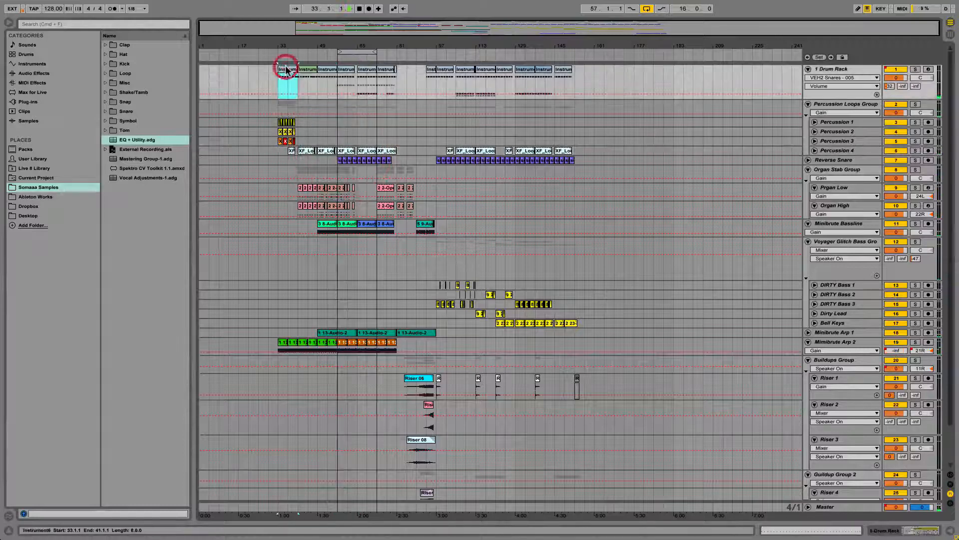
key("space")
key("space")
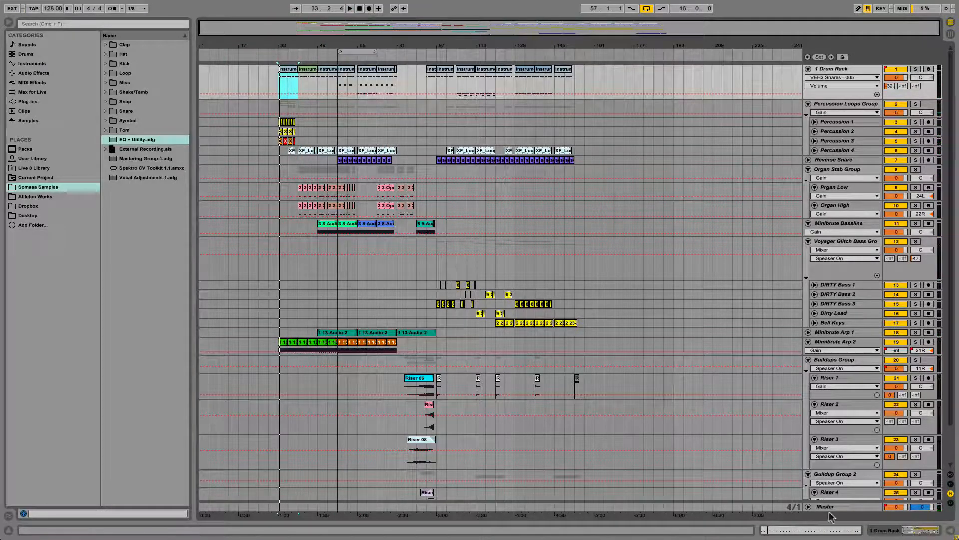
- Delete the Limiter from the Master track's device chain, keeping Ozone 5
left_click(828, 511)
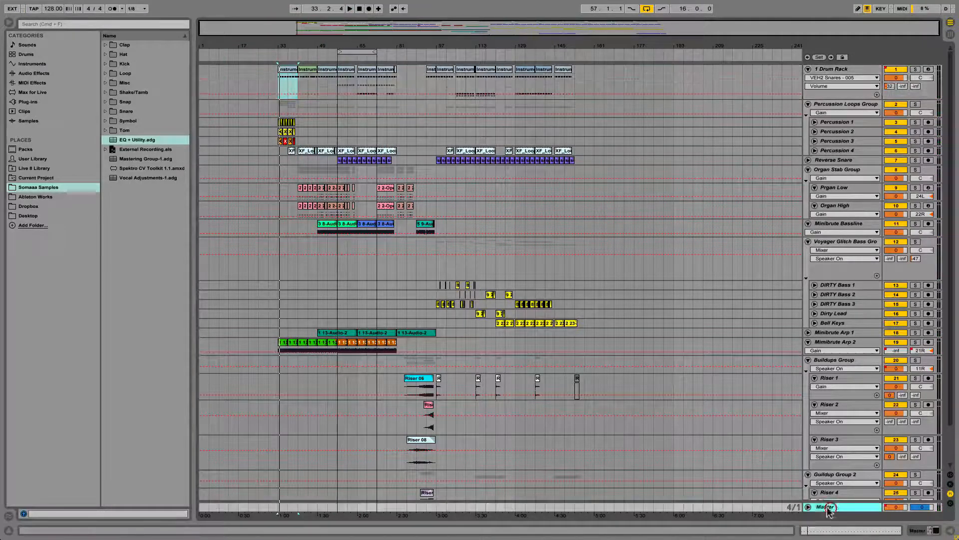
left_click(920, 531)
left_click(136, 428)
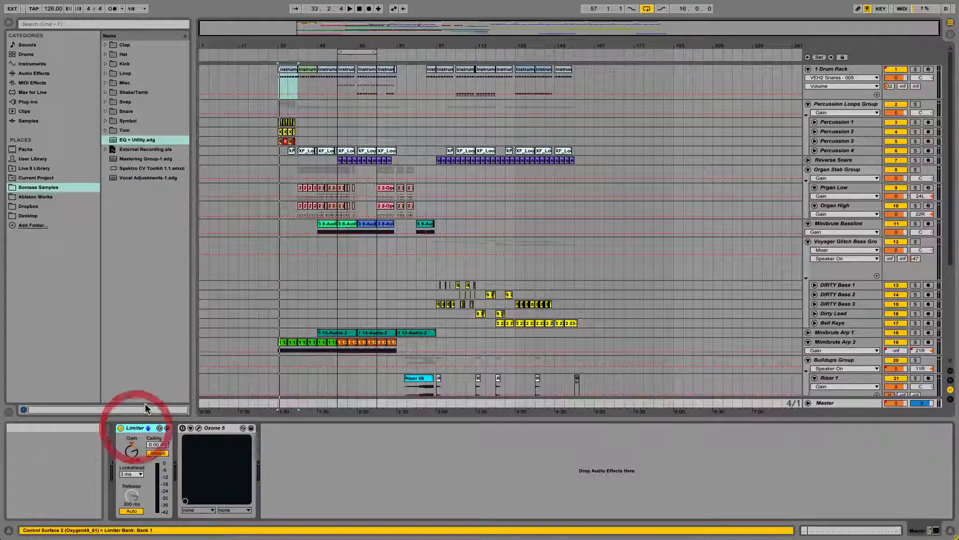
key("Delete")
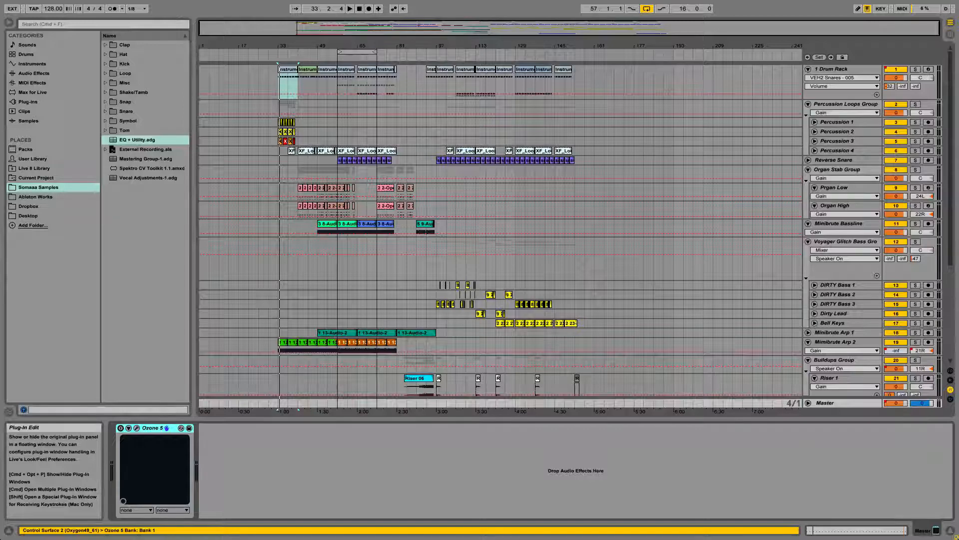
- Enable the Maximizer in the Master's Ozone 5 without bypass, with threshold -6.4, margin -0.5 and character 2.6
left_click(136, 428)
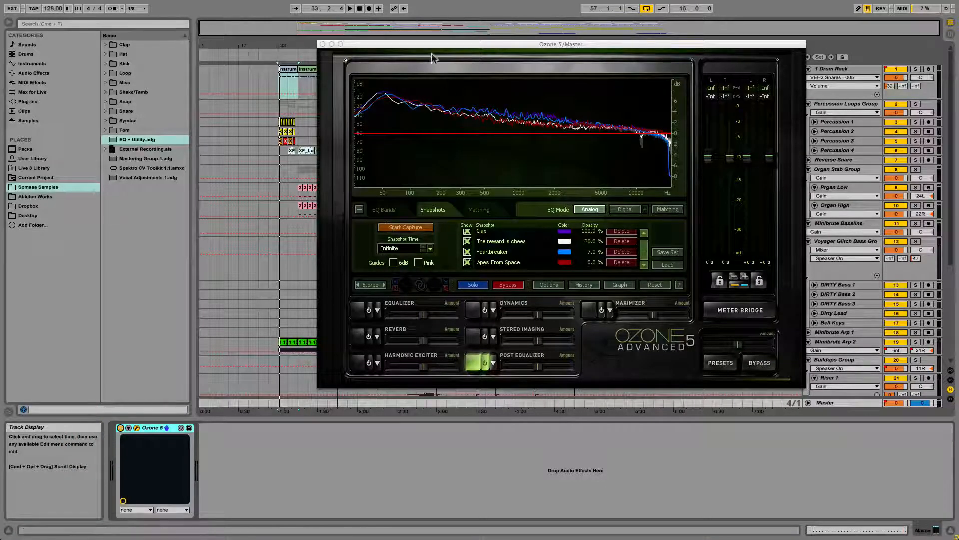
left_click_drag(426, 42, 532, 61)
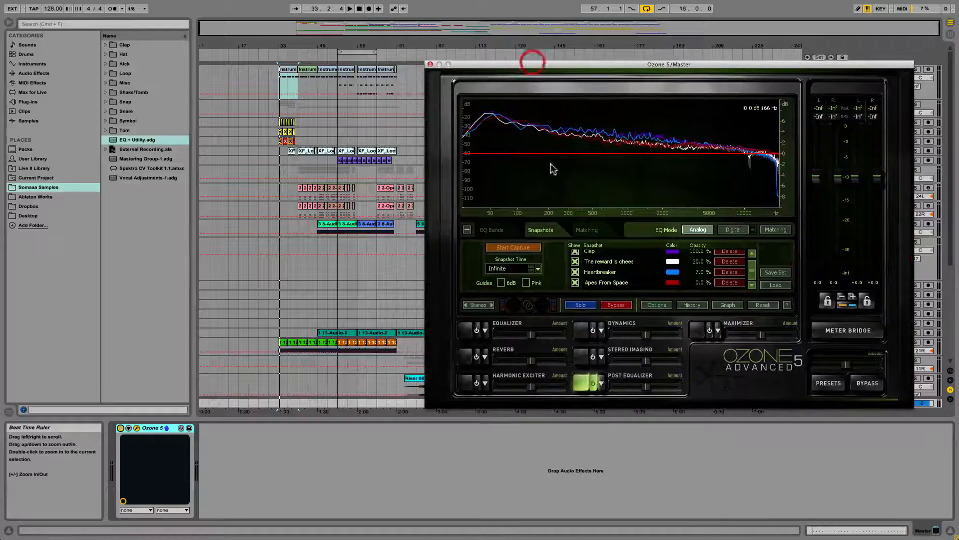
left_click(695, 332)
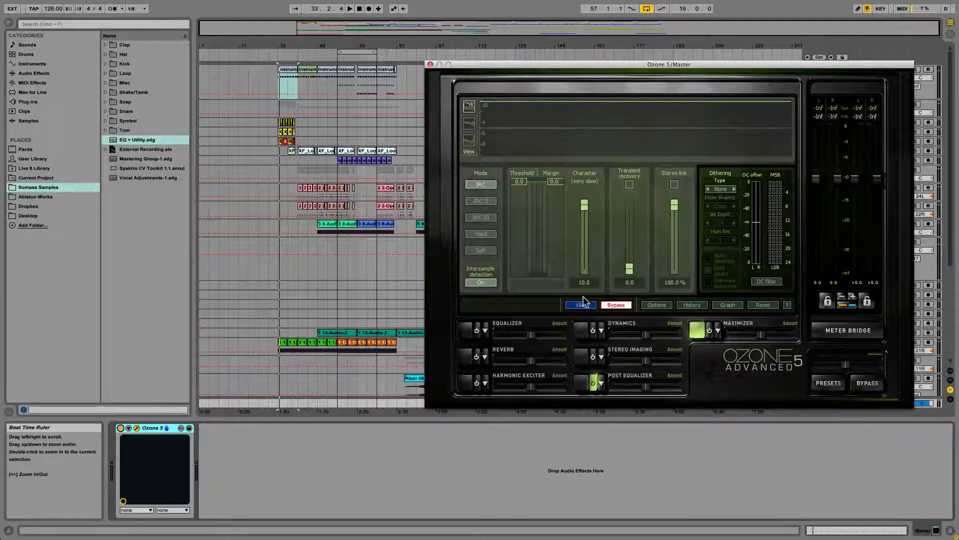
left_click(615, 305)
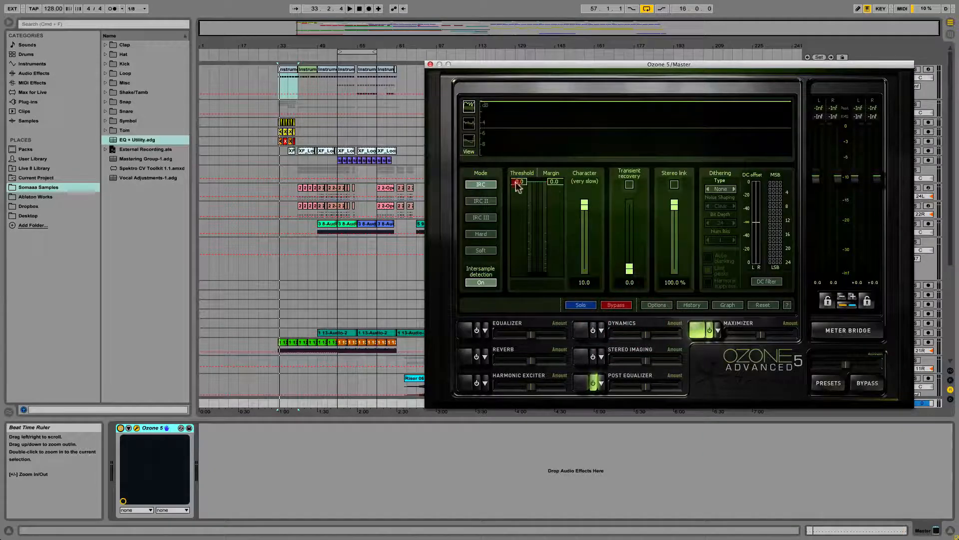
left_click_drag(520, 240, 519, 243)
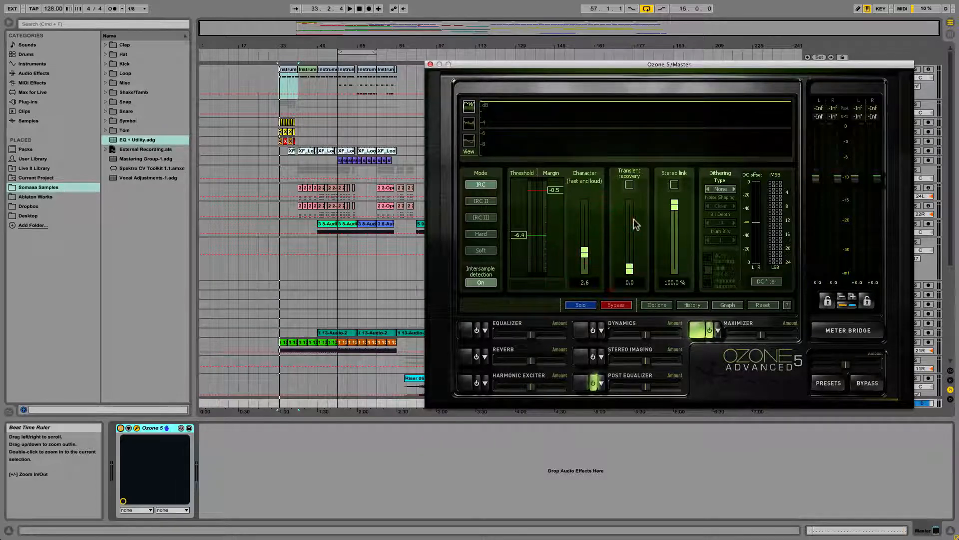
left_click(733, 189)
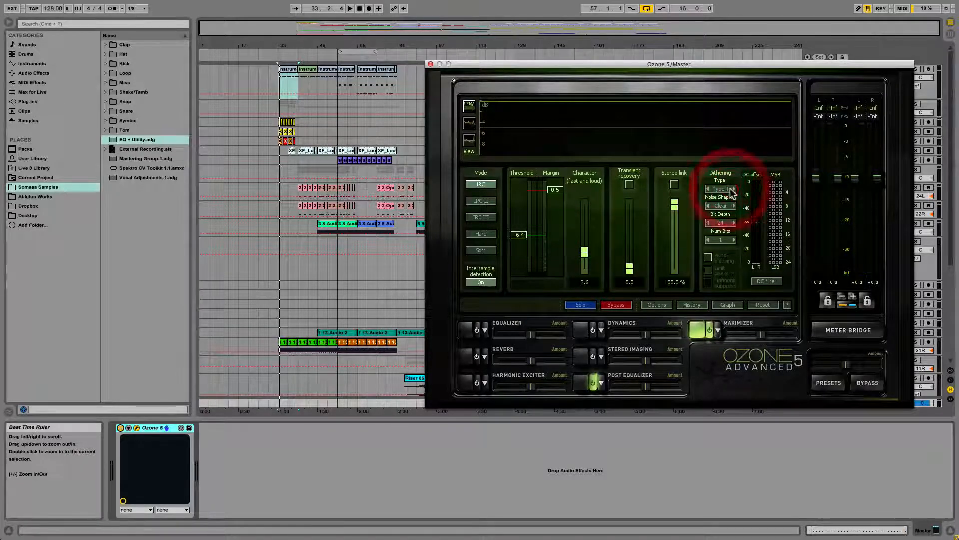
left_click(733, 189)
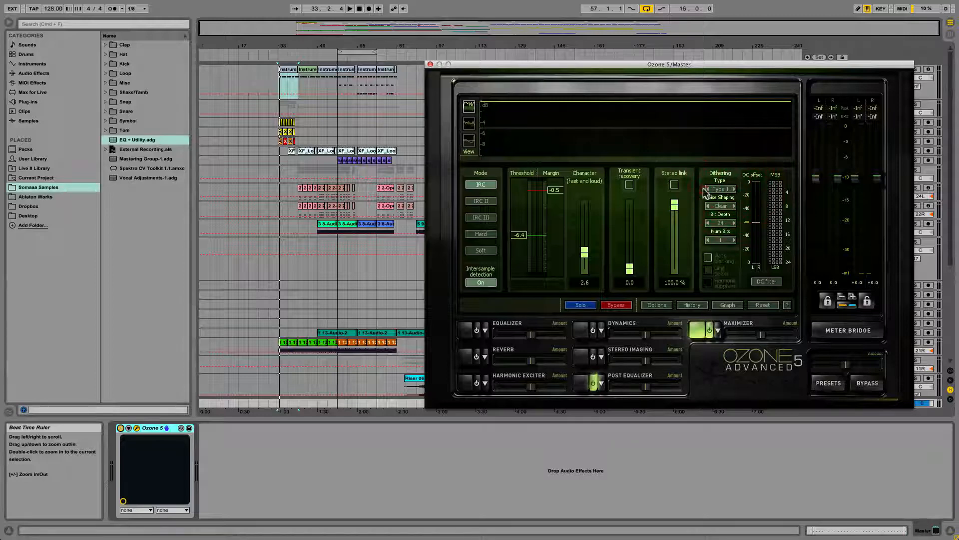
left_click(709, 189)
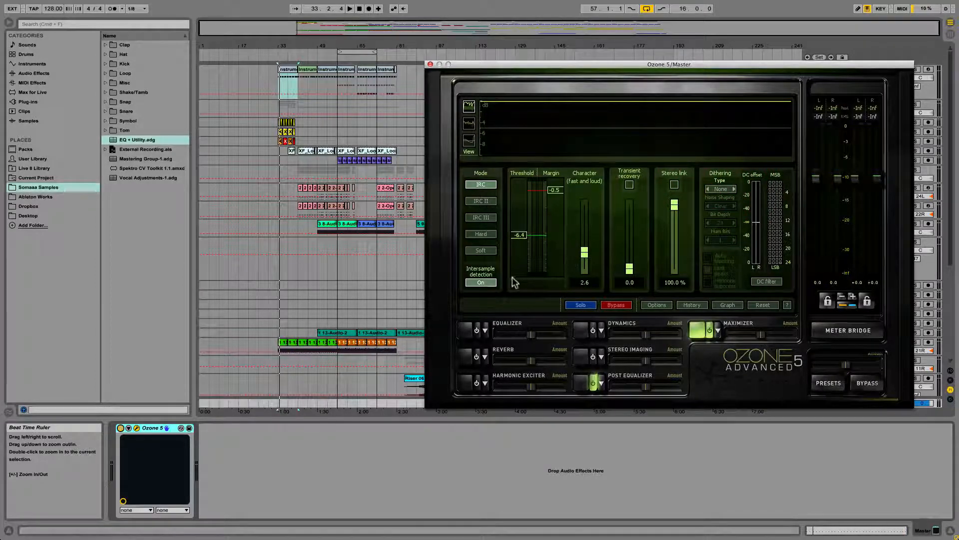
- Play from bar 33 and lower the Maximizer's threshold to -13.3
key("space")
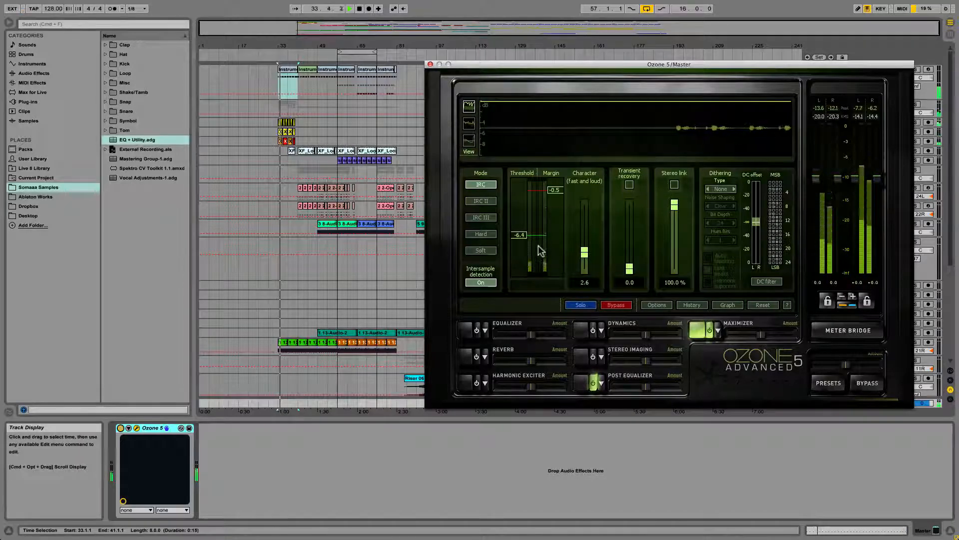
left_click_drag(520, 235, 518, 257)
left_click_drag(518, 256, 519, 258)
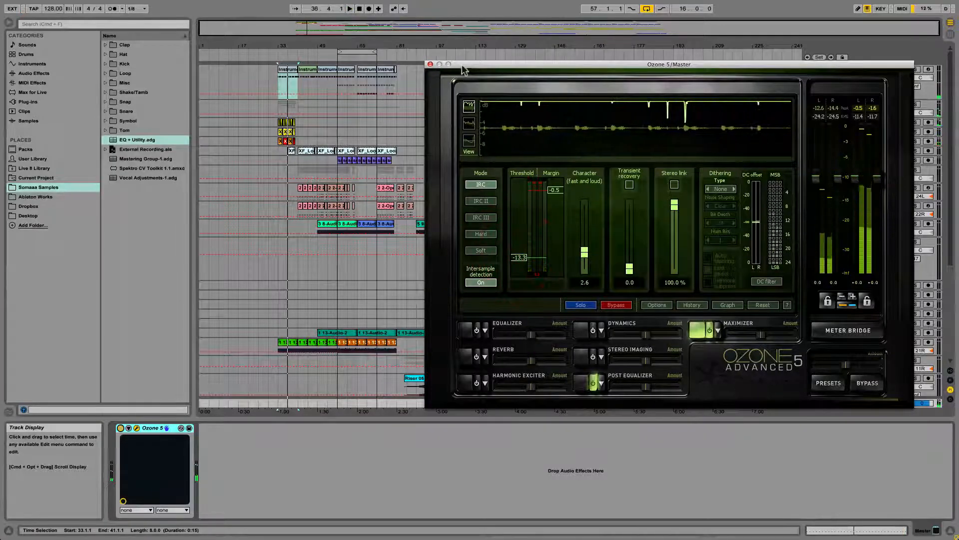
- Move the Ozone 5 window off the arrangement and set the loop to bars 73 to 81
left_click_drag(467, 64, 568, 58)
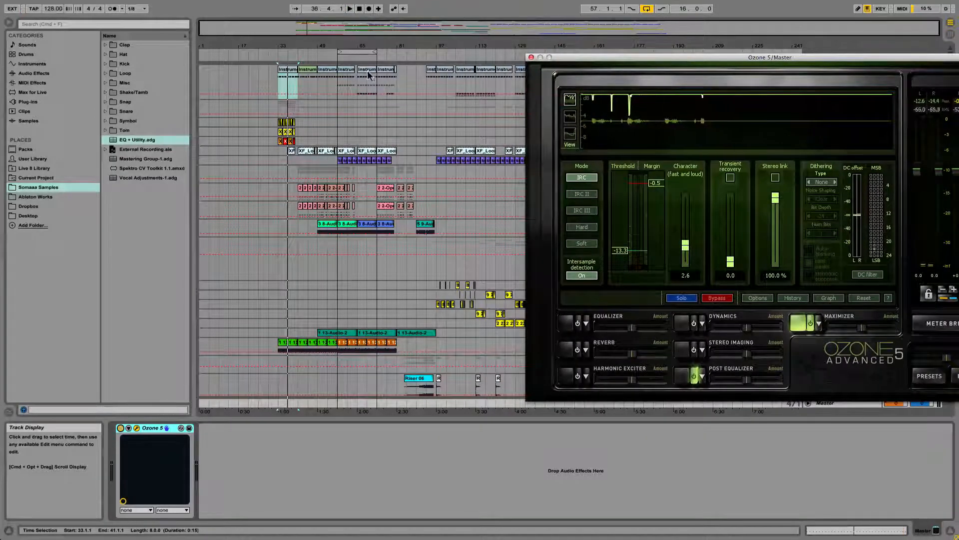
left_click(367, 53)
left_click_drag(367, 53, 378, 53)
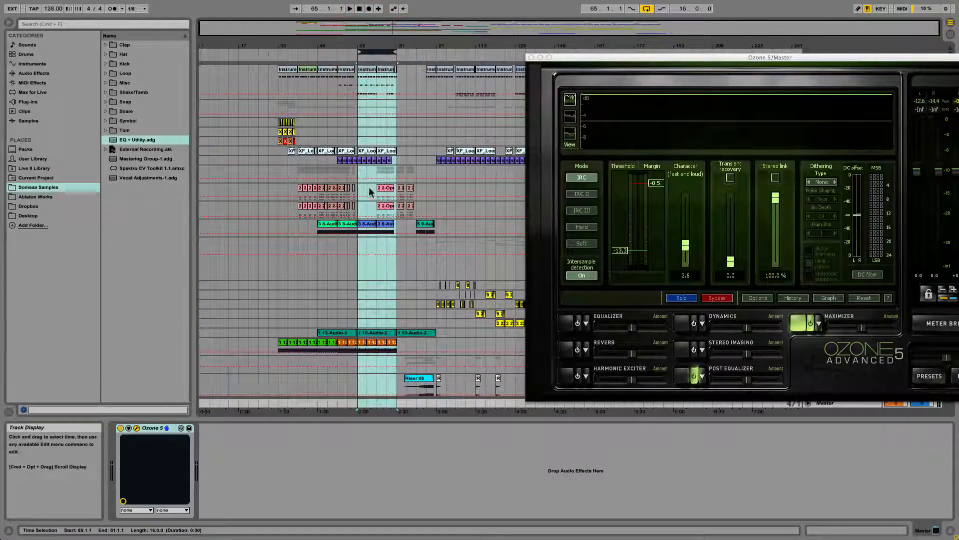
left_click_drag(362, 52, 377, 52)
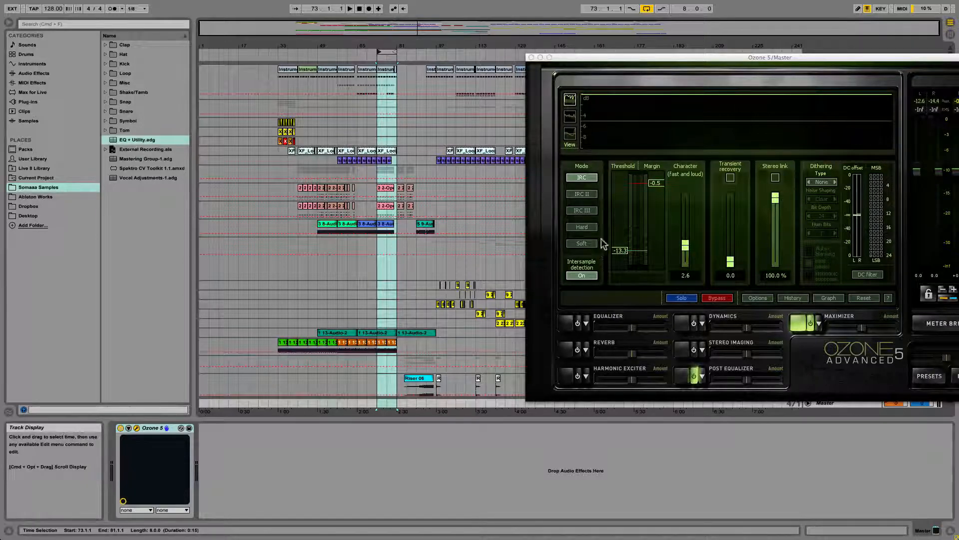
- Play the looped section, lower the Maximizer's threshold to -14.0 and stop playback
key("space")
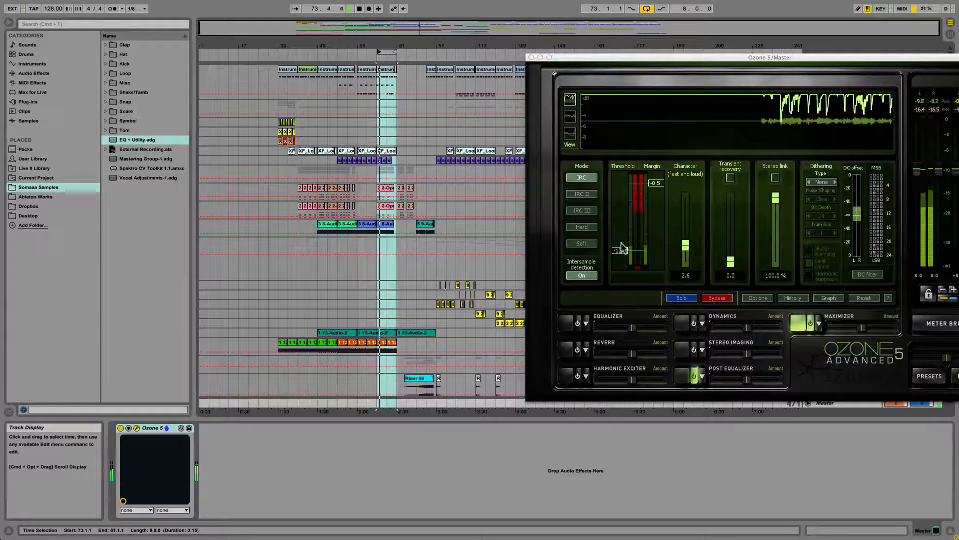
left_click_drag(621, 248, 619, 263)
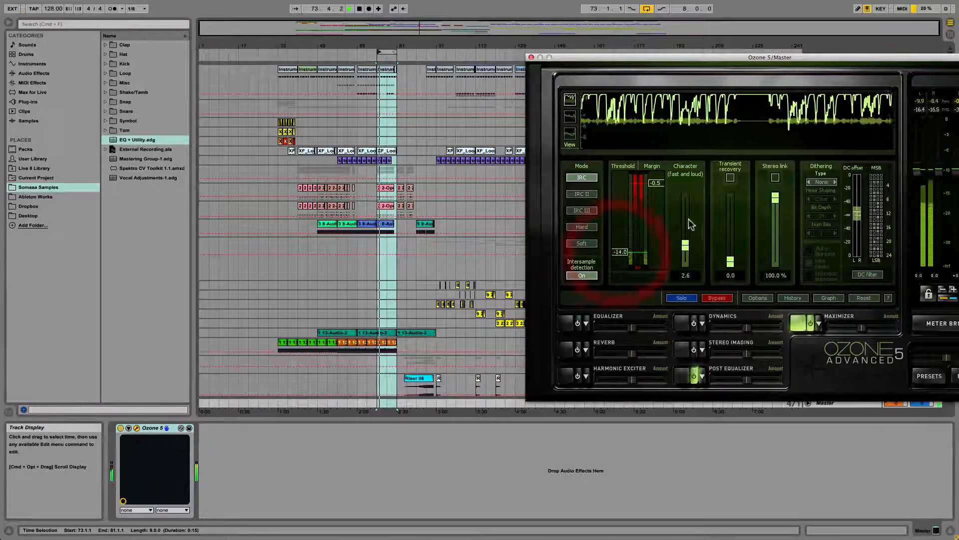
key("space")
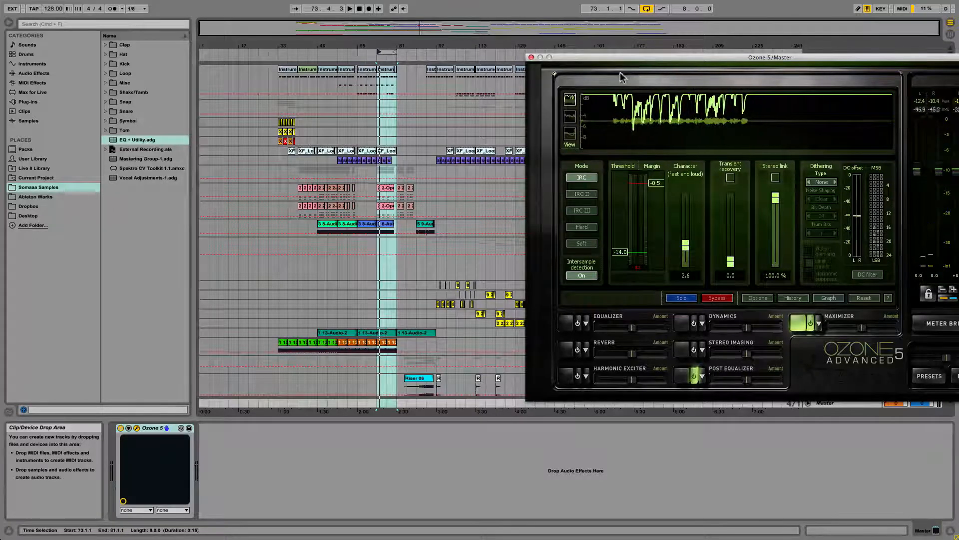
- Reopen the Ozone 5 window and raise the Maximizer's threshold to -12.9 while the loop plays
key("space")
left_click(531, 57)
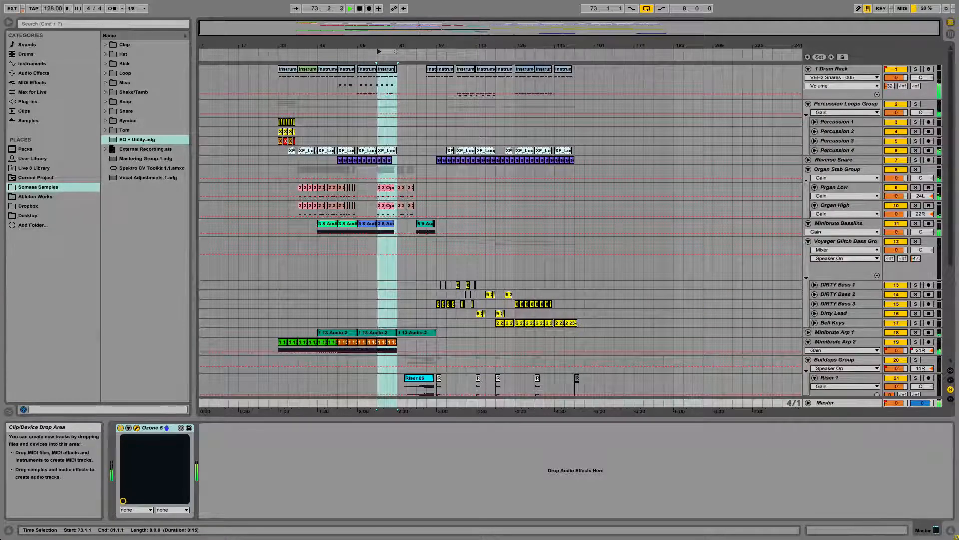
left_click(181, 428)
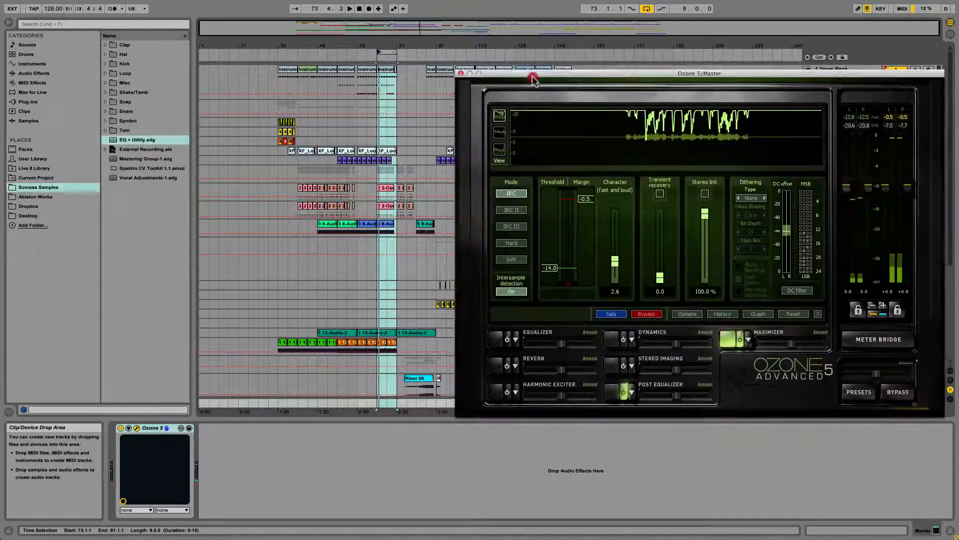
left_click_drag(700, 67, 621, 81)
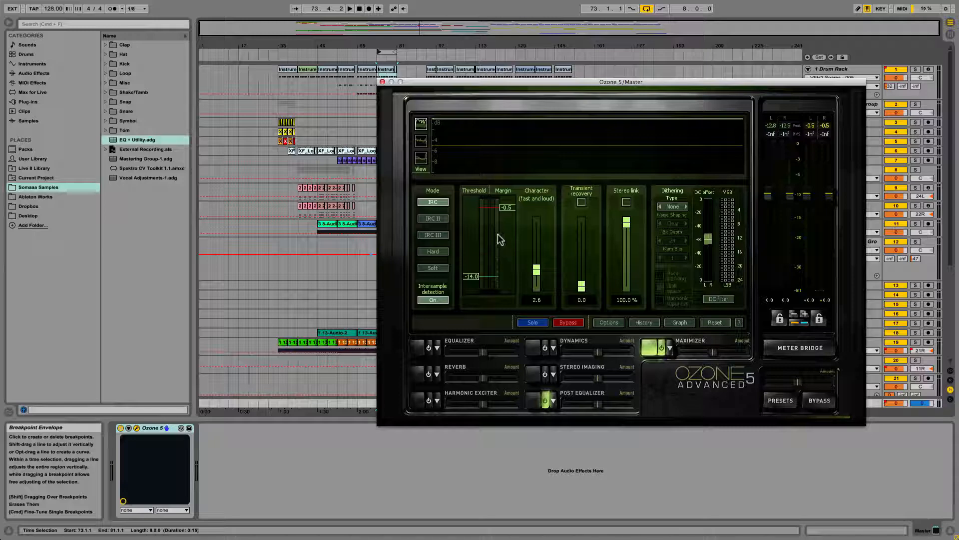
key("space")
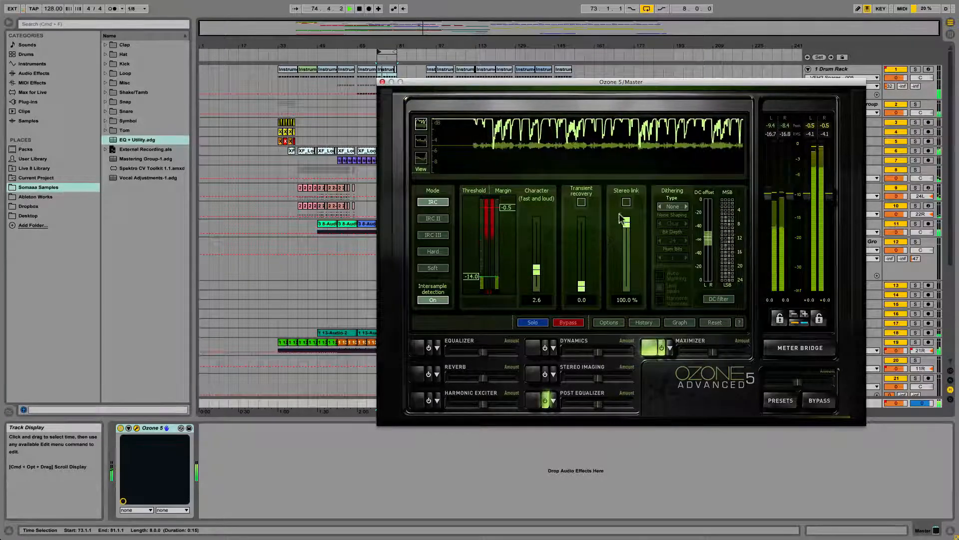
left_click(471, 277)
left_click_drag(472, 276, 471, 274)
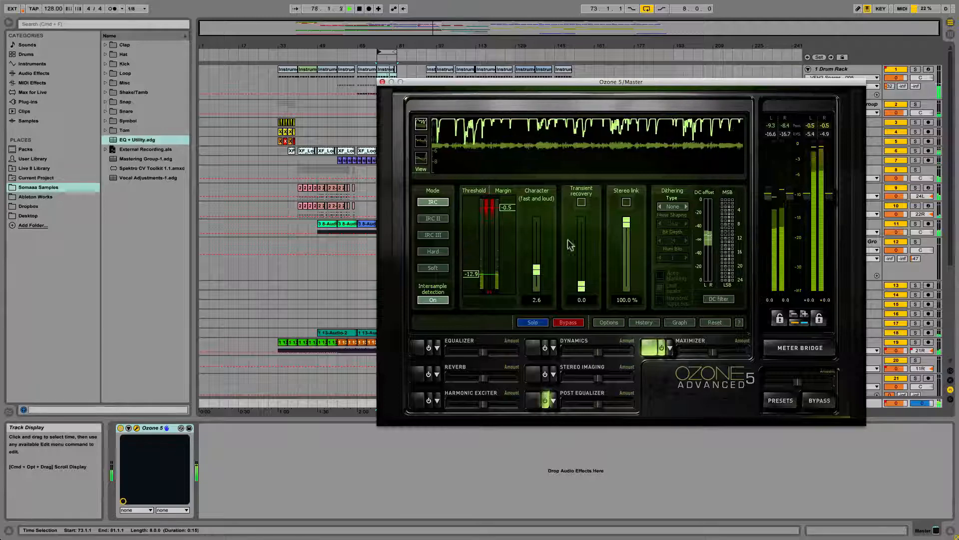
- Close the Ozone 5 window and briefly play the loop to check the Master track's level
left_click(383, 82)
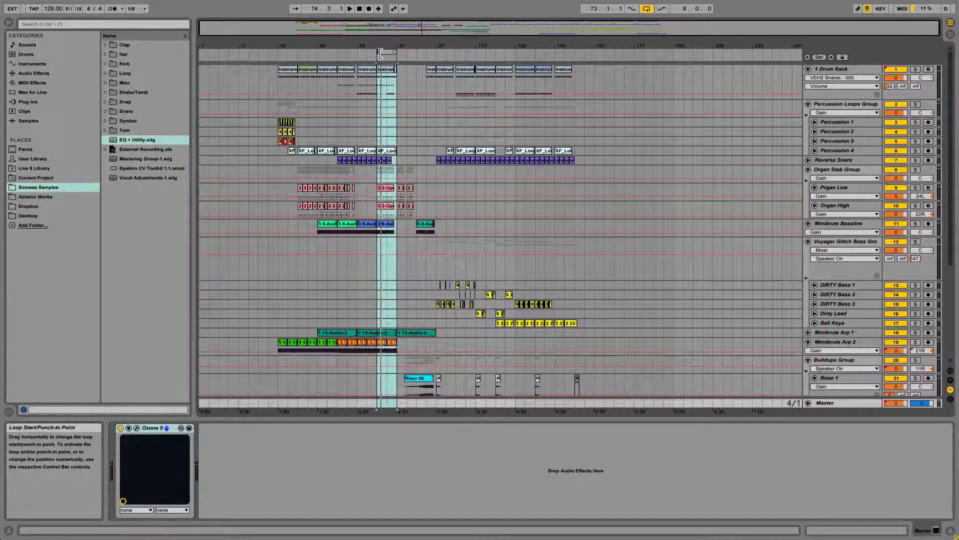
key("space")
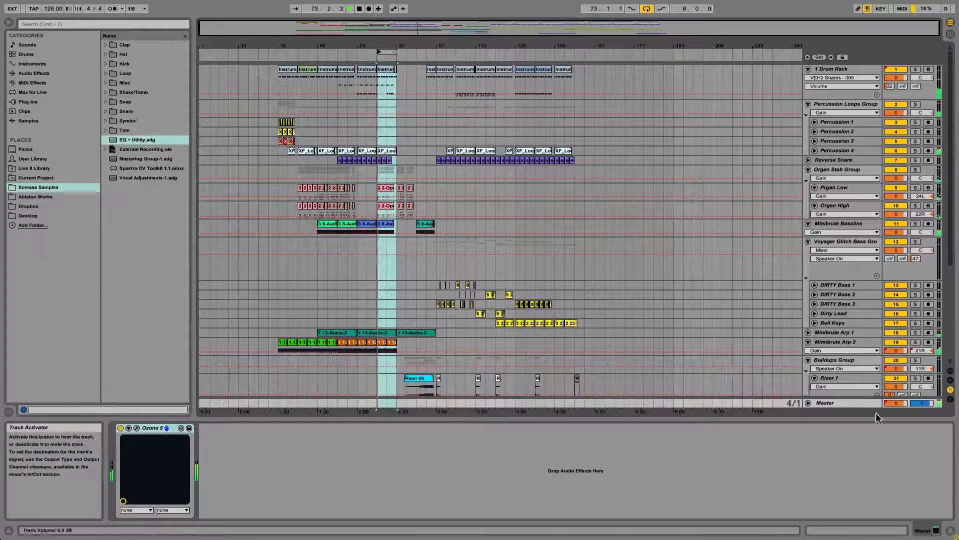
key("space")
- Enable Stereo Imaging in the Master's Ozone 5 and narrow the Band 1 width to about -81.2 %
left_click(136, 428)
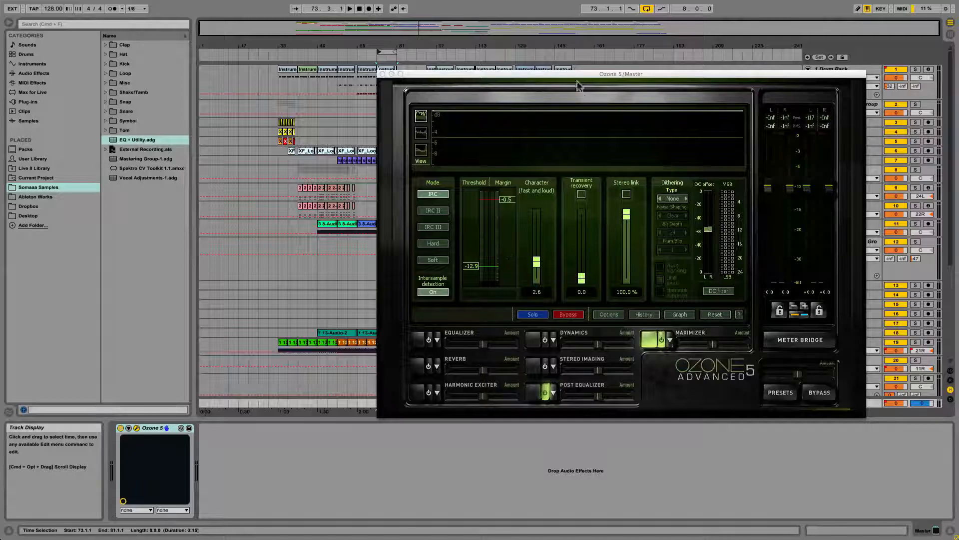
left_click_drag(565, 80, 580, 60)
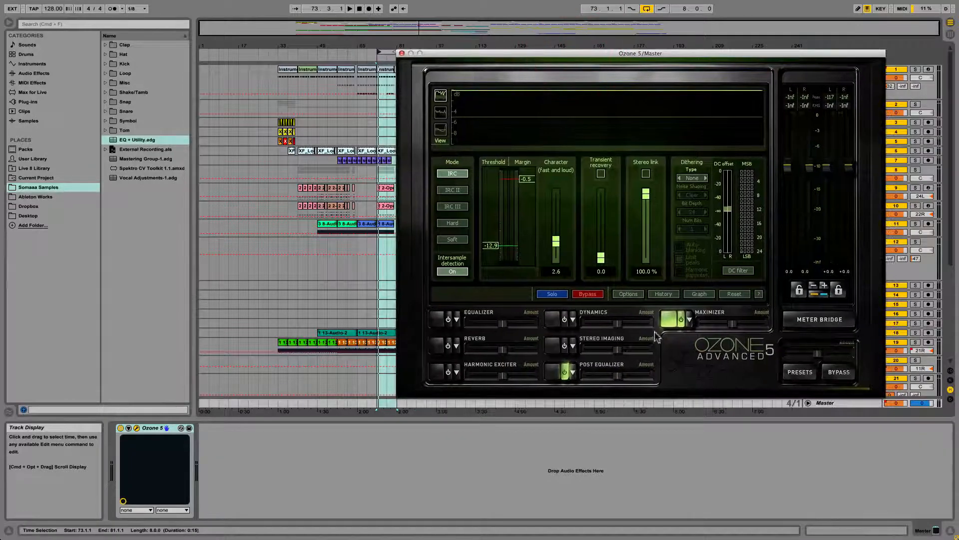
left_click(552, 346)
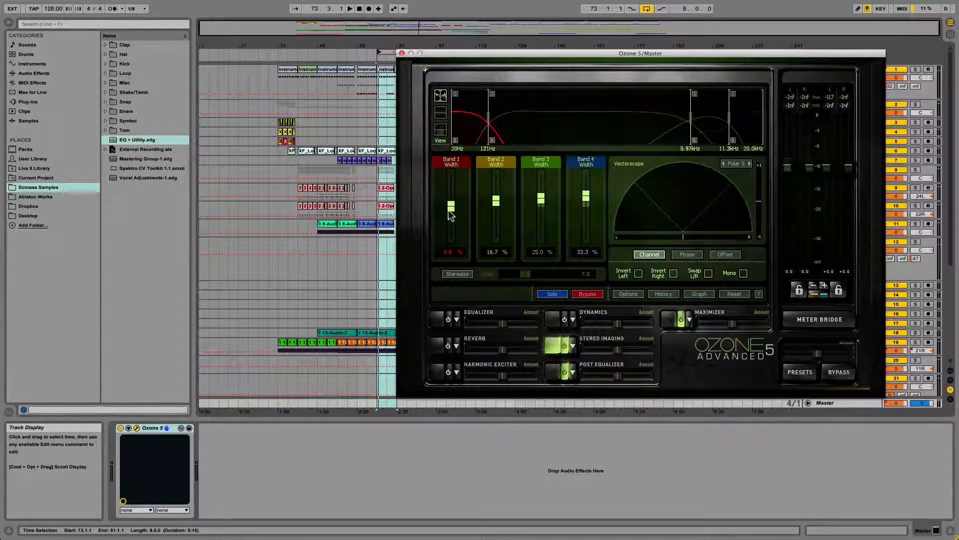
left_click_drag(449, 215, 450, 246)
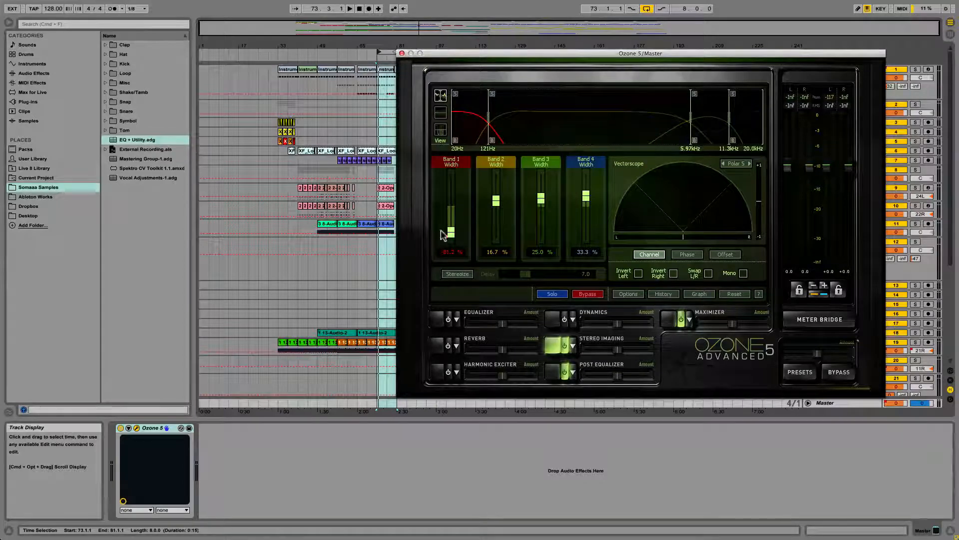
- Play the loop, compare wider Band 1 settings and set the Band 1 width to -100 %
key("space")
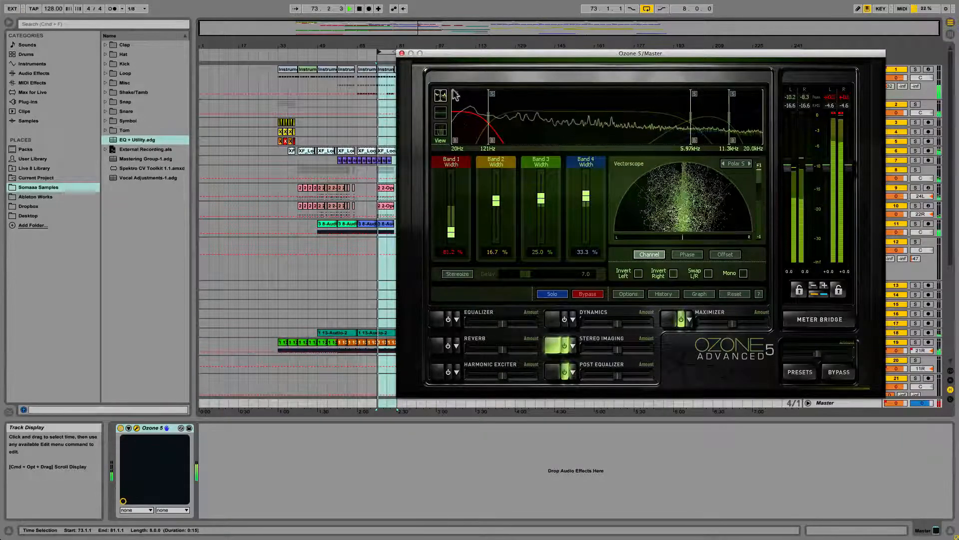
mouse_move(451, 232)
left_mouse_down()
mouse_move(451, 159)
mouse_move(451, 216)
left_mouse_up()
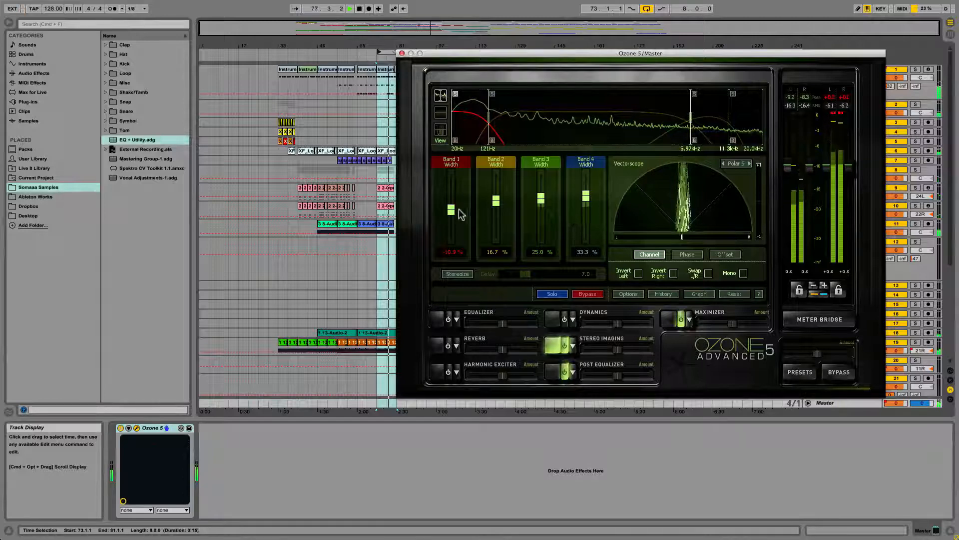
left_click_drag(454, 231, 452, 245)
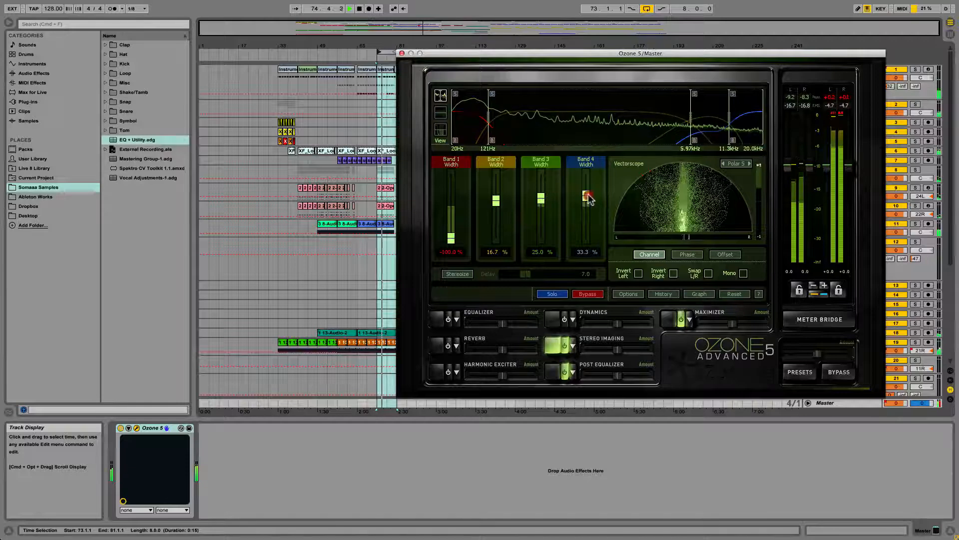
- Reset the Stereo Imaging widths of Bands 4, 3 and 2 to 0 % and stop playback
double_click(588, 195)
double_click(543, 198)
double_click(495, 202)
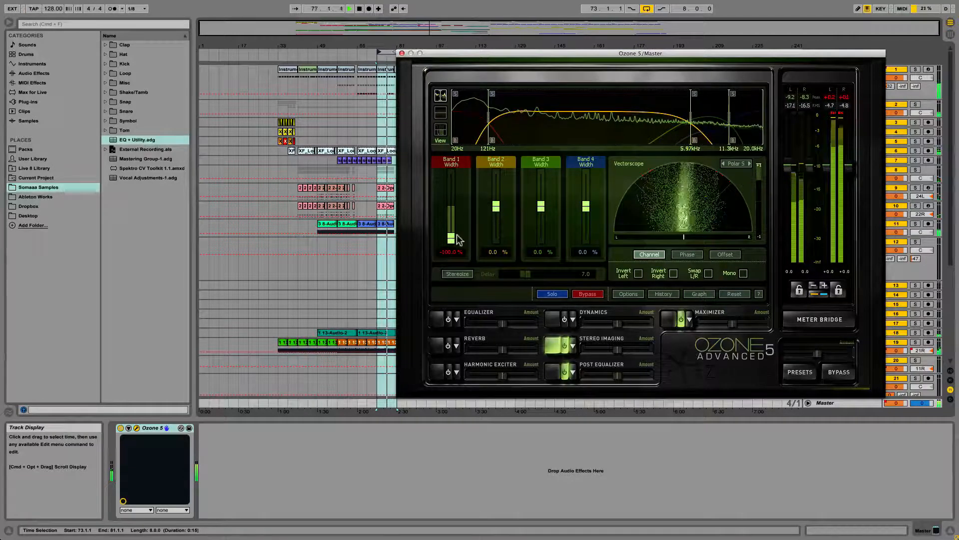
key("space")
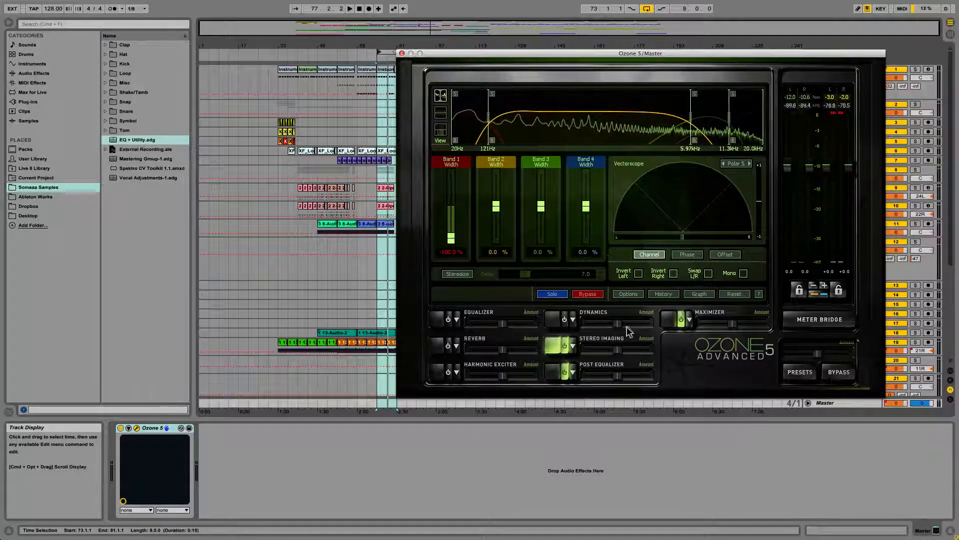
- Review the Post Equalizer's snapshots and Ozone 5's module order in the Filter Graph, then close the graph
left_click(556, 372)
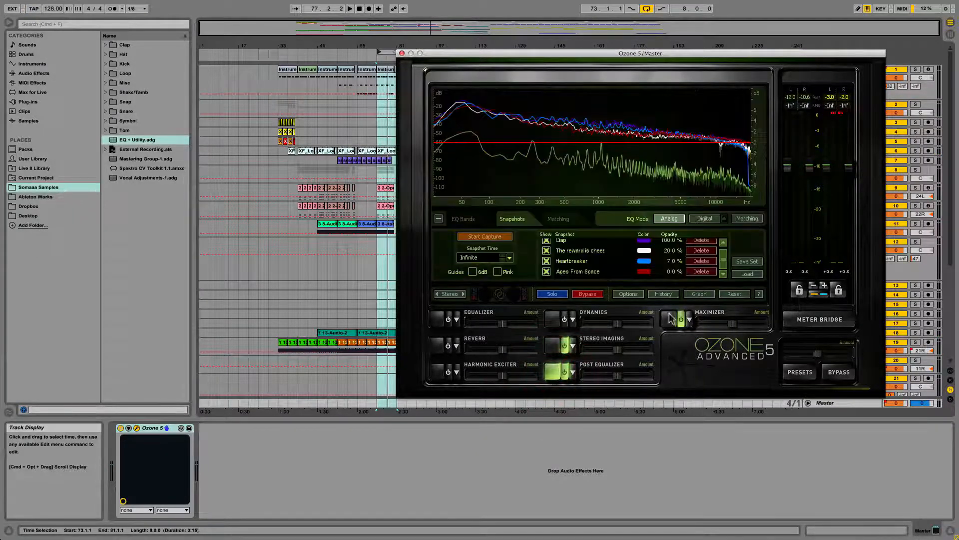
left_click(698, 294)
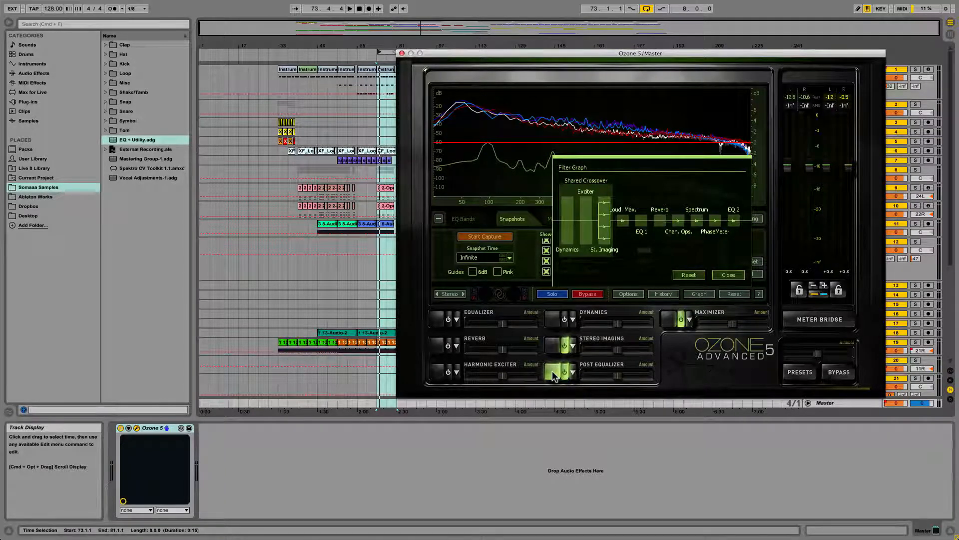
left_click(728, 275)
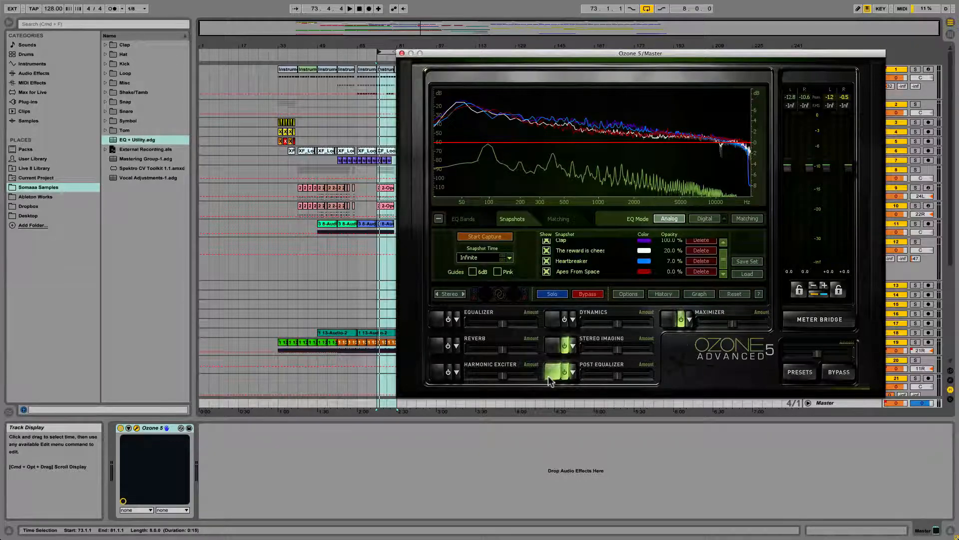
- Play the loop and capture its spectrum as a new snapshot in the Post Equalizer, with the snapshot time at Infinite
key("space")
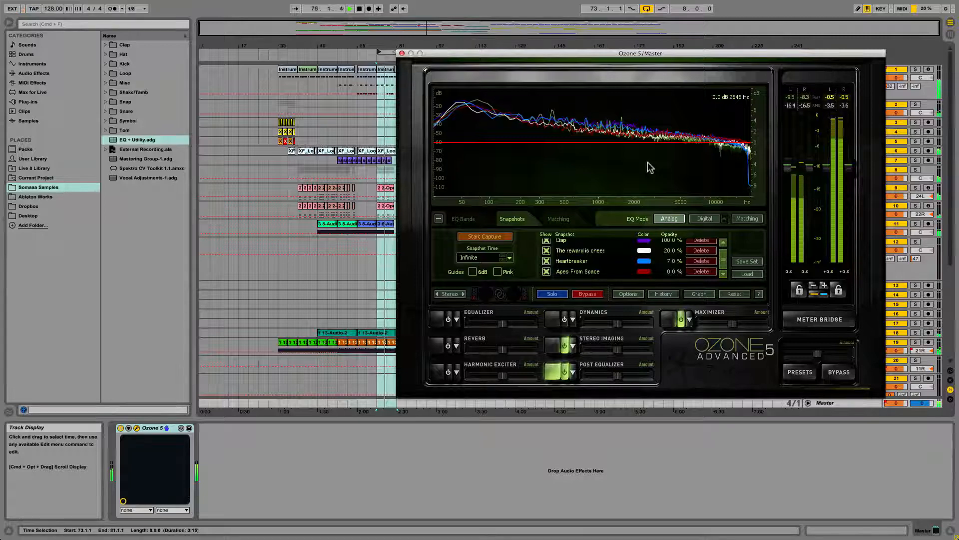
left_click(483, 237)
left_click(483, 237)
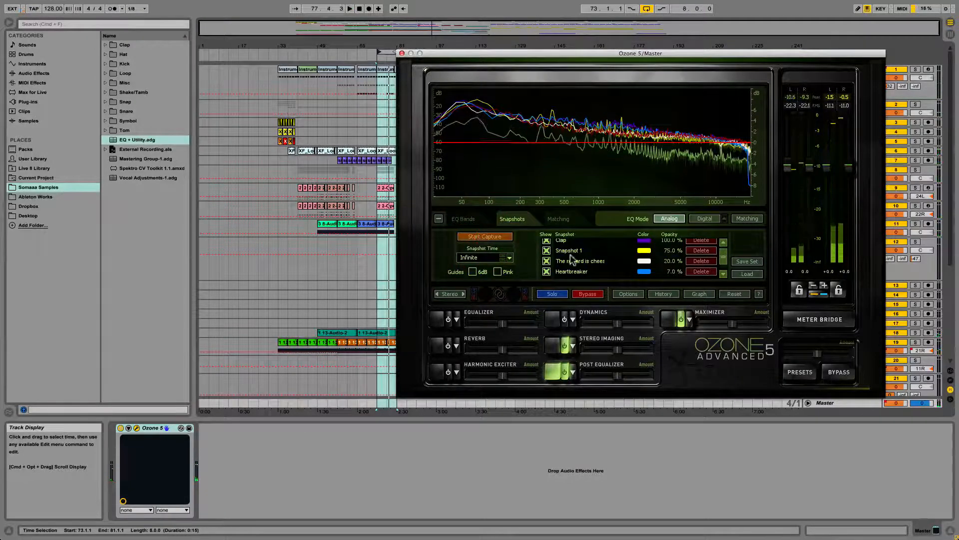
- Toggle the Snapshot 1 curve off and on to compare the captured spectrum with the other snapshots
left_click(547, 251)
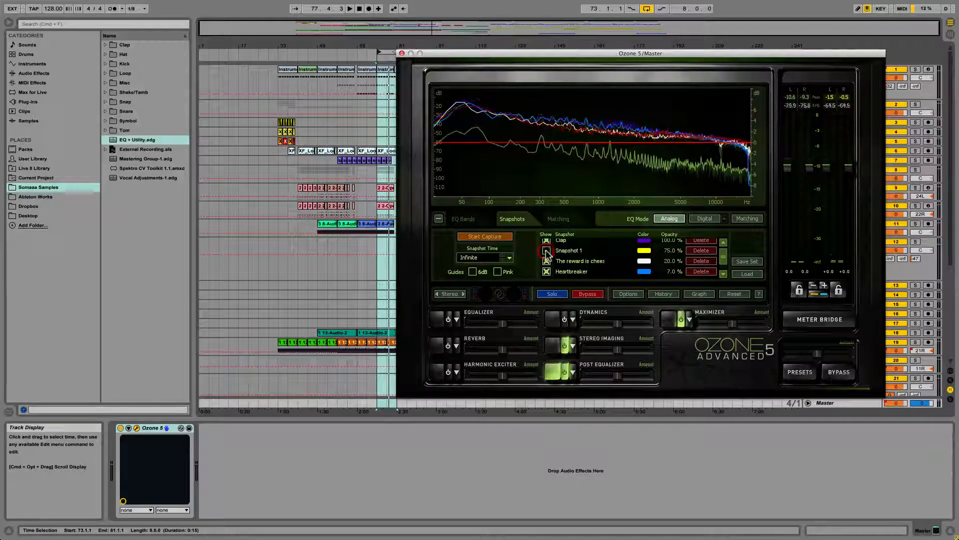
left_click(547, 250)
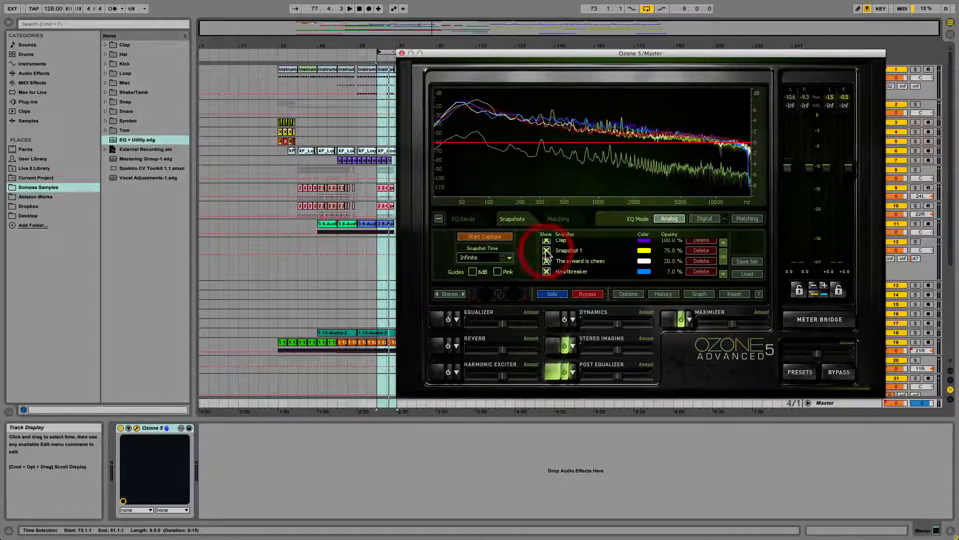
left_click(547, 251)
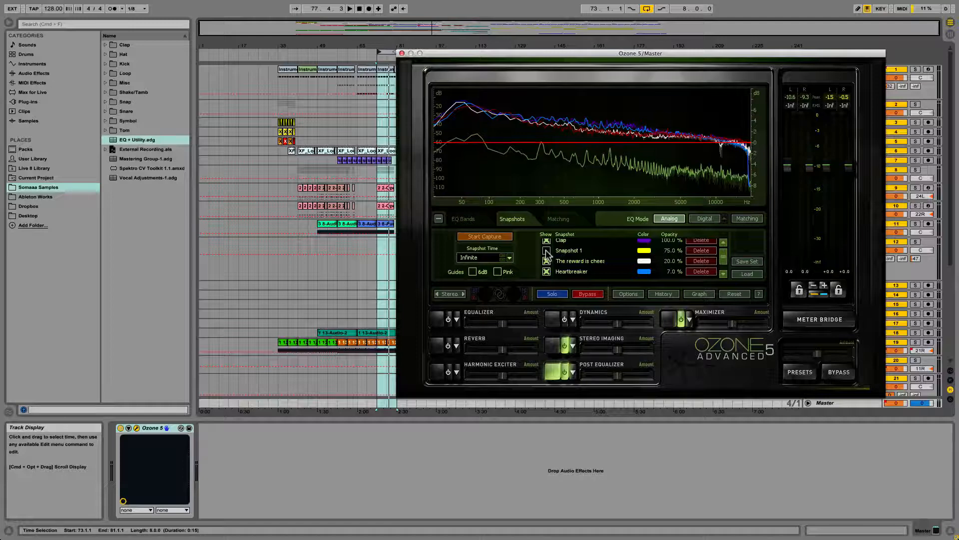
left_click(547, 251)
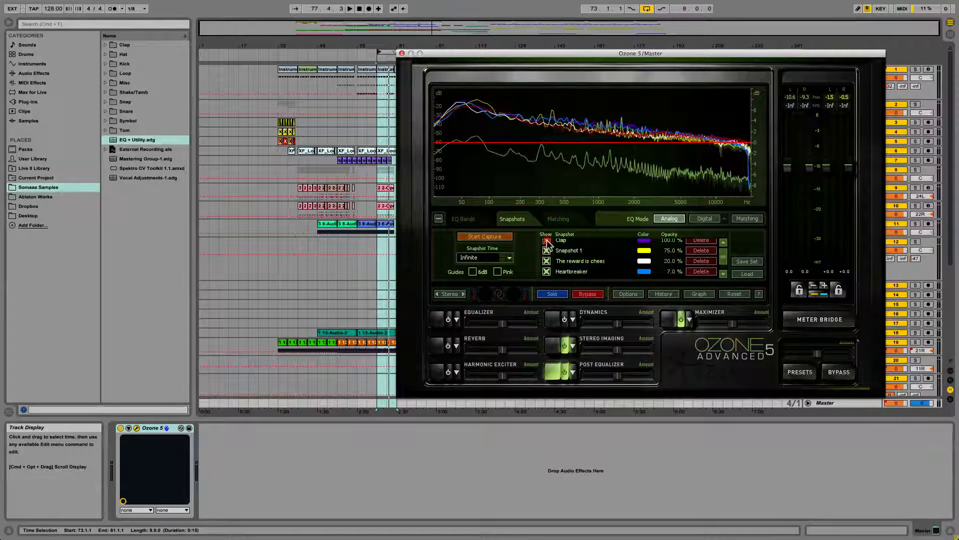
left_click(547, 240)
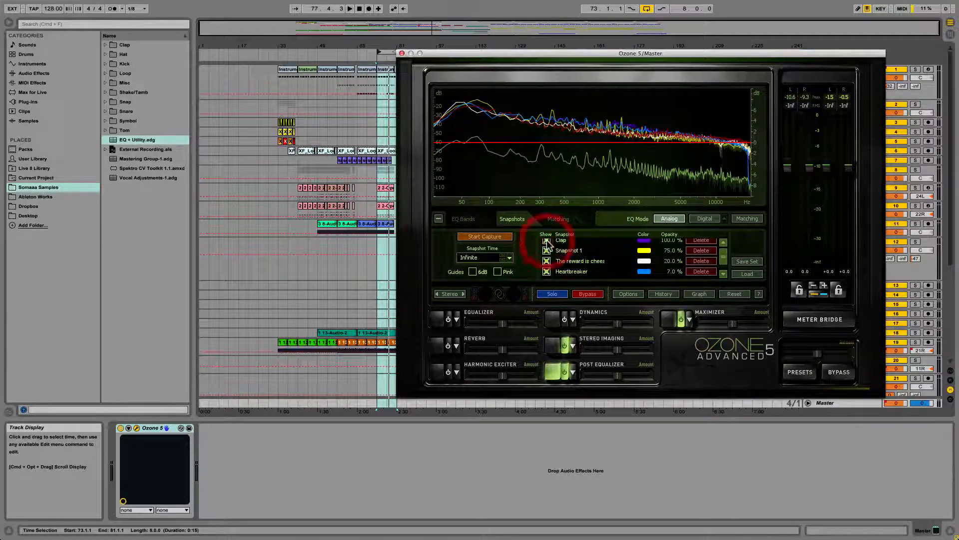
left_click(546, 270)
left_click(546, 271)
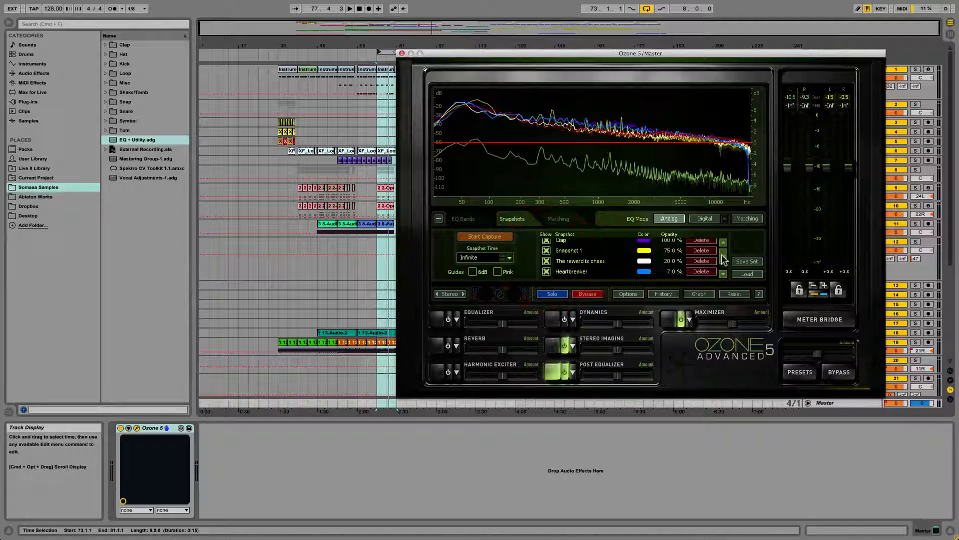
- Go through the snapshot list and examine the reference curves with Snapshot 1 hidden, then show it again
left_click_drag(723, 255, 724, 260)
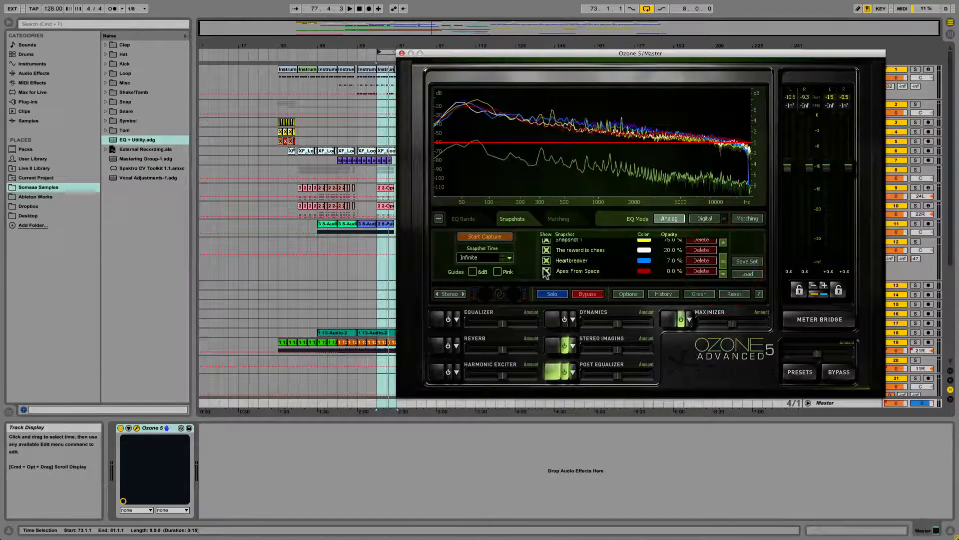
left_click(724, 242)
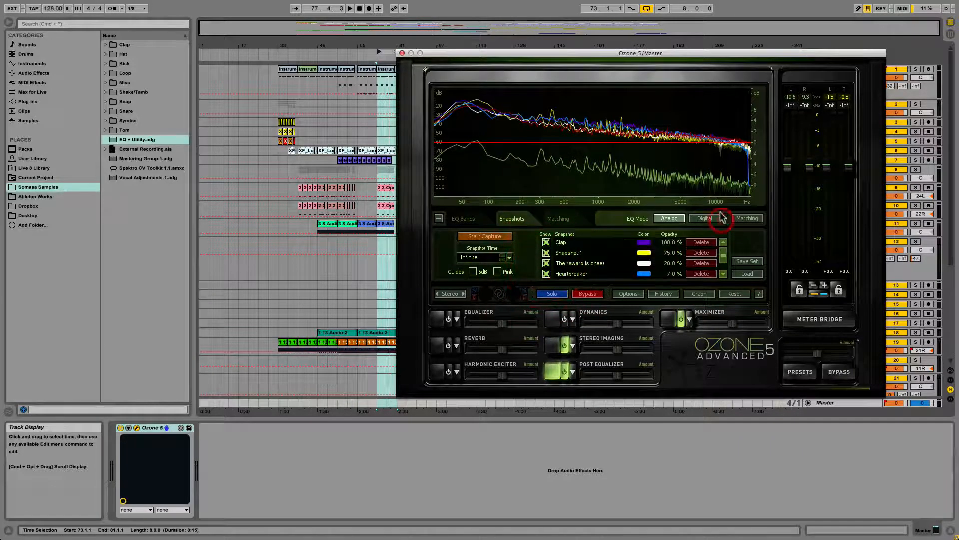
left_click(724, 253)
left_click(724, 243)
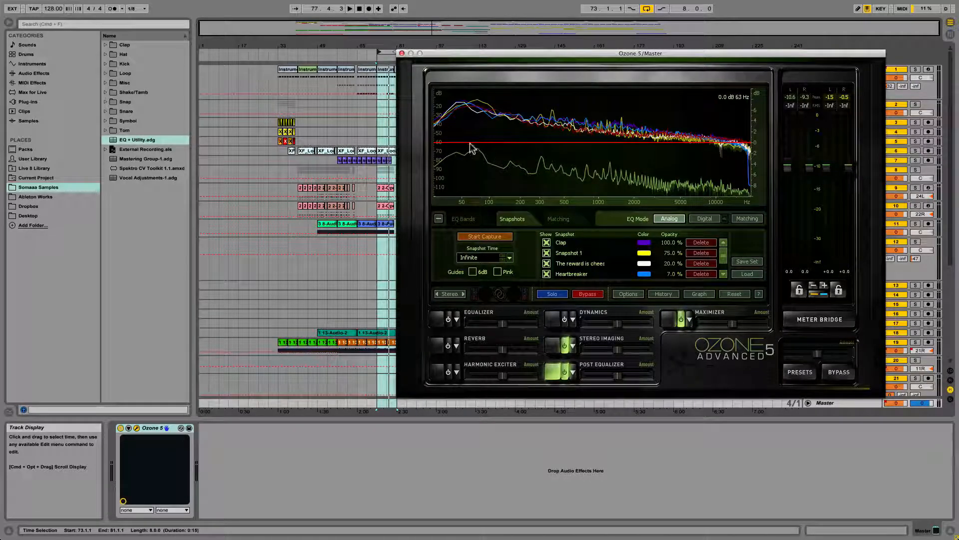
left_click(547, 253)
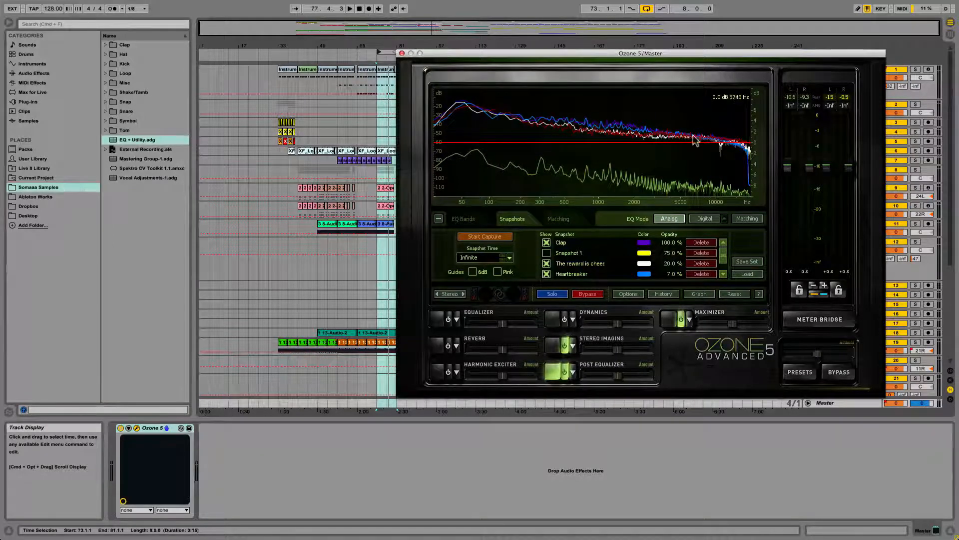
left_click(635, 128)
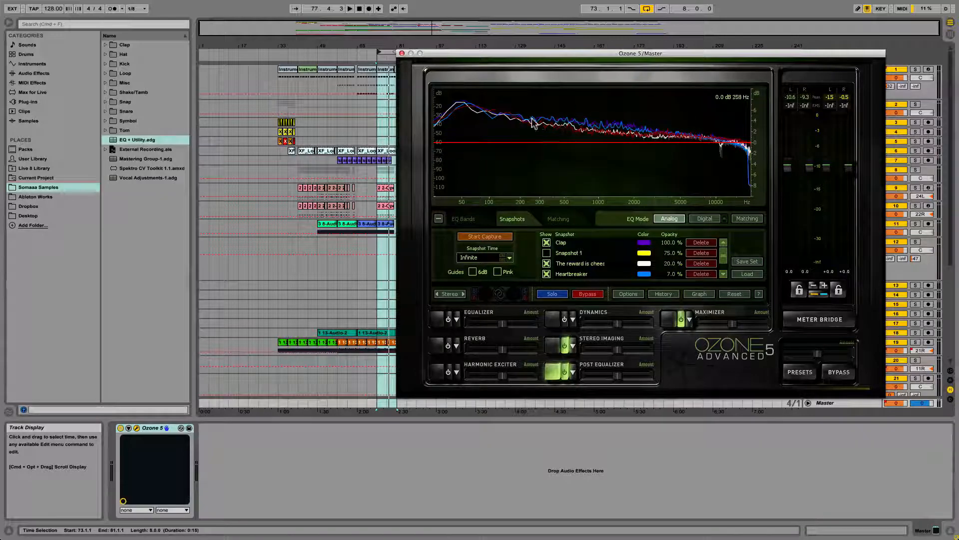
left_click_drag(532, 119, 668, 140)
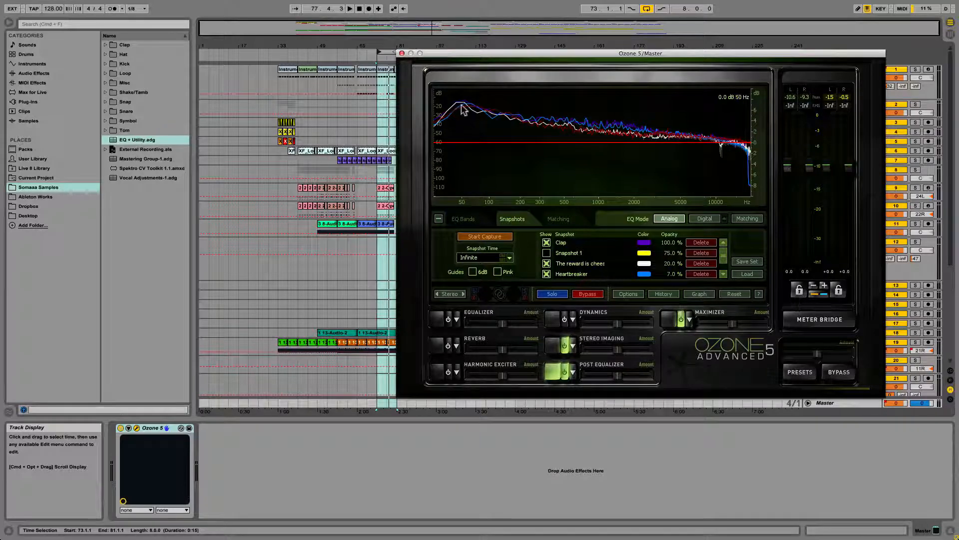
left_click(547, 253)
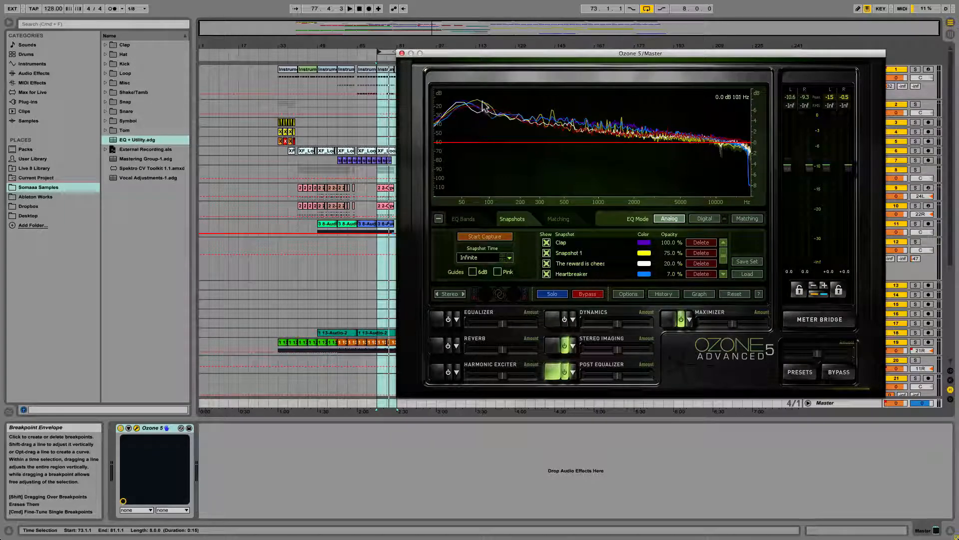
- Solo the 1 Drum Rack track and play the loop to compare its spectrum with the snapshots
key("space")
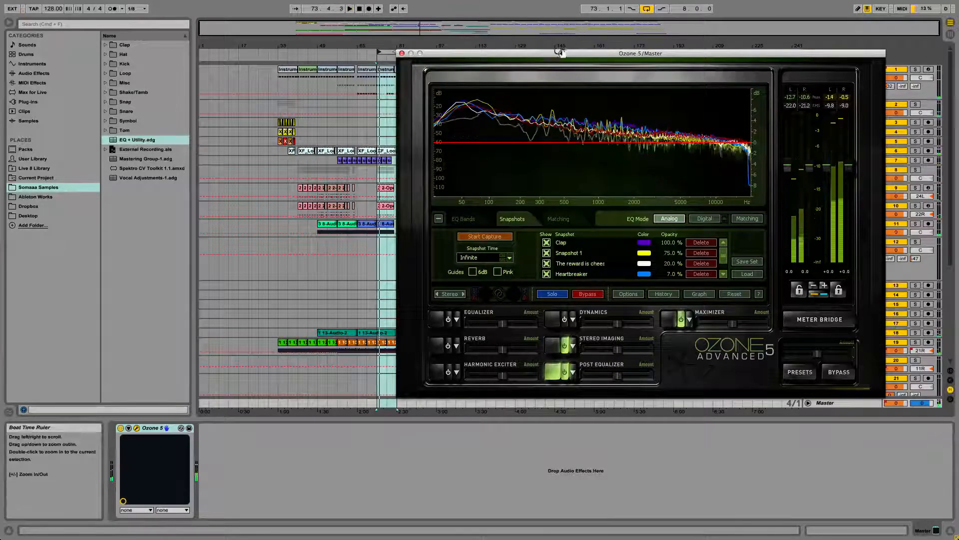
left_click_drag(555, 52, 415, 145)
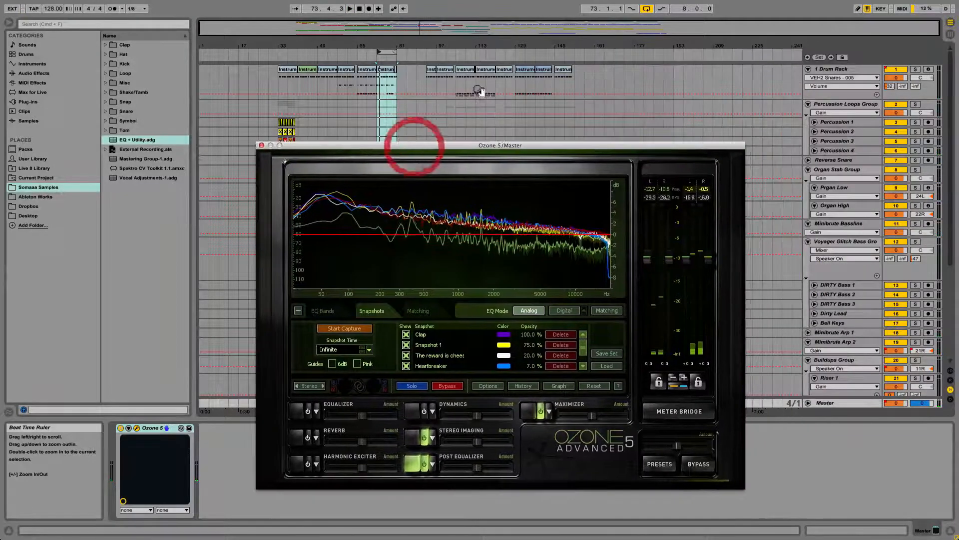
left_click(916, 70)
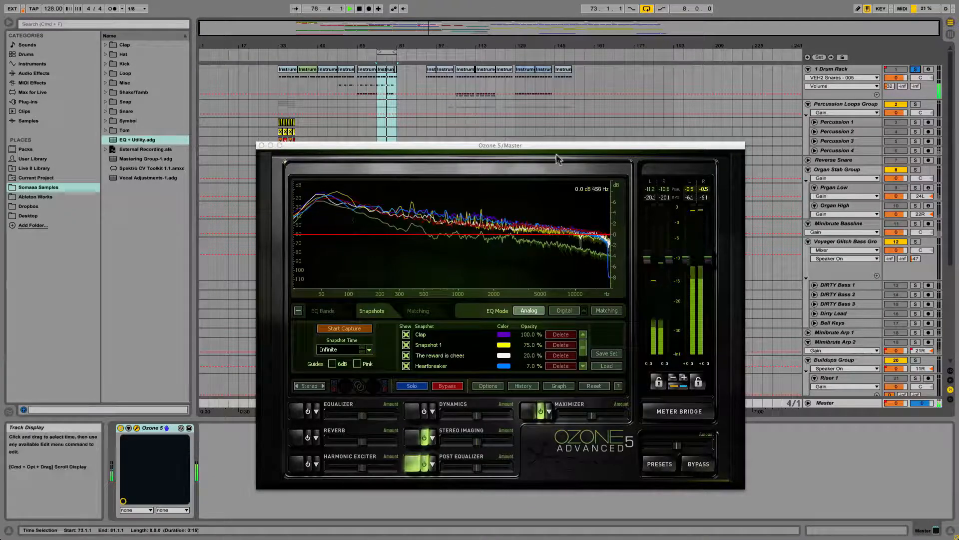
left_click(688, 149)
left_click_drag(688, 149, 631, 174)
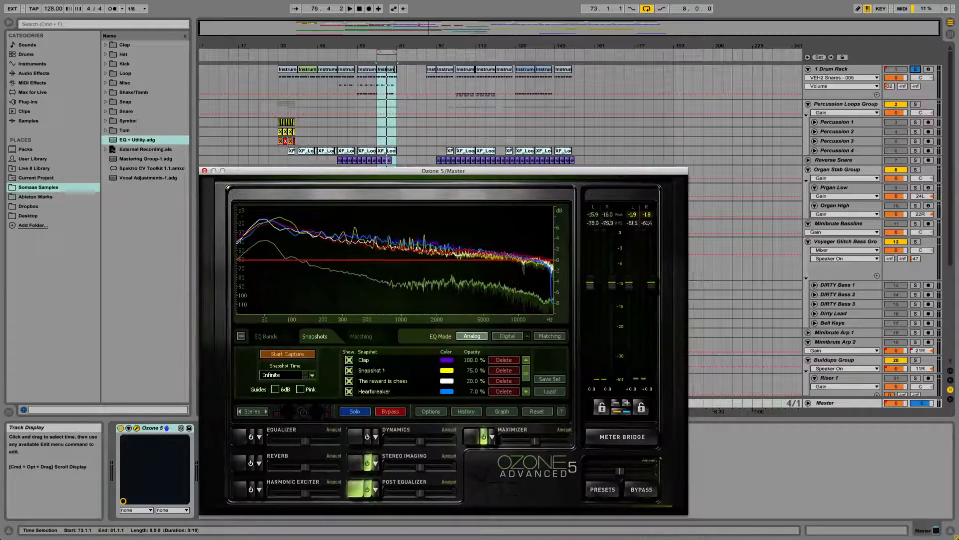
- Solo the Minibrute Bassline instead and play the loop to examine its spectrum in the Post Equalizer
left_click(916, 223)
key("space")
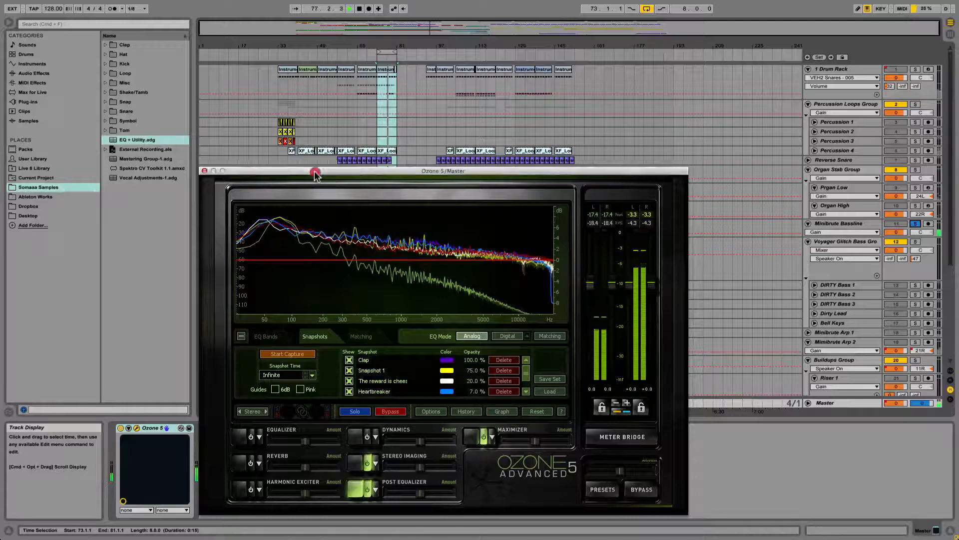
left_click_drag(316, 171, 464, 148)
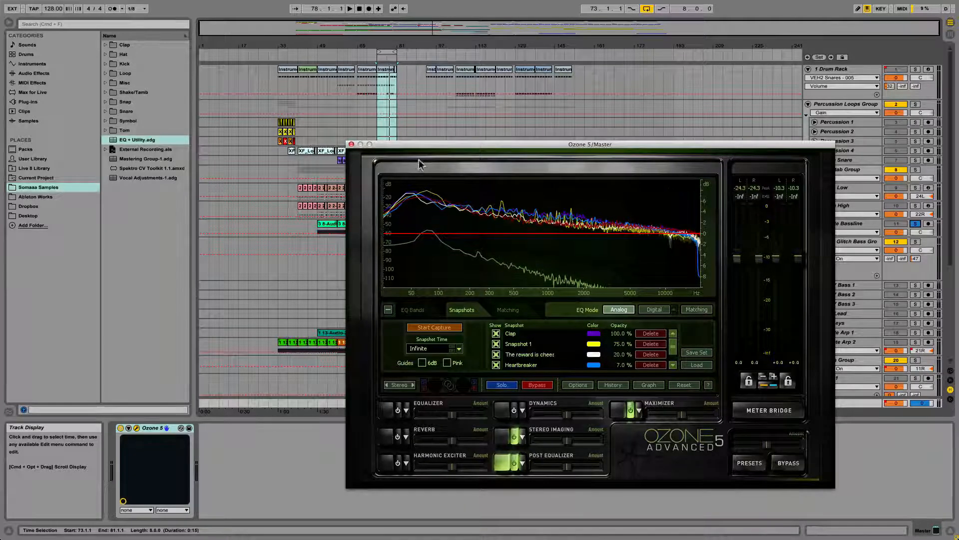
- Lower the Utility gain on the Minibrute Bassline track to -12.9 dB and play the soloed bassline
left_click_drag(591, 146, 372, 262)
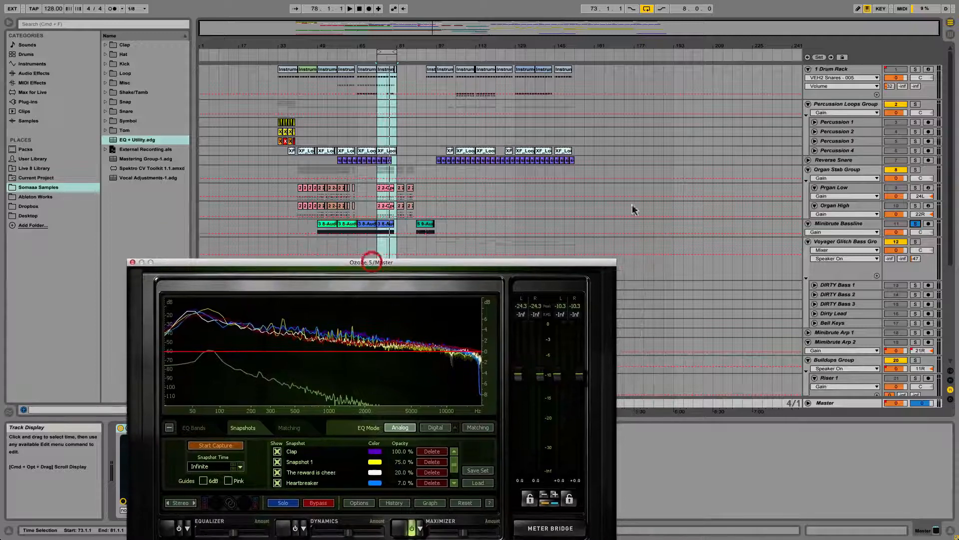
left_click(844, 223)
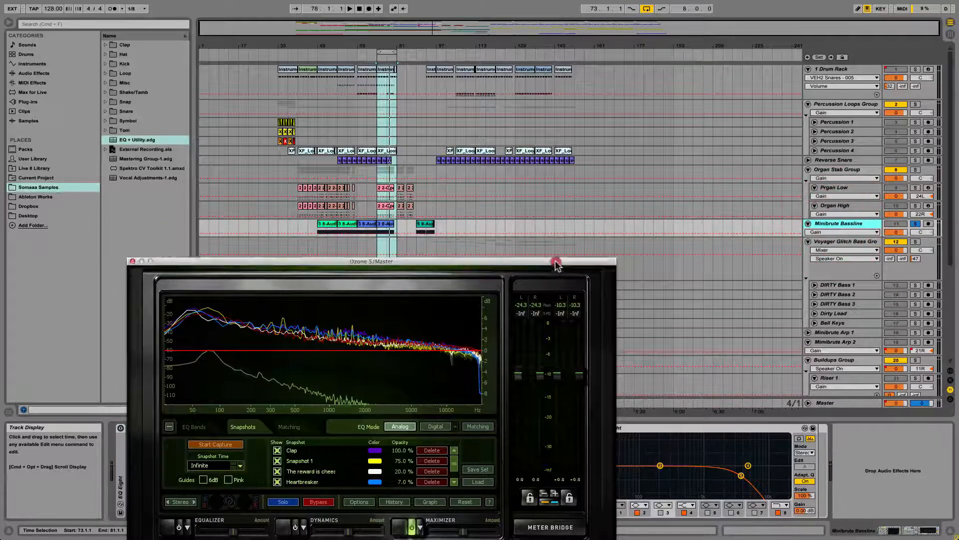
left_click_drag(556, 263, 715, 76)
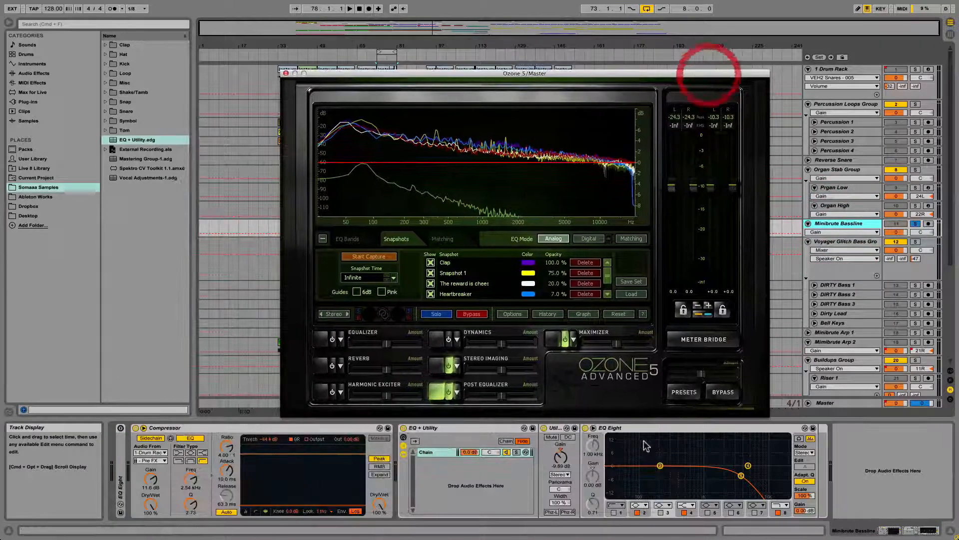
left_click(560, 459)
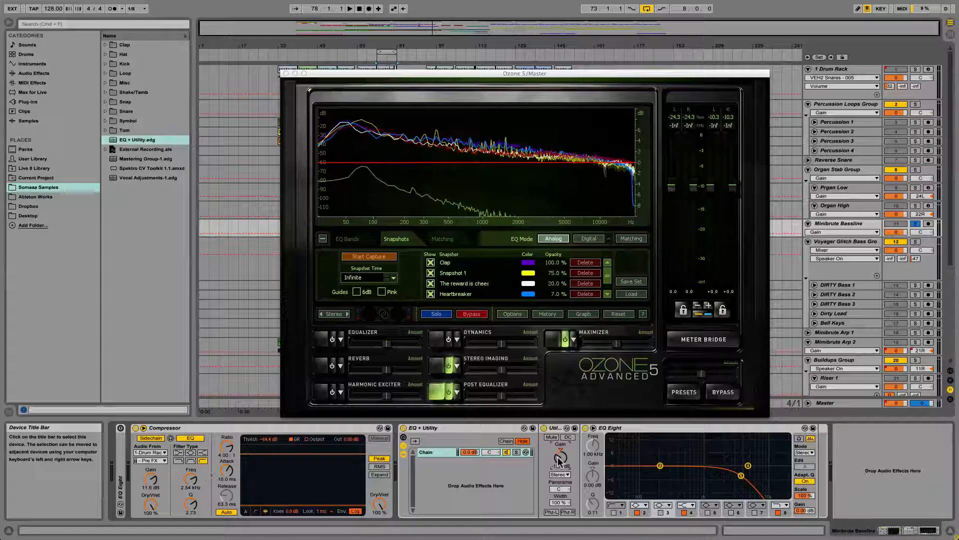
key("space")
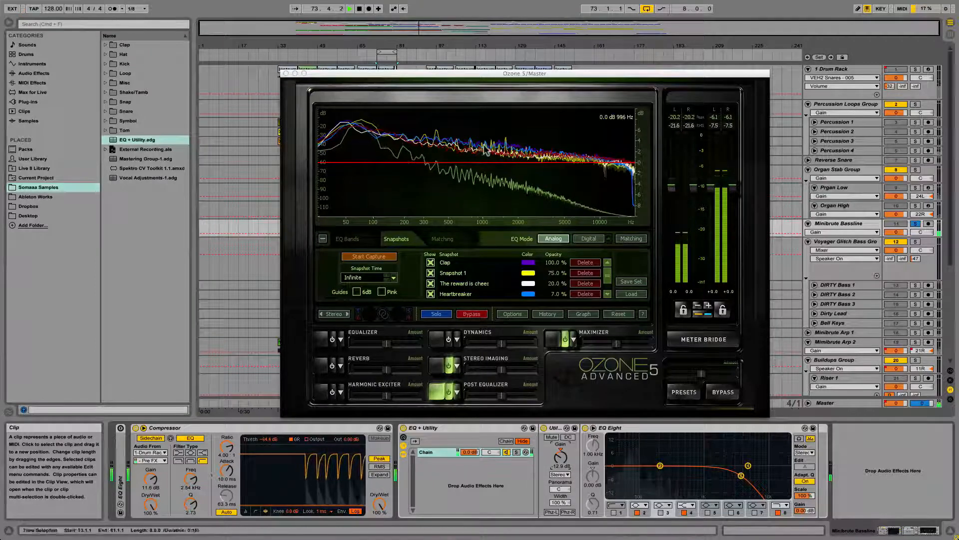
- Unsolo the Minibrute Bassline, play the full mix and hide Snapshot 1 in the Post Equalizer
left_click(915, 224)
key("space")
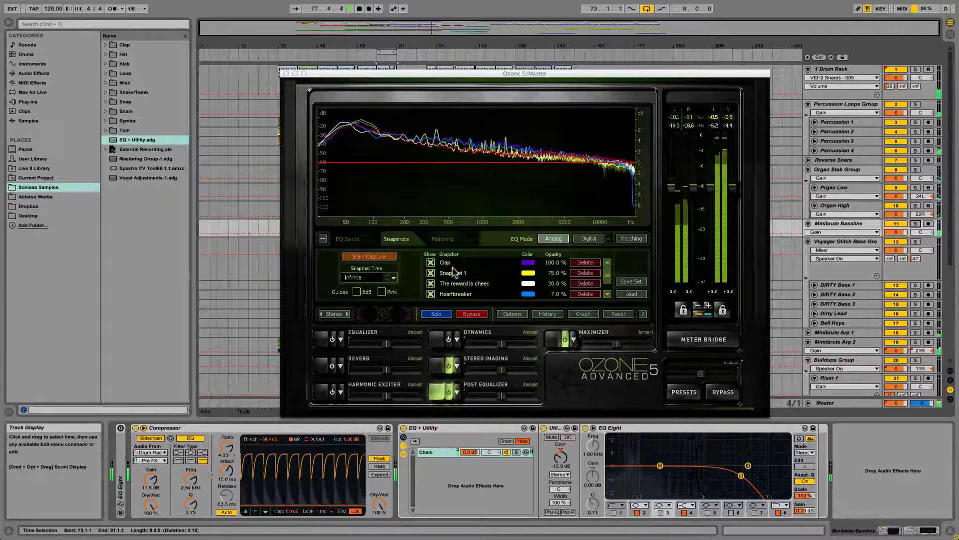
left_click(430, 274)
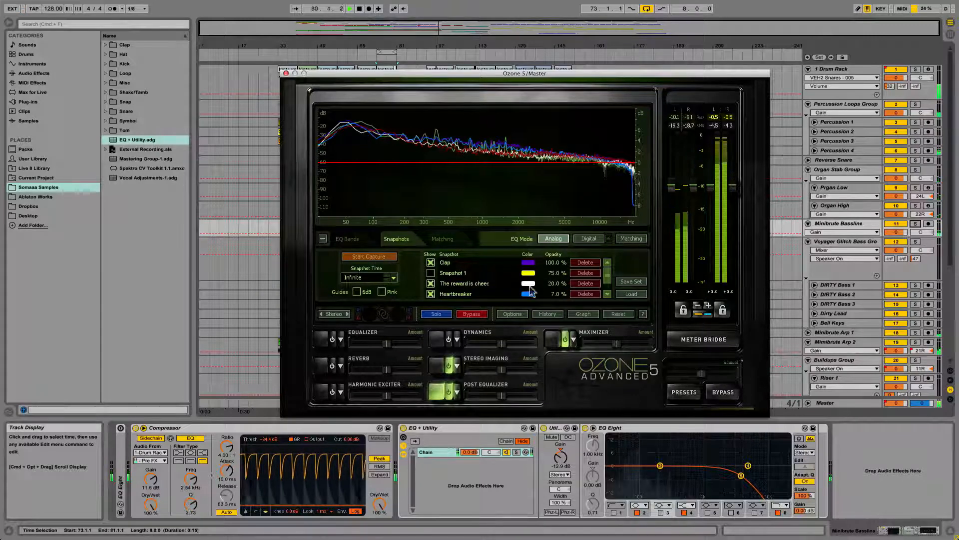
key("space")
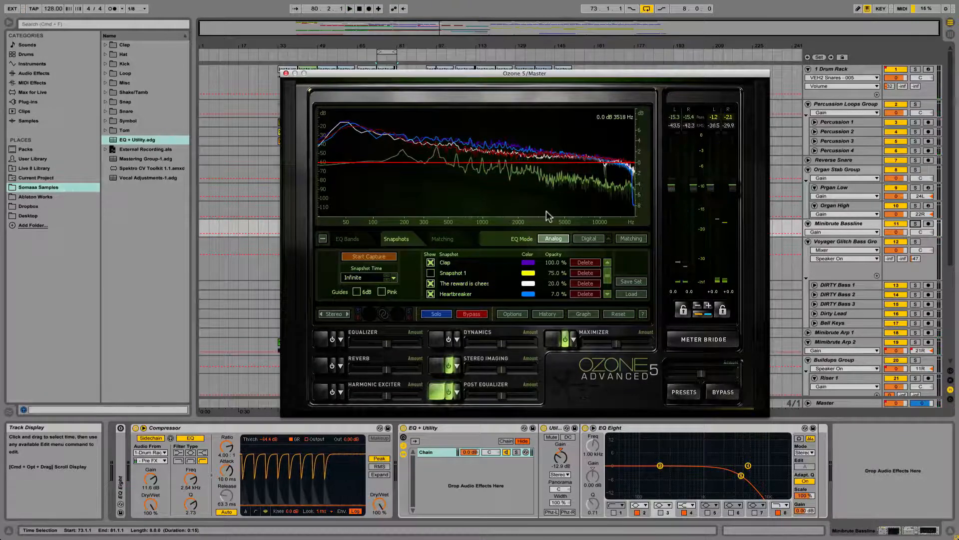
- Replay the loop to compare the full mix's spectrum with the reference snapshots, then move the Ozone 5 window clear of the arrangement
left_click_drag(376, 76, 413, 76)
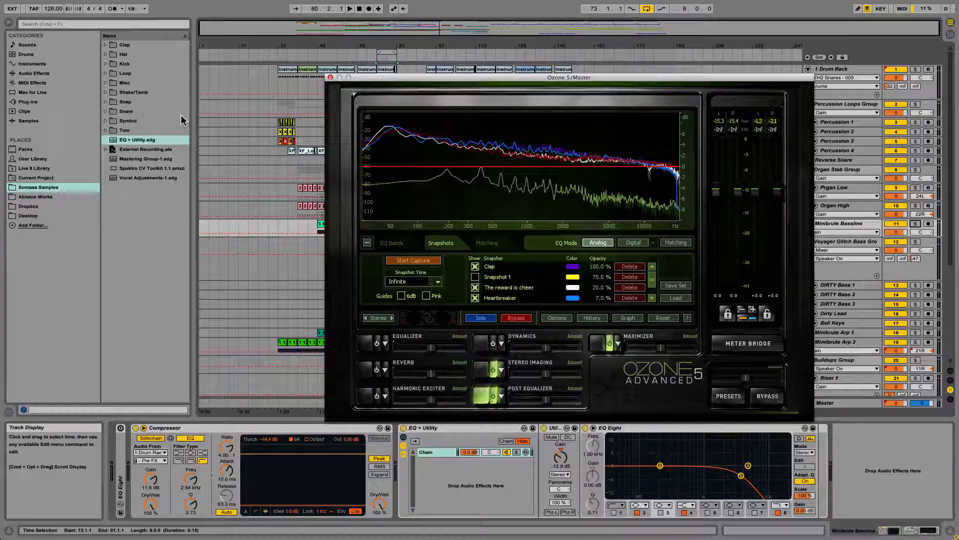
left_click_drag(358, 83, 310, 63)
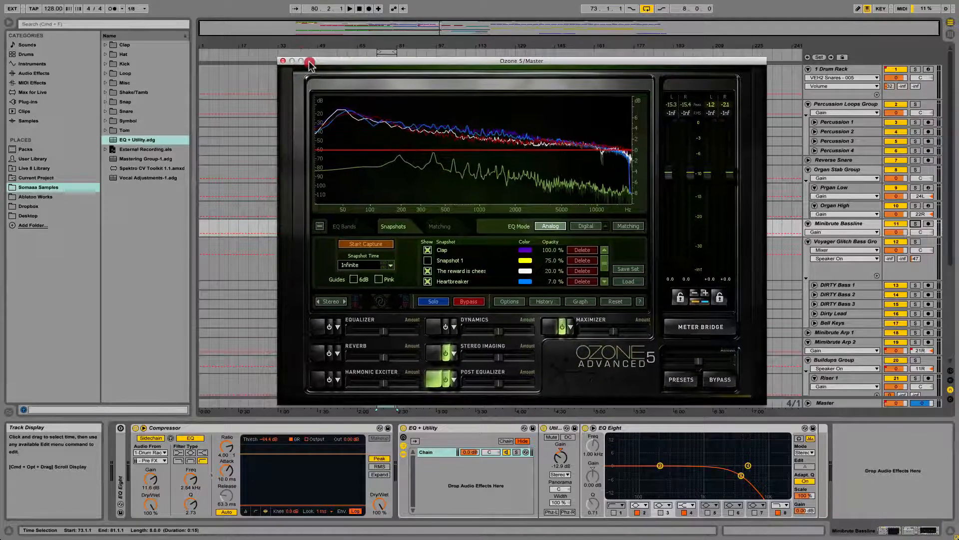
key("space")
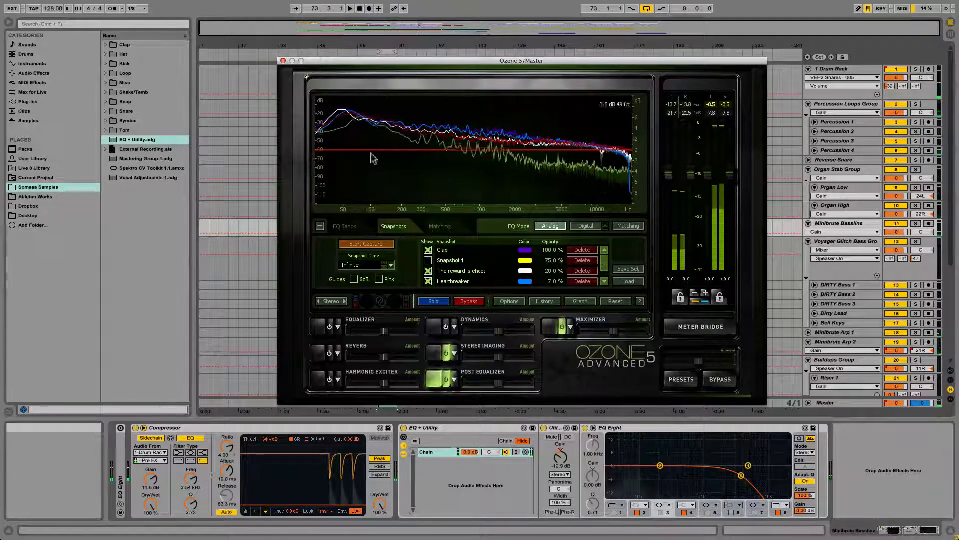
key("space")
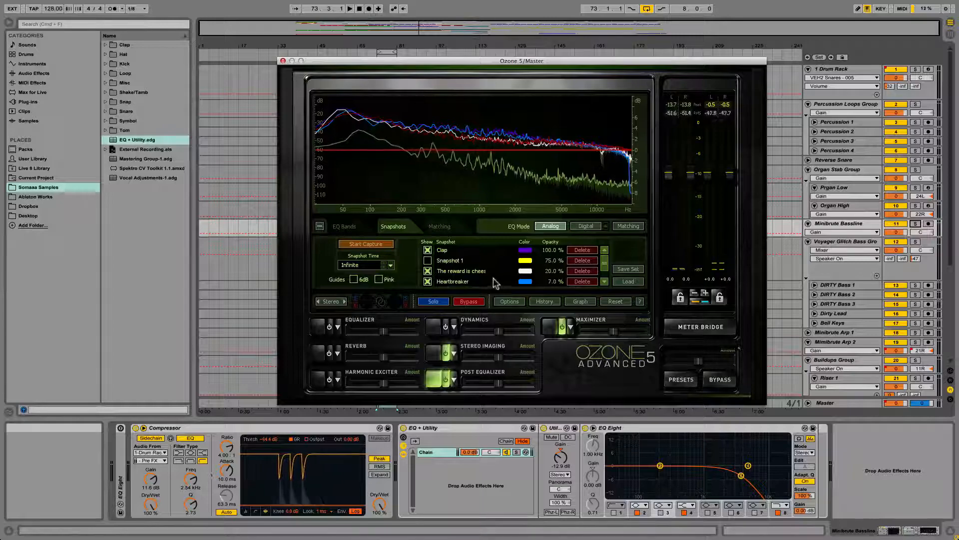
key("space")
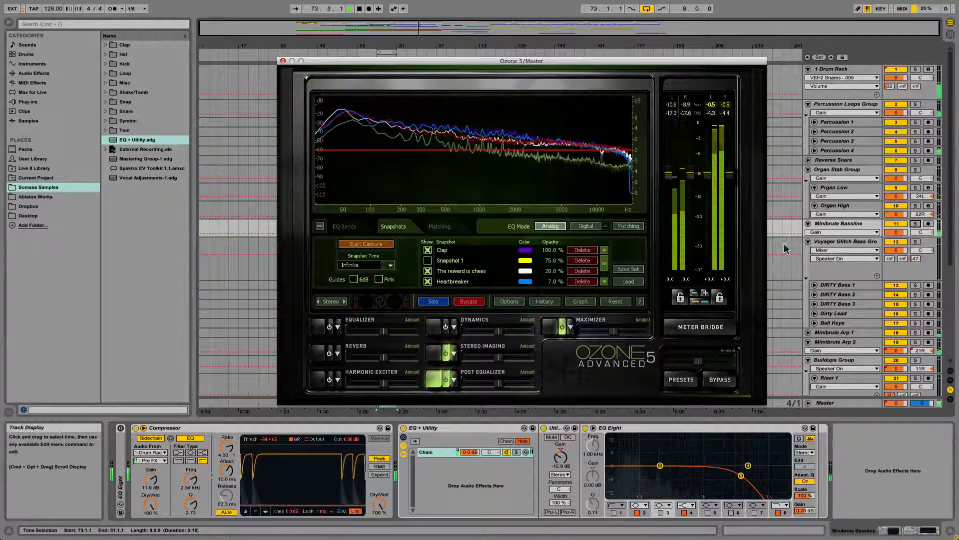
left_click_drag(534, 65, 790, 66)
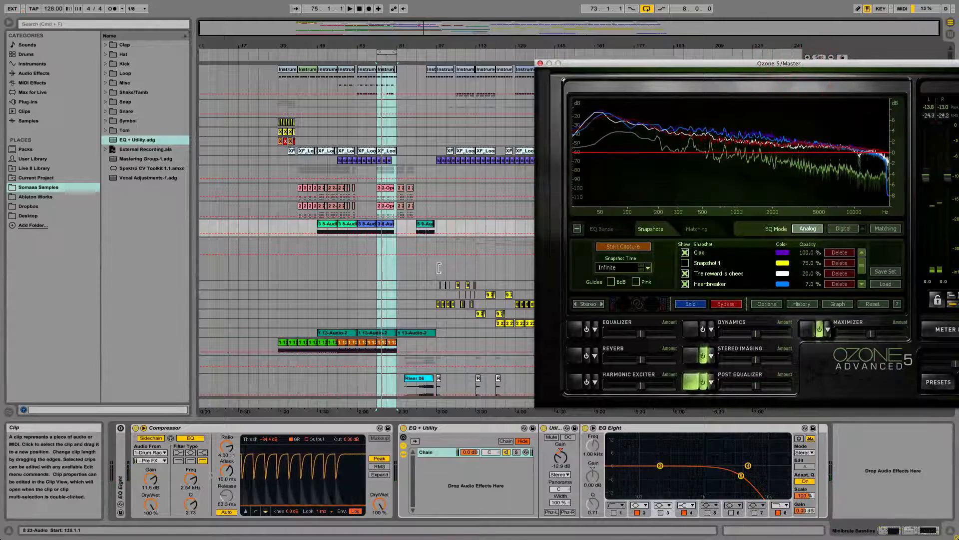
- Set the playback start at bar 97 on the Voyager Glitch Bass Group and close the Ozone 5 window
left_click(432, 262)
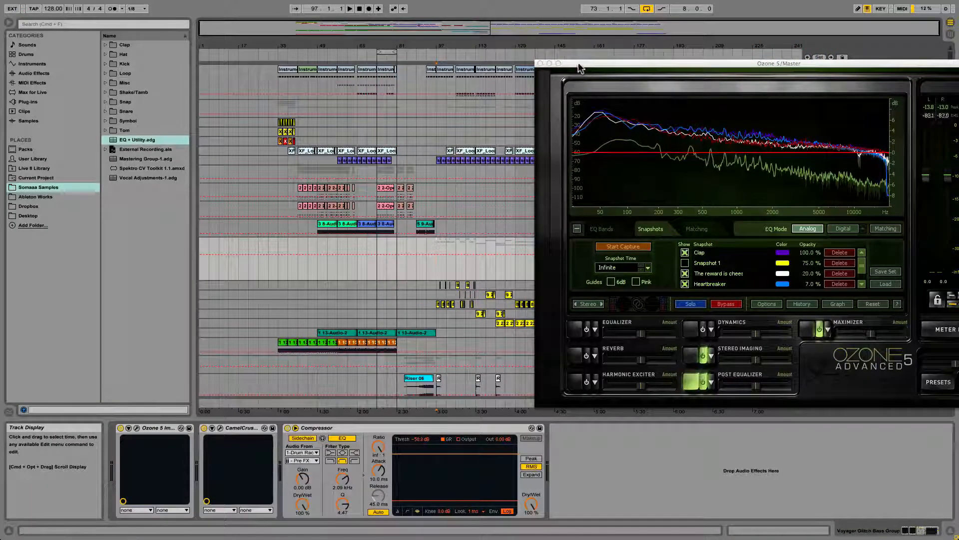
left_click_drag(578, 62, 382, 83)
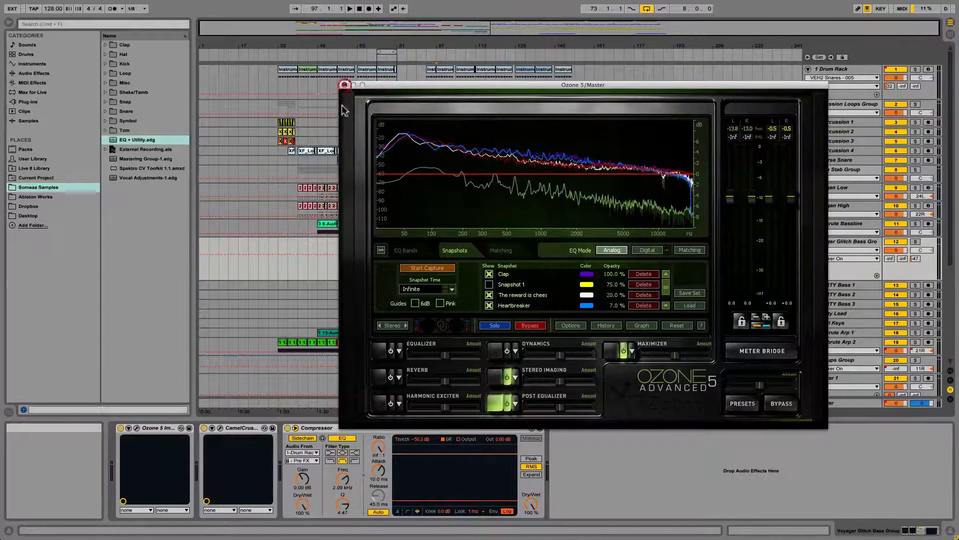
left_click(344, 84)
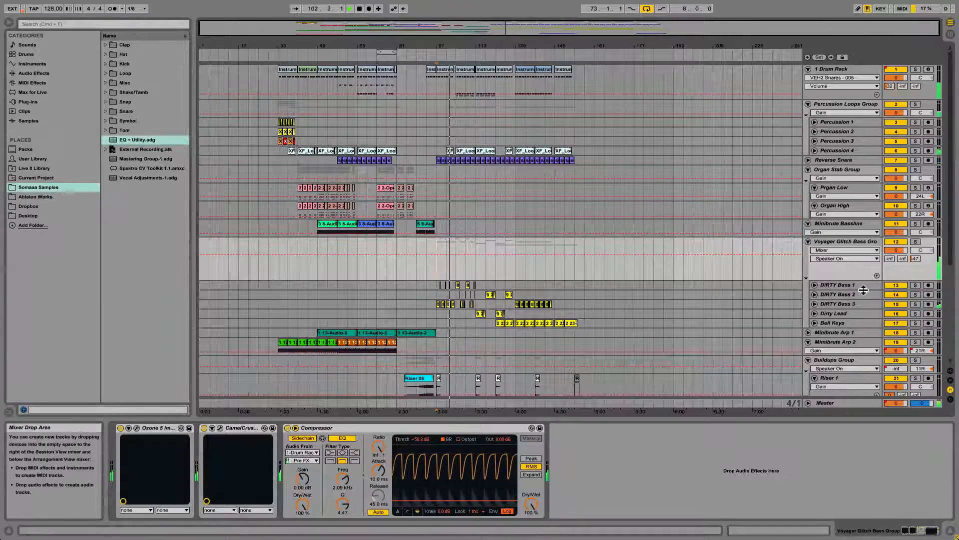
- Add the EQ + Utility rack to the Voyager Glitch Bass Group with its EQ Eight off and the Utility gain at -1.00 dB
left_click(839, 242)
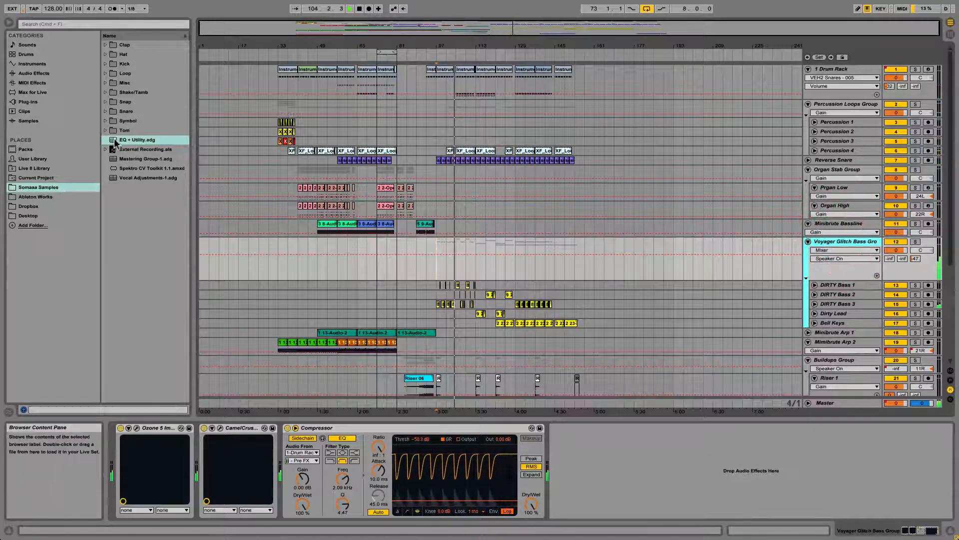
left_click_drag(115, 143, 604, 452)
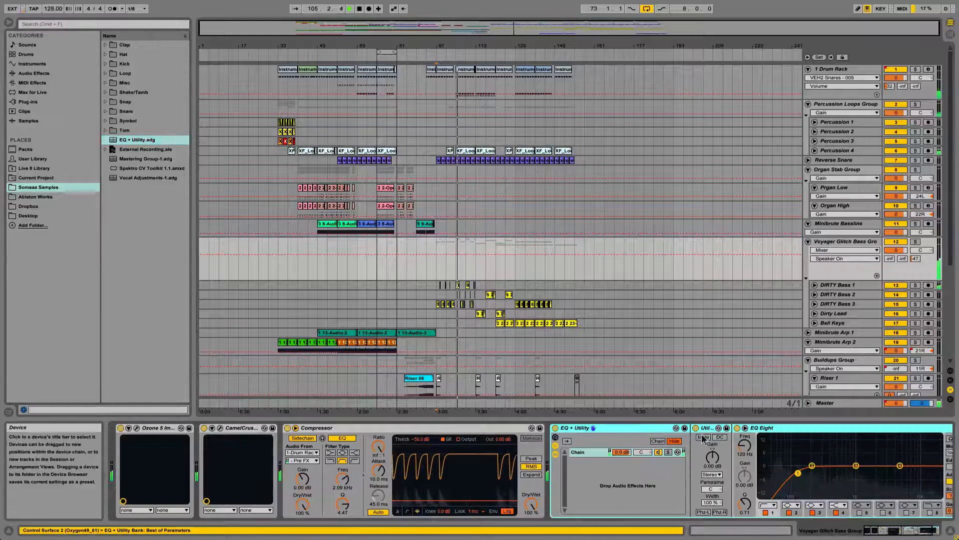
left_click(737, 428)
left_click(716, 456)
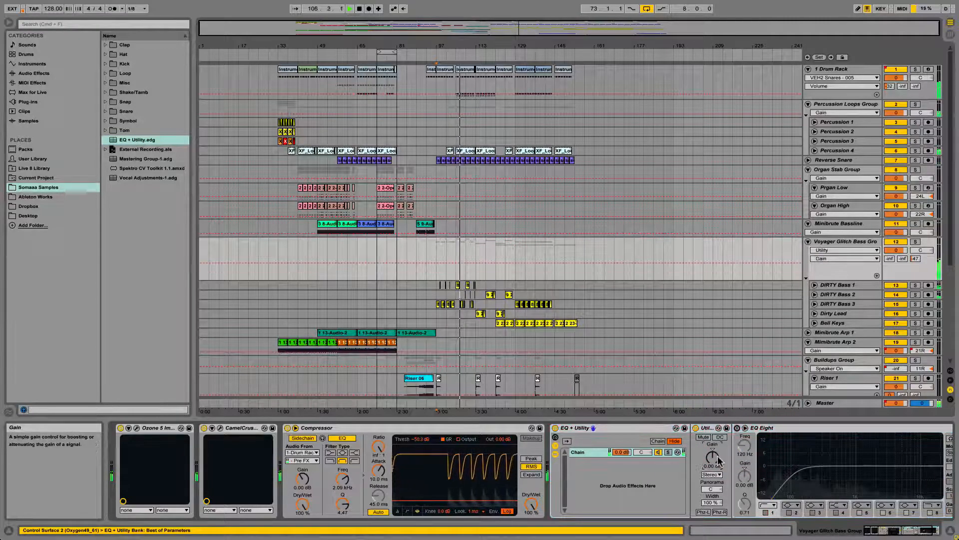
left_click_drag(717, 457, 717, 460)
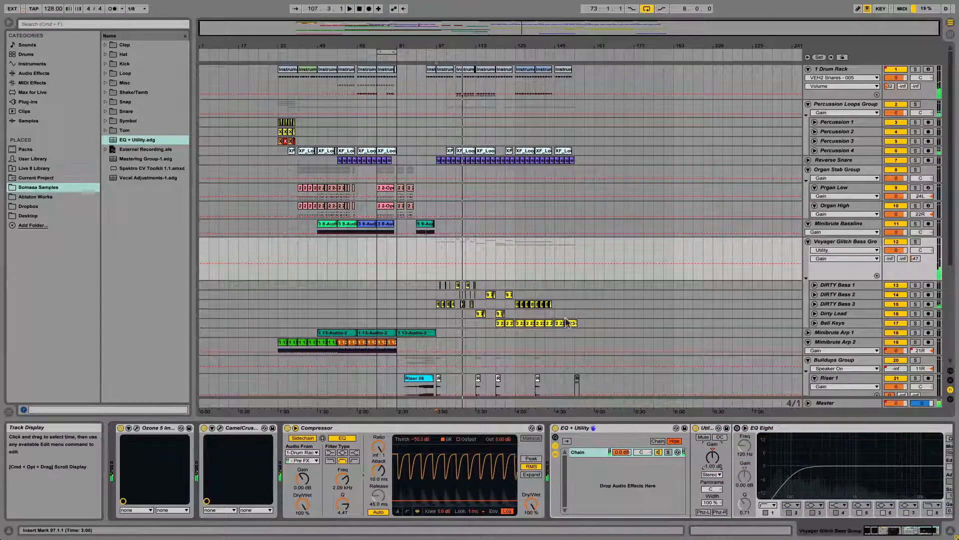
- Reopen Ozone 5 on the Master track and play from bar 97 to compare the second section's spectrum with the snapshots
key("space")
key("space")
left_click(835, 403)
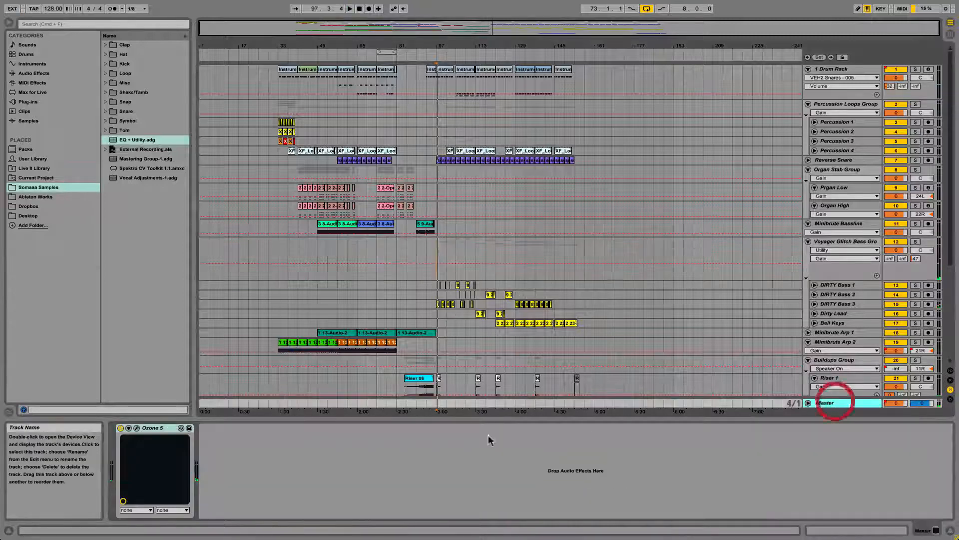
left_click(136, 427)
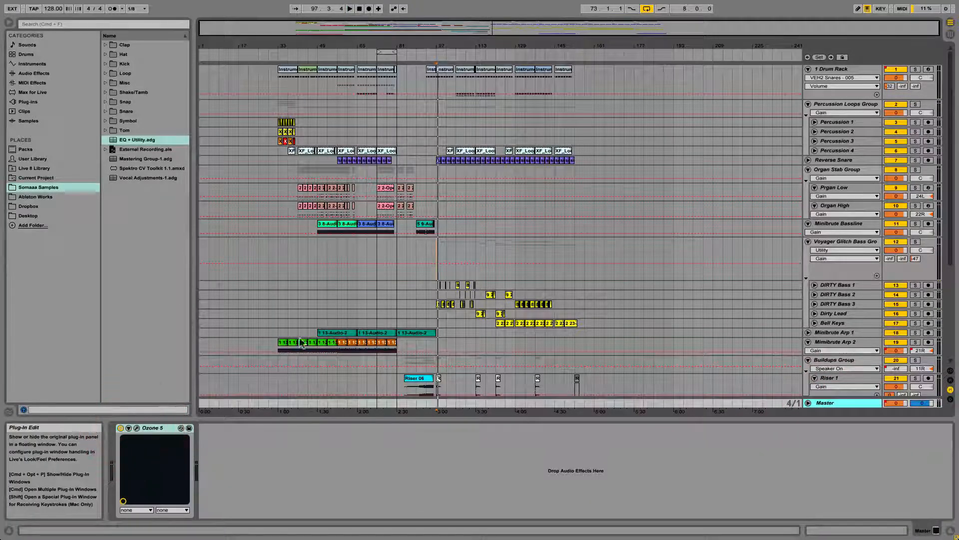
key("space")
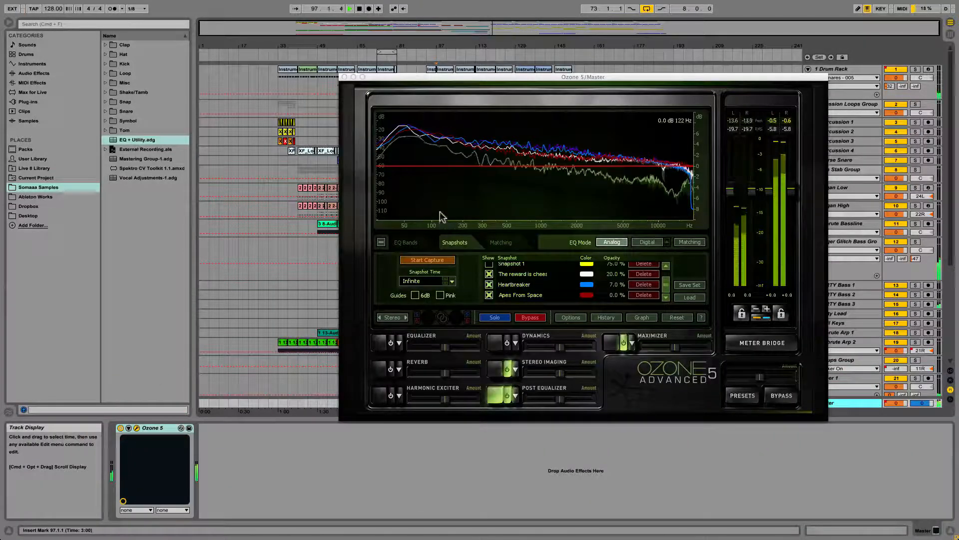
left_click(515, 156)
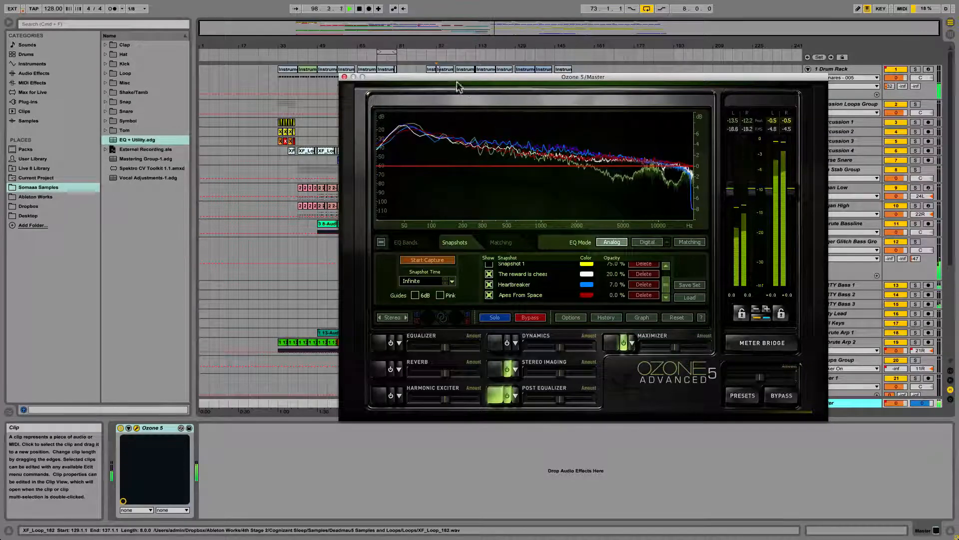
left_click_drag(459, 86, 334, 82)
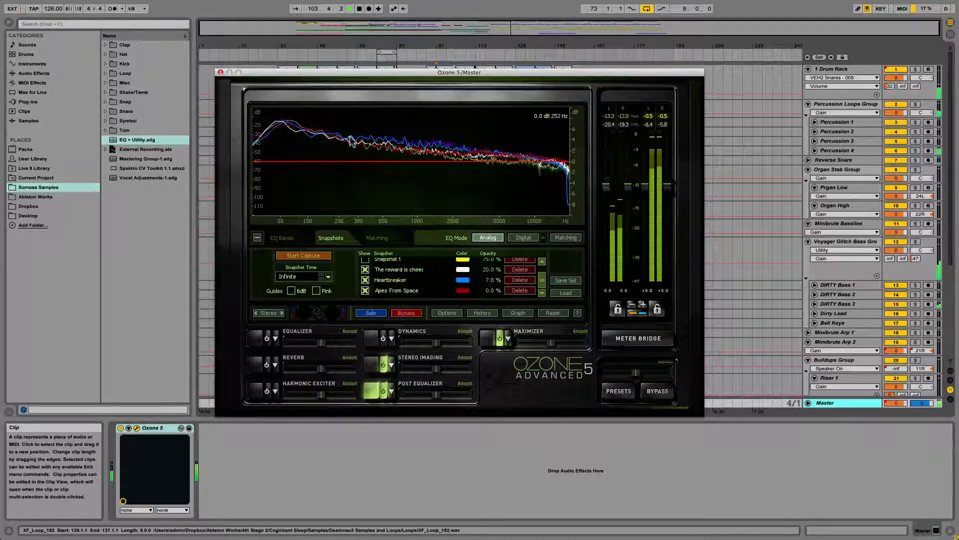
- Move the Ozone 5 window clear of the arrangement, keep comparing the playing section with the snapshots, and close the window
left_click(404, 74)
left_click_drag(405, 74, 668, 86)
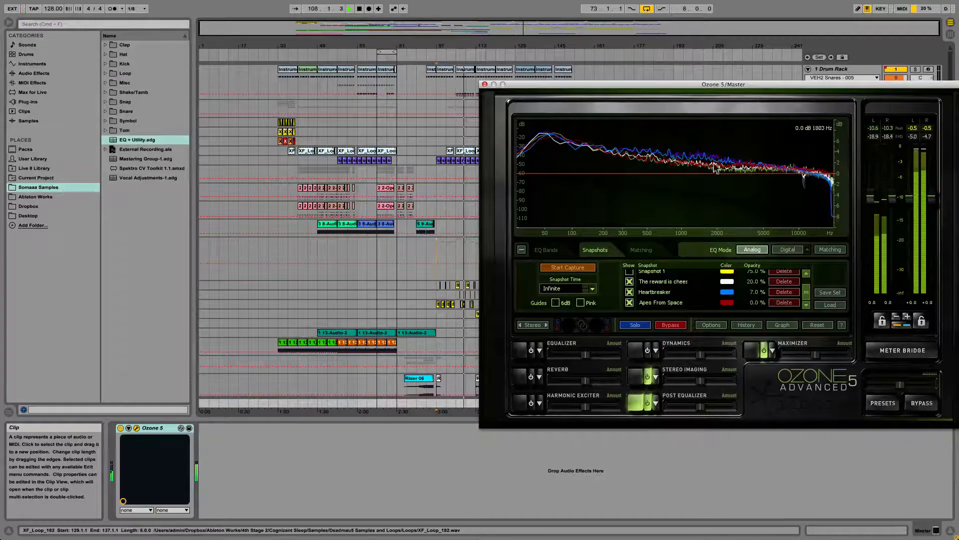
key("space")
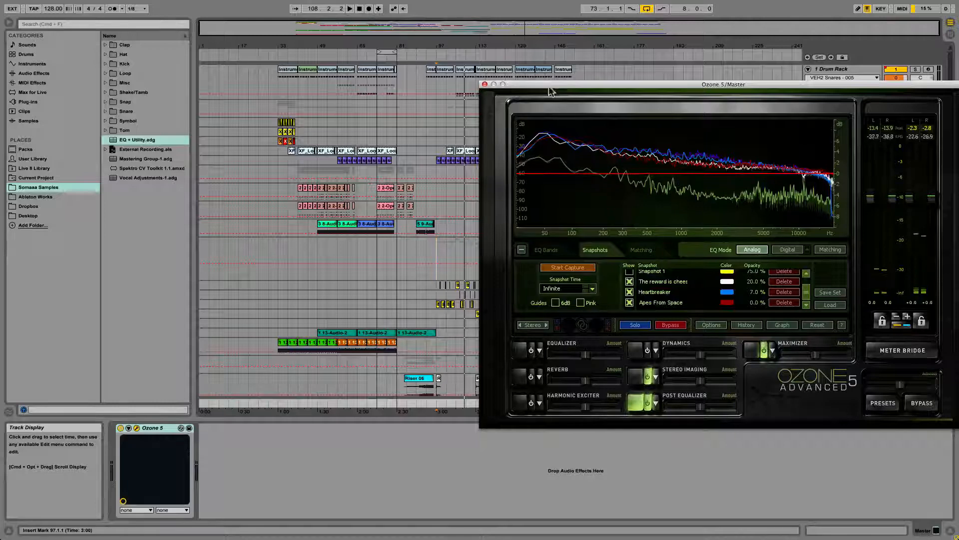
left_click_drag(547, 84, 589, 70)
key("space")
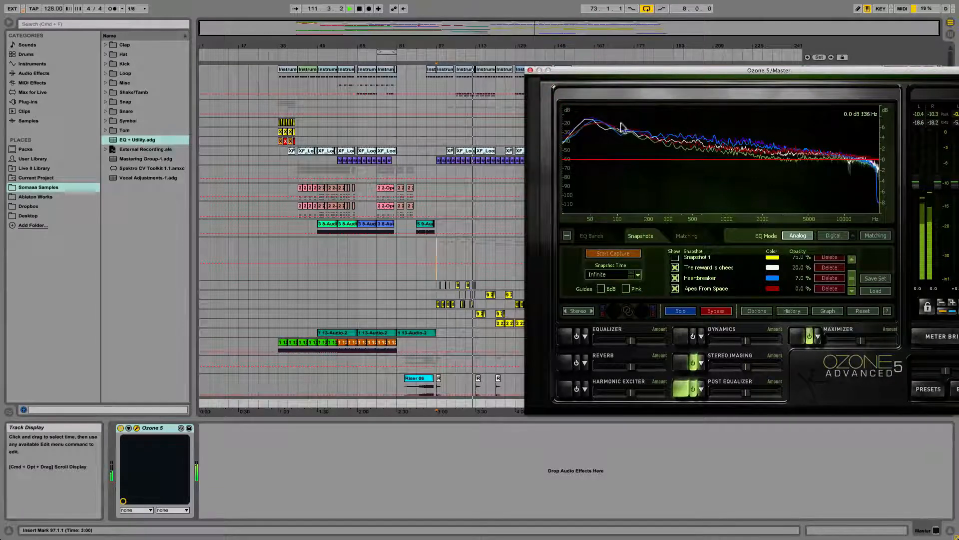
left_click(634, 133)
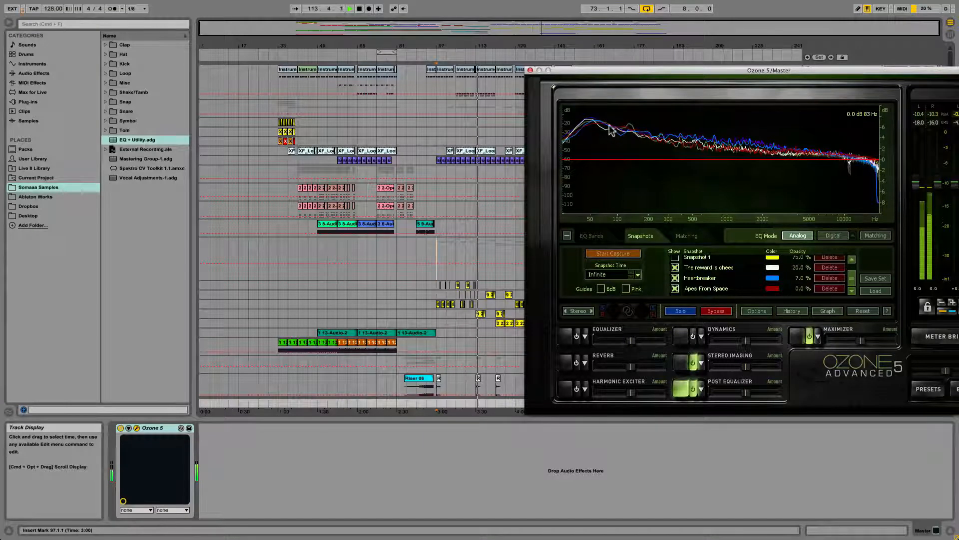
left_click(531, 69)
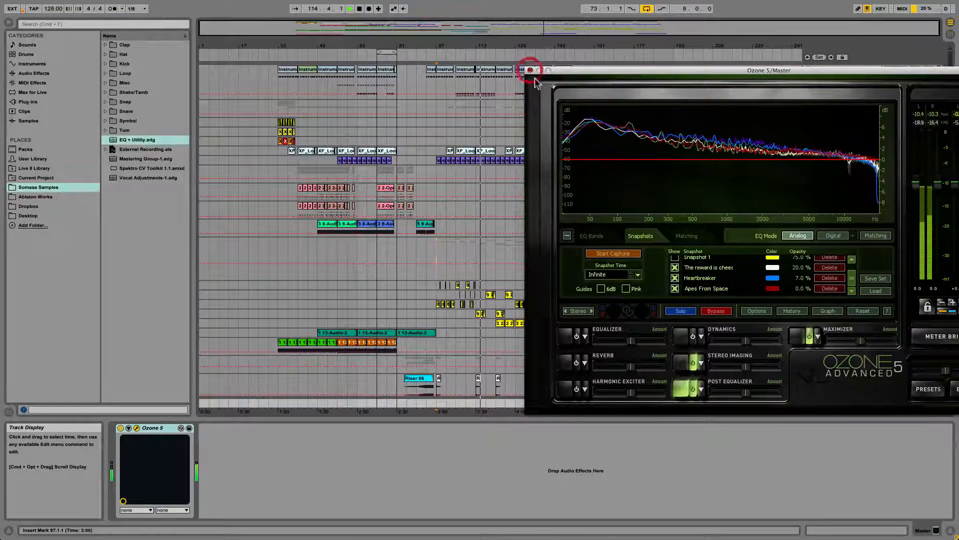
- Add the EQ + Utility rack to the Dirty Lead track, switch off its EQ Eight and adjust the Utility gain
left_click(839, 312)
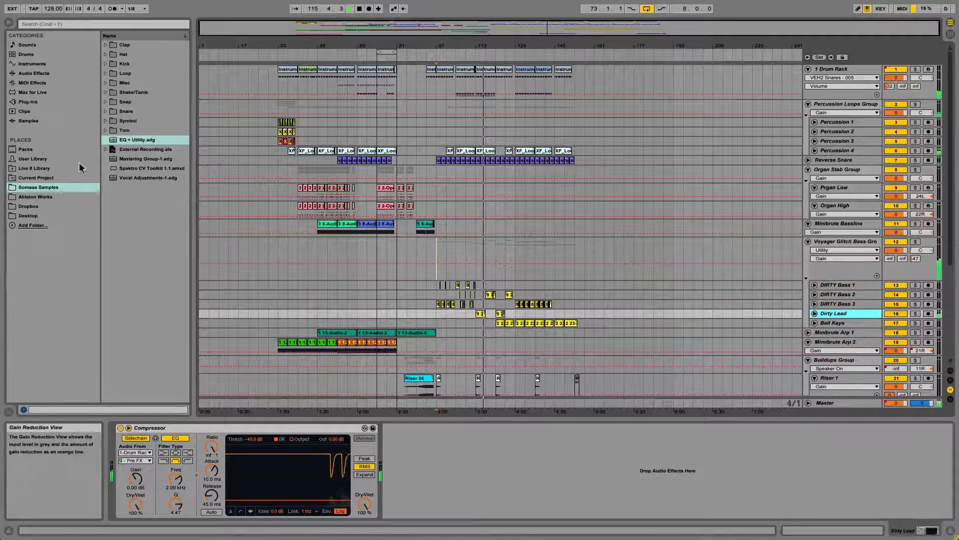
left_click(434, 463)
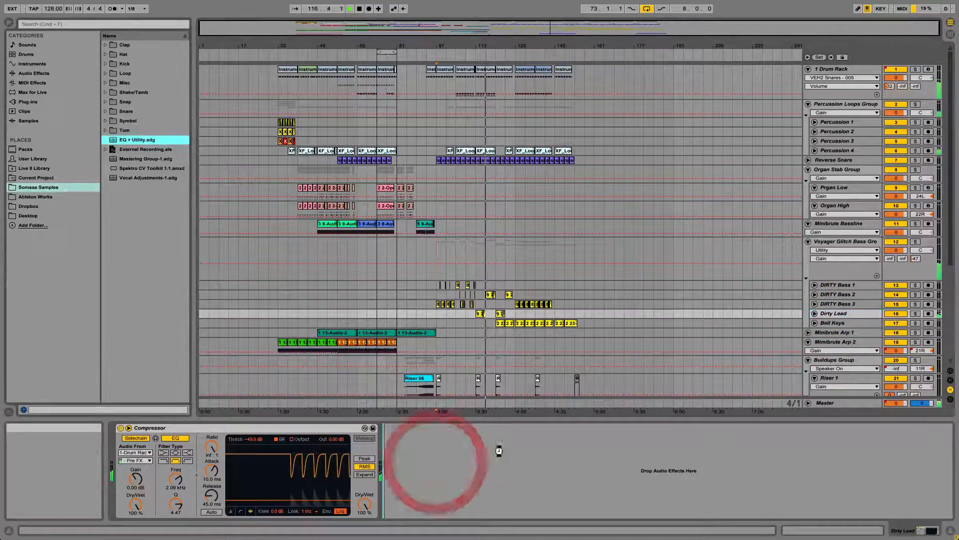
key("Return")
left_click(569, 429)
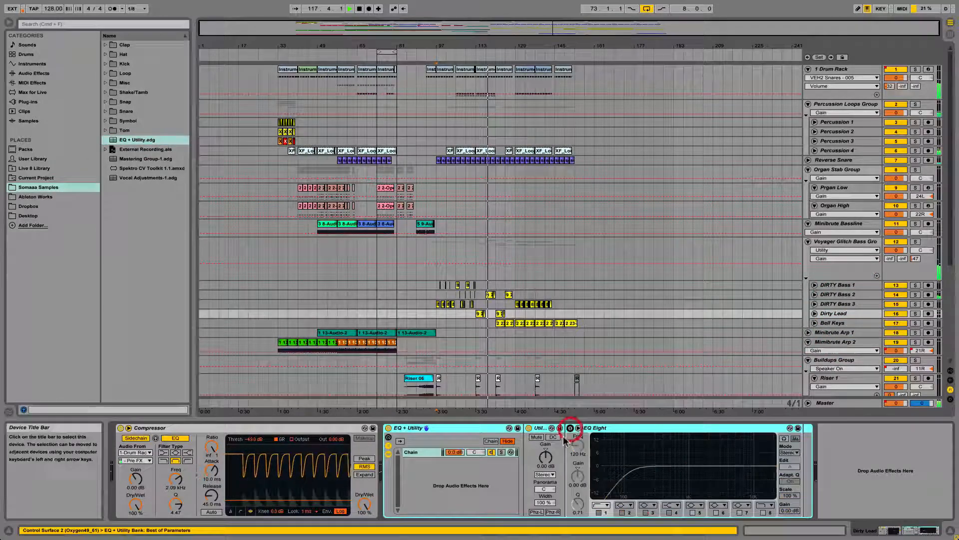
left_click(542, 457)
left_click_drag(542, 458, 542, 462)
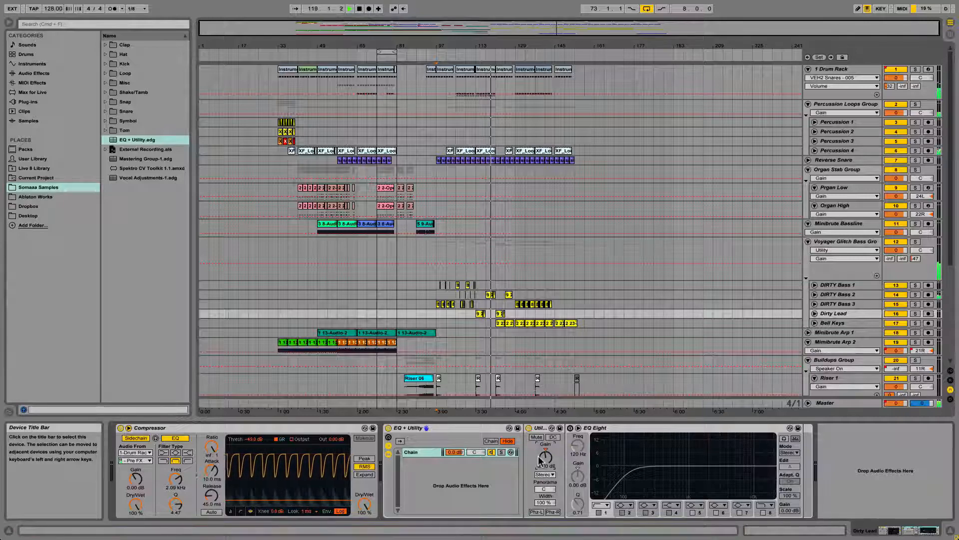
- Add the EQ + Utility rack to the Bell Keys track and solo the track briefly to hear it alone
left_click(832, 323)
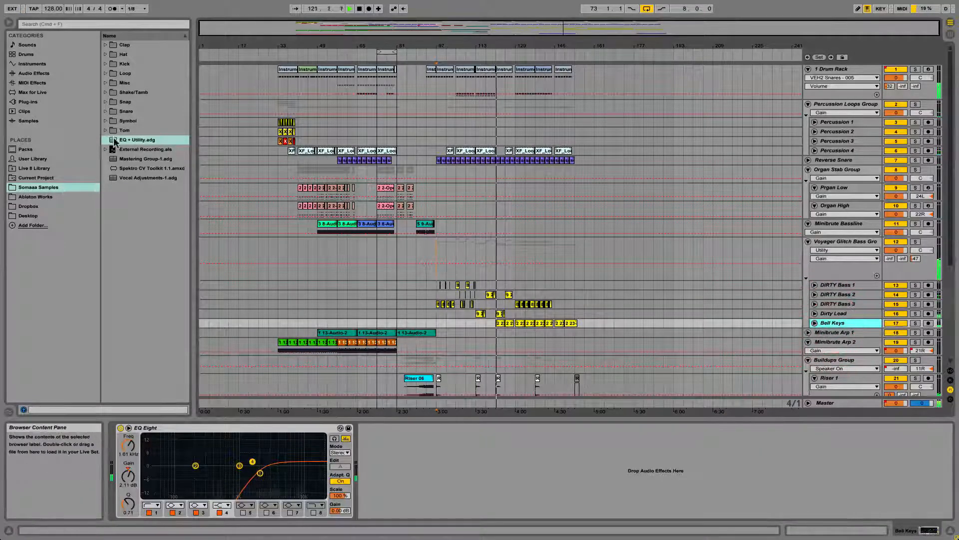
left_click_drag(131, 140, 448, 471)
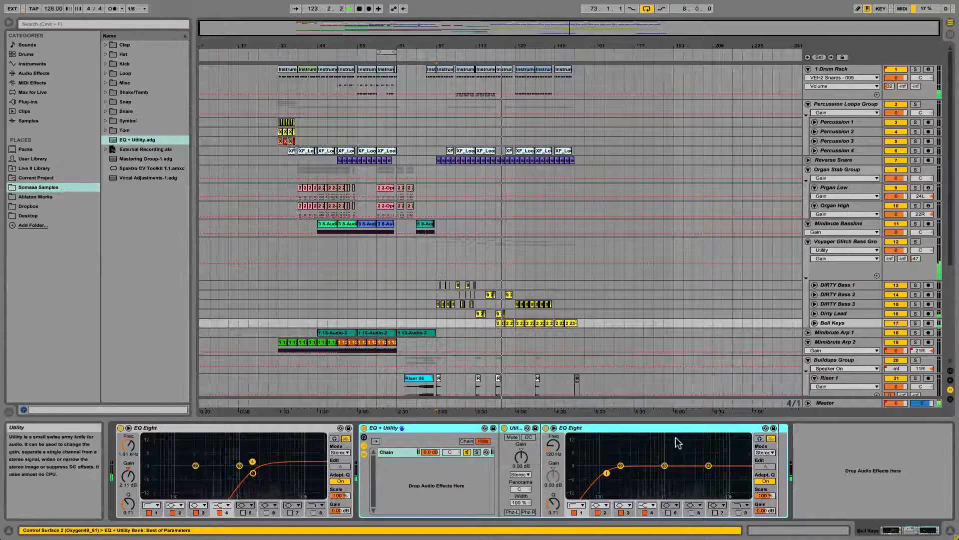
left_click(917, 323)
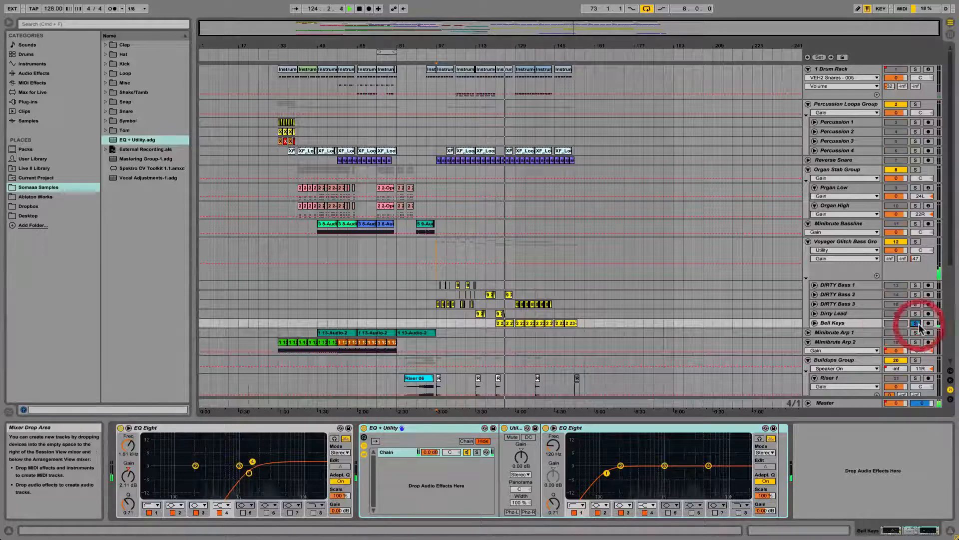
left_click(917, 324)
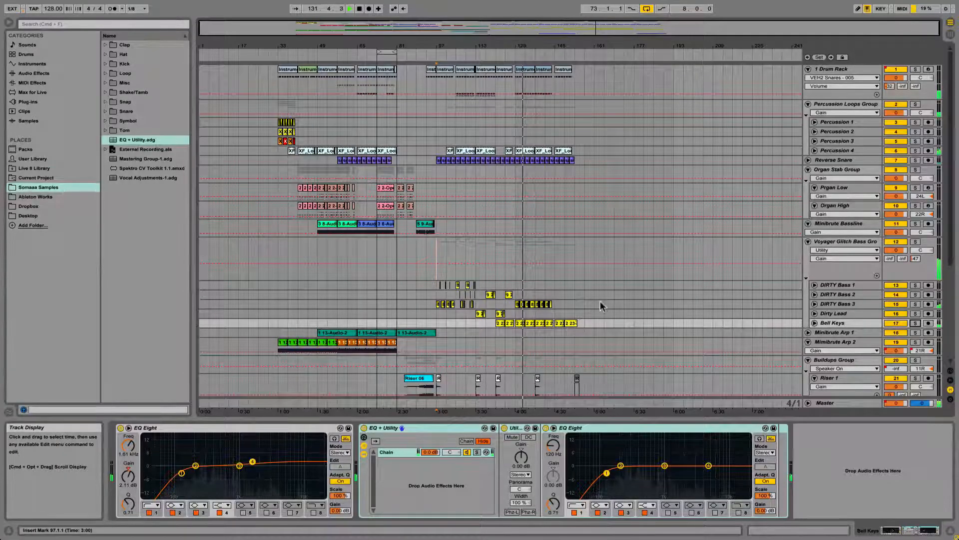
- Look over the riser tracks, then briefly play the arrangement from the Percussion 4 clip at bar 49
scroll(591, 295, "down", 5)
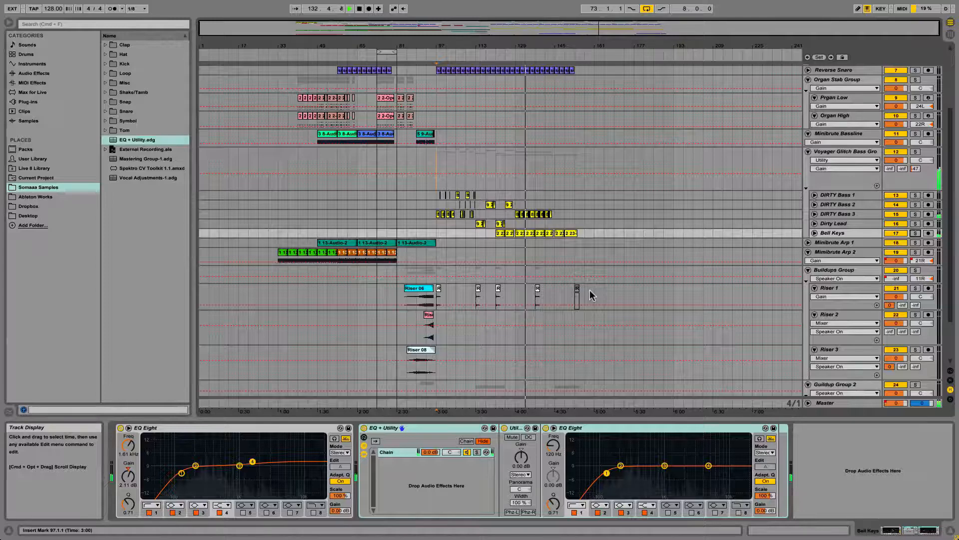
scroll(590, 294, "down", 1)
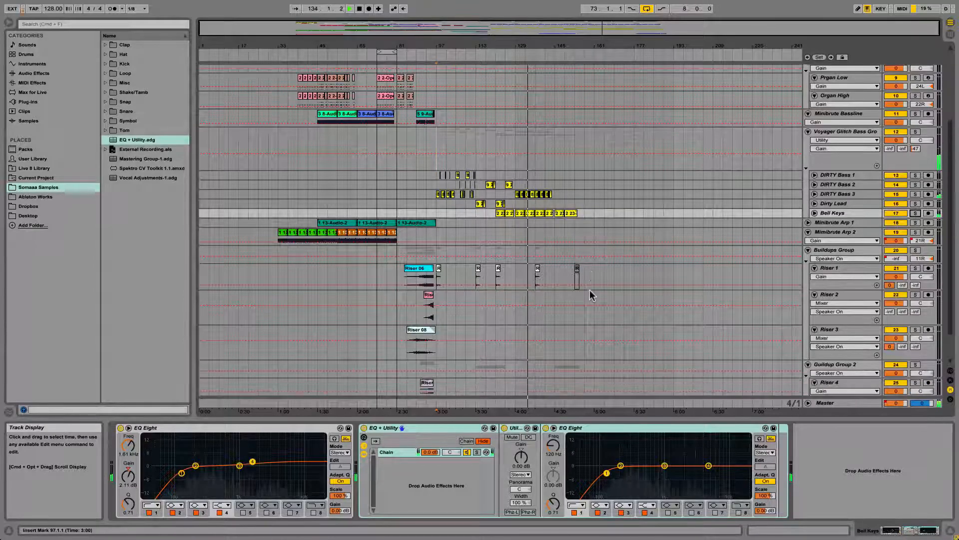
scroll(709, 290, "up", 3)
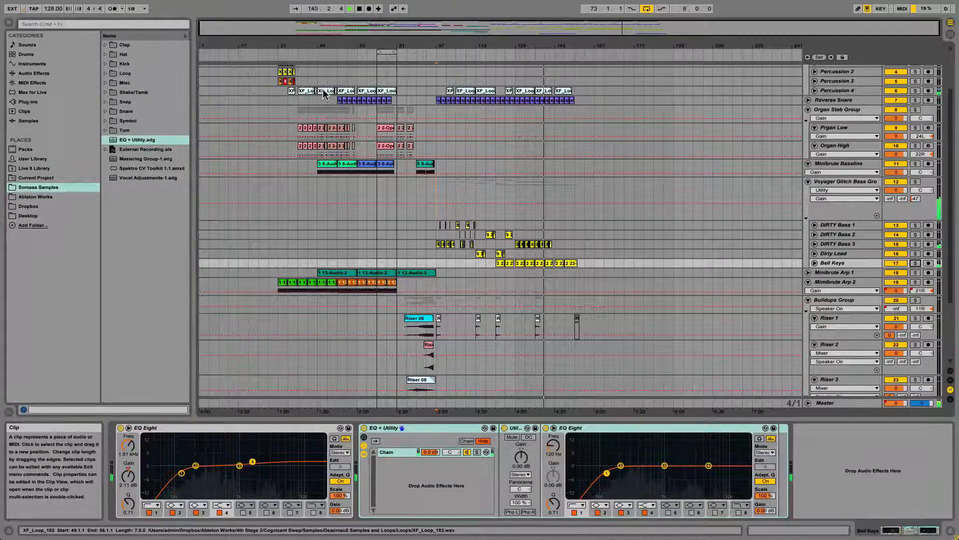
key("space")
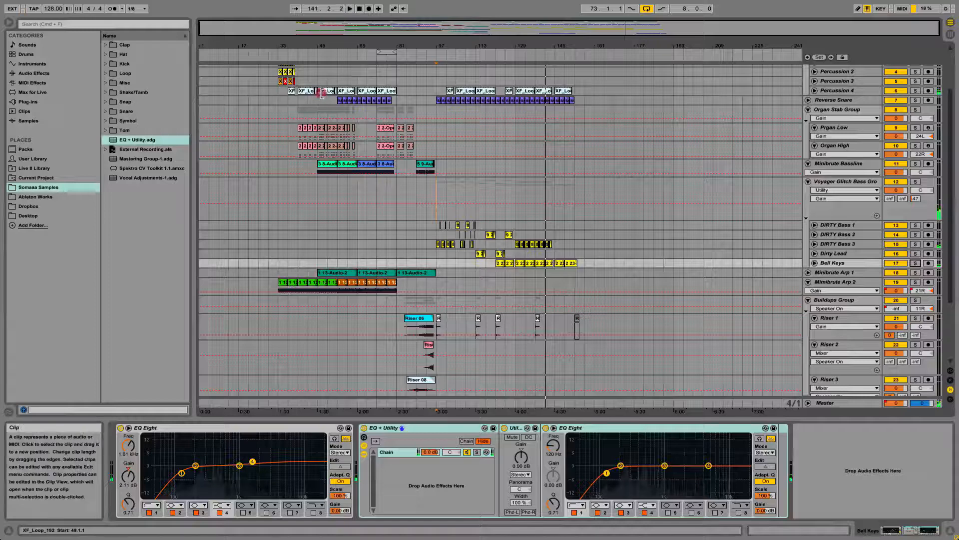
left_click(323, 92)
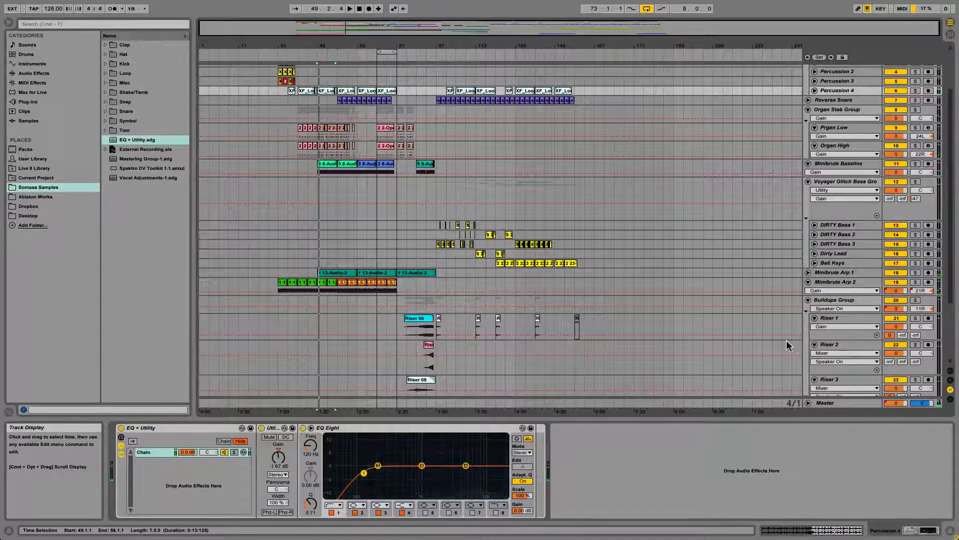
key("space")
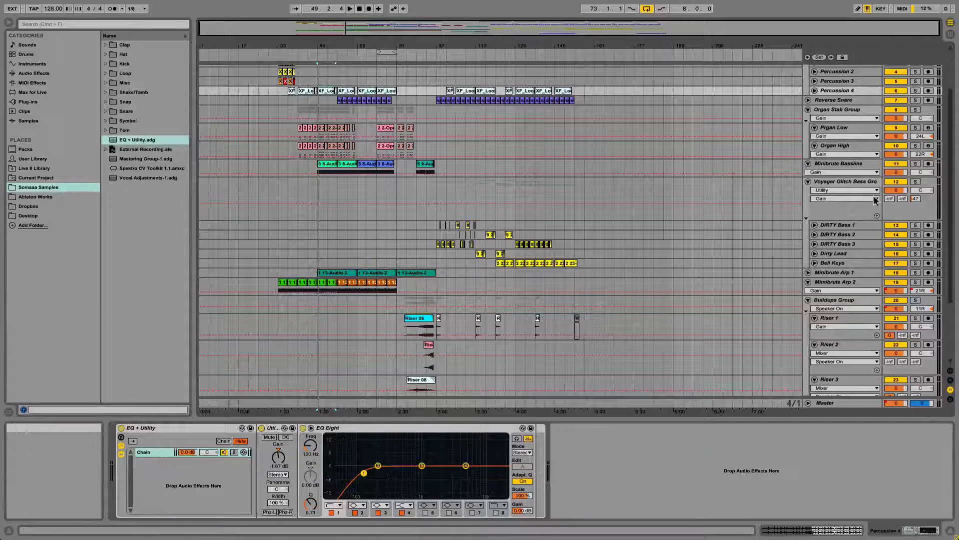
- Review the device chains of the Voyager Glitch Bass Group, Bell Keys, Buildups Group and Master tracks
left_click(845, 181)
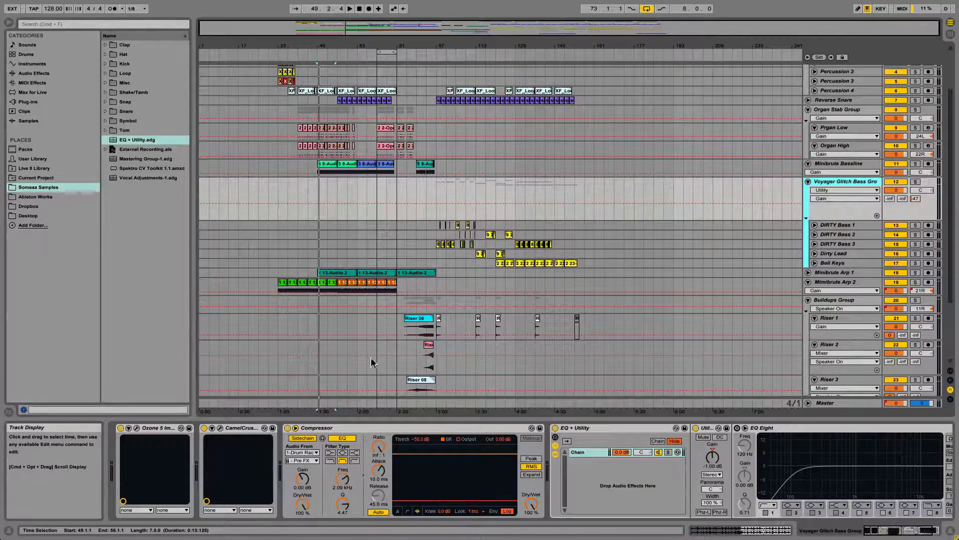
left_click(844, 234)
left_click(839, 263)
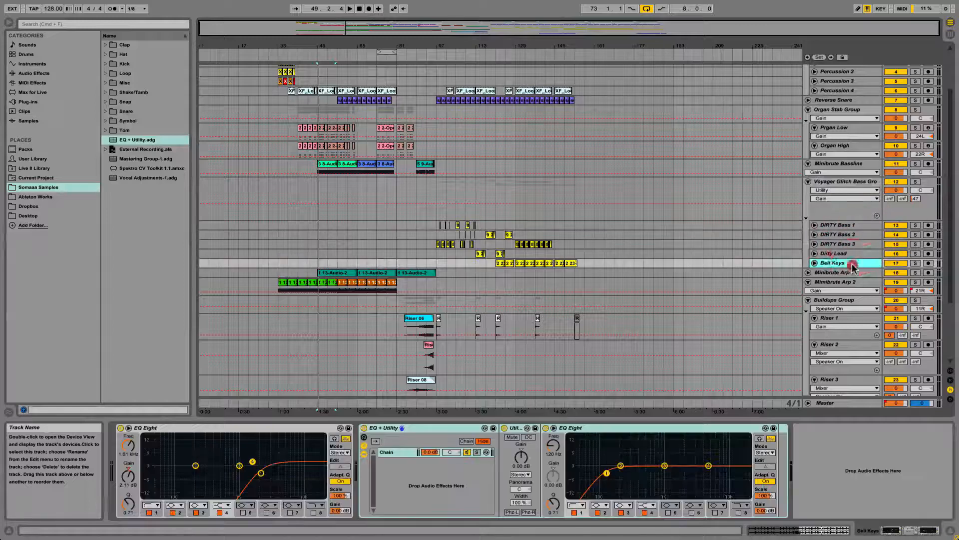
left_click(863, 303)
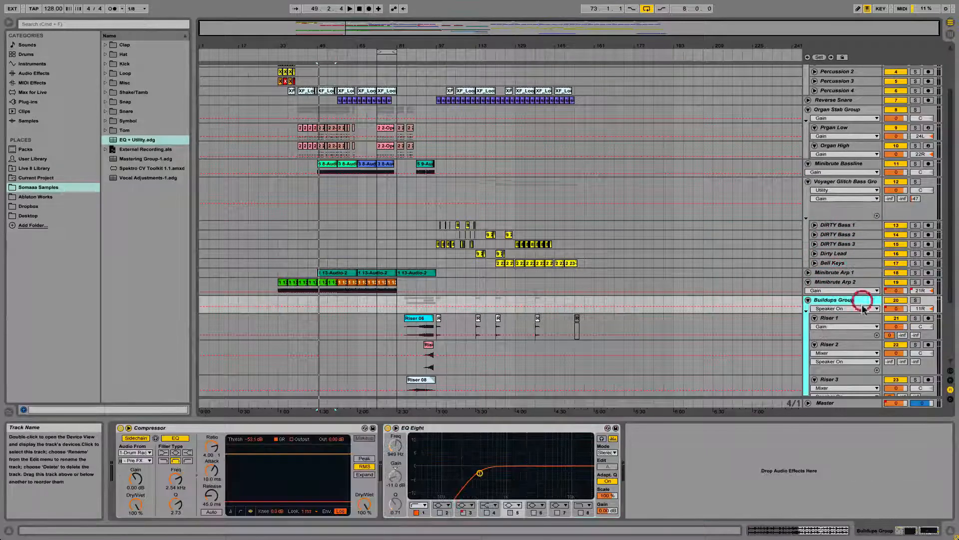
left_click(856, 318)
left_click(820, 403)
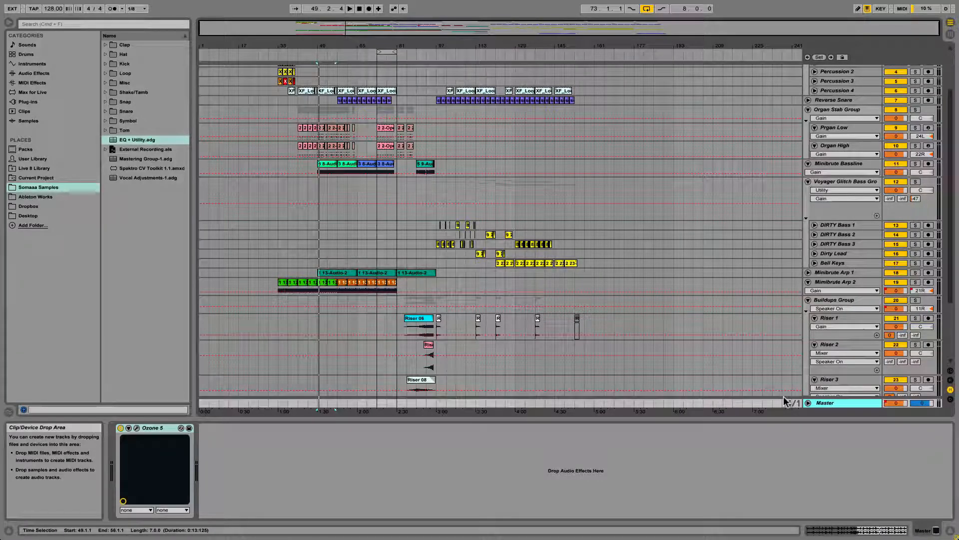
- Open the Cognizant Sleep.als set without saving changes to the mastering demo, and hide the browser
key("super+o")
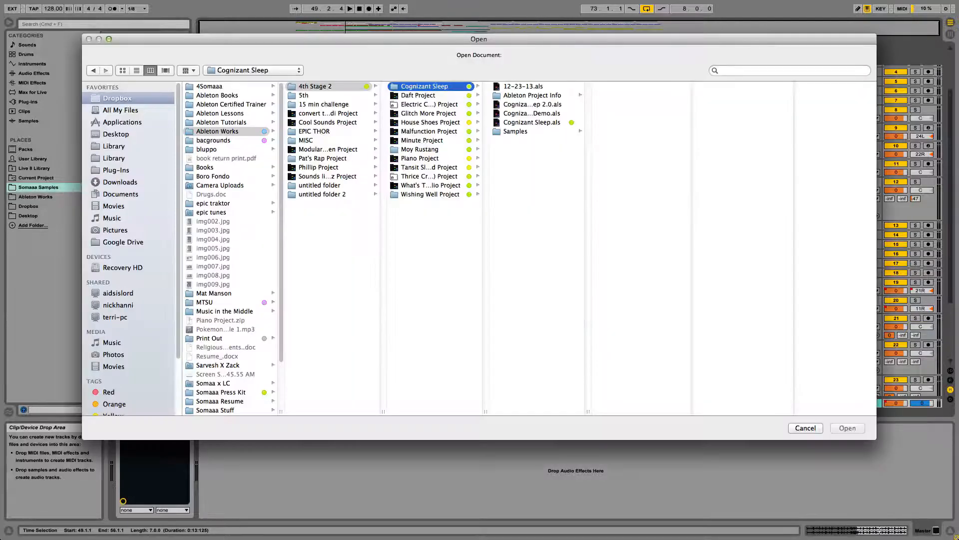
left_click(528, 121)
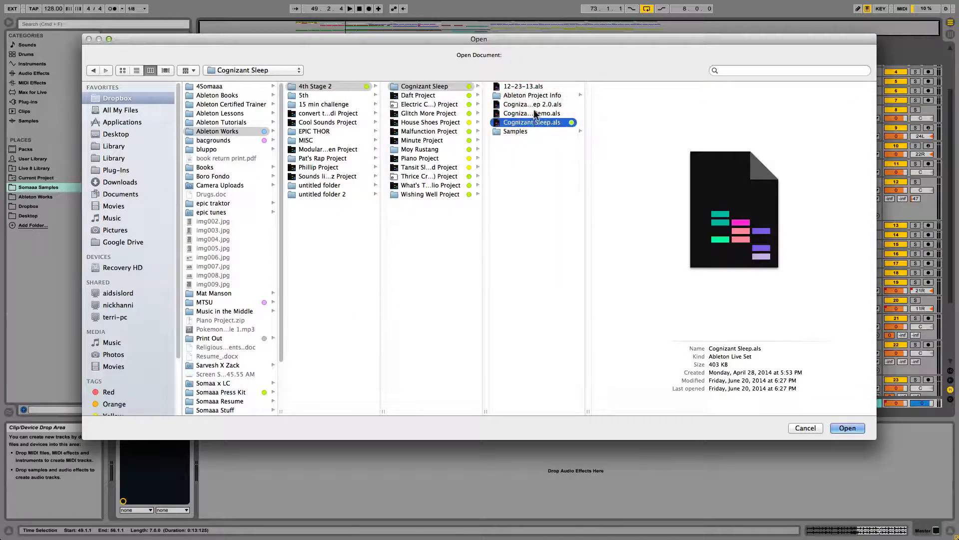
left_click(842, 429)
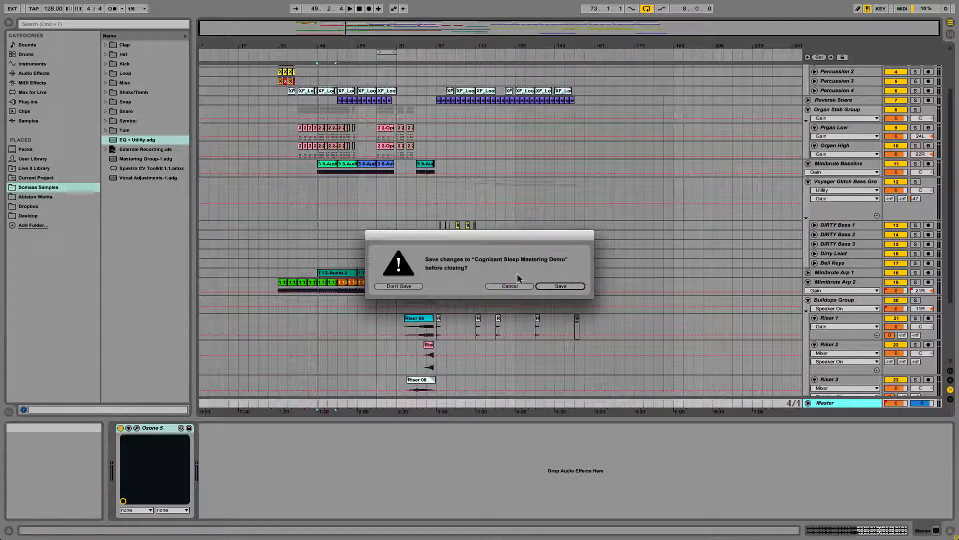
left_click(400, 286)
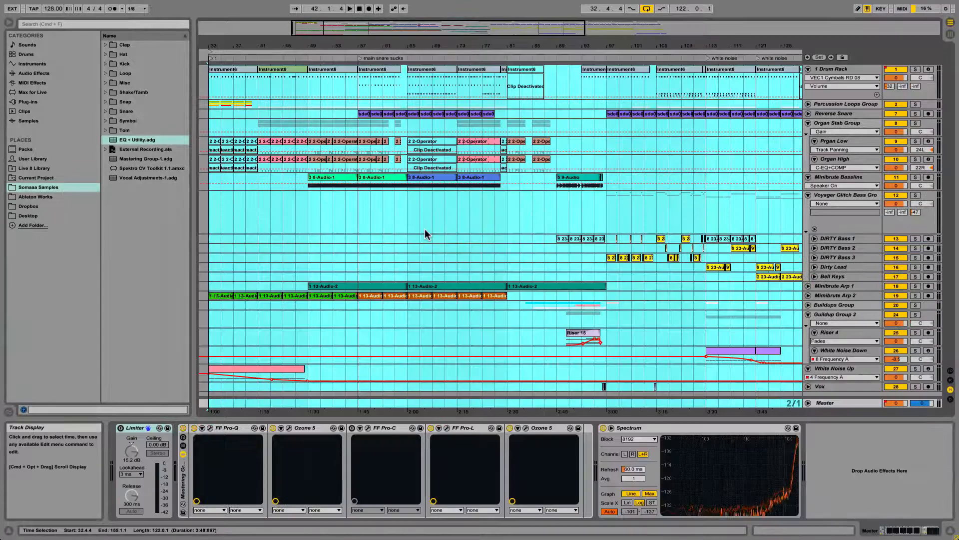
left_click(8, 24)
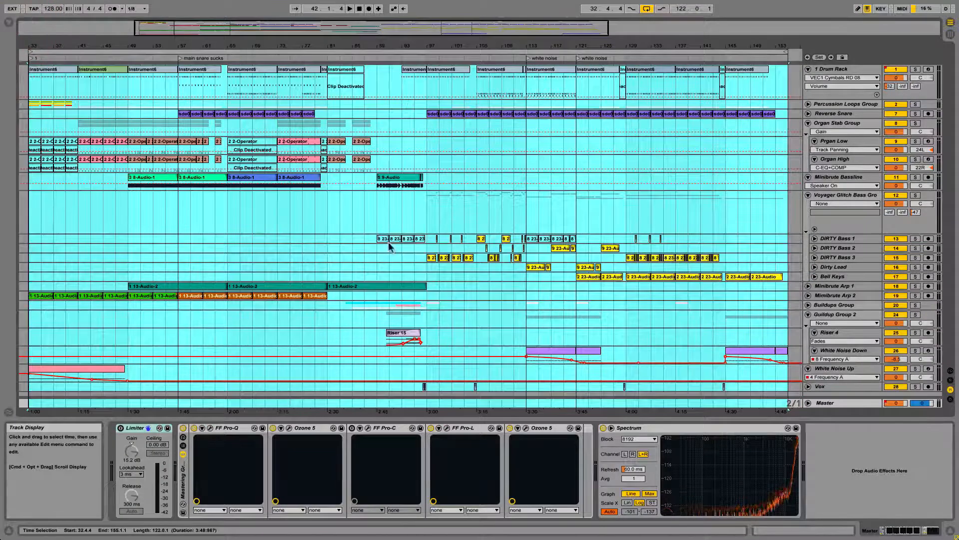
- Review the device chains of the Voyager Glitch Bass Group and Master, plus those from Drum Rack down to Minibrute Bassline
left_click(429, 214)
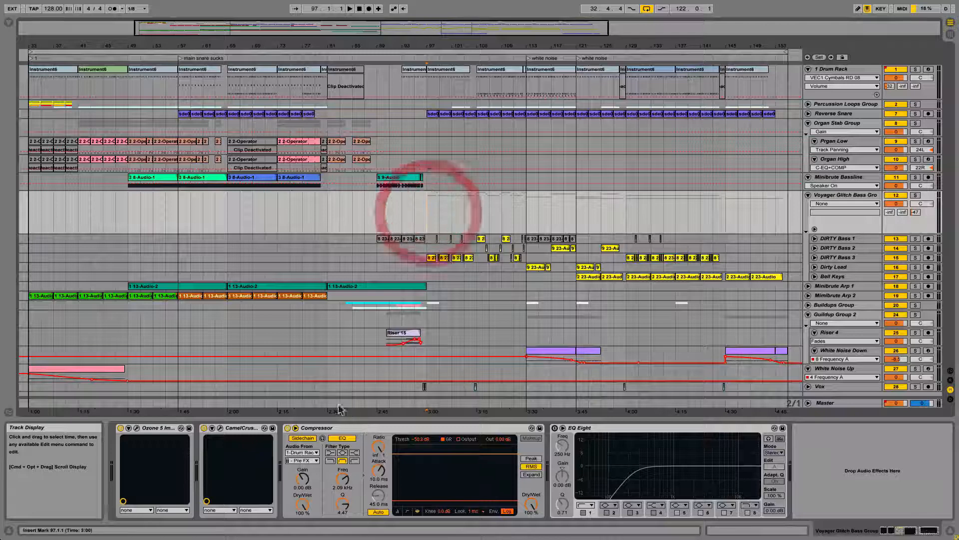
left_click(832, 403)
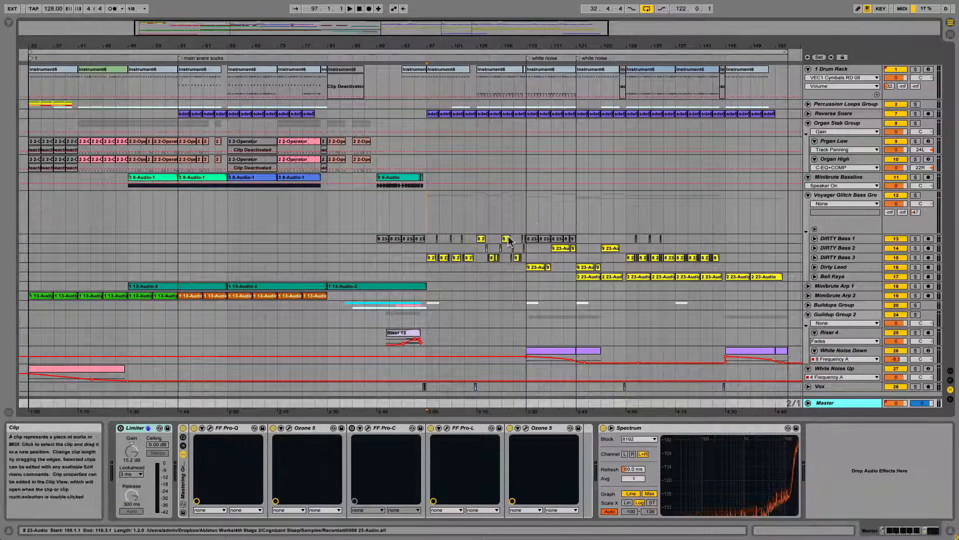
left_click(832, 73)
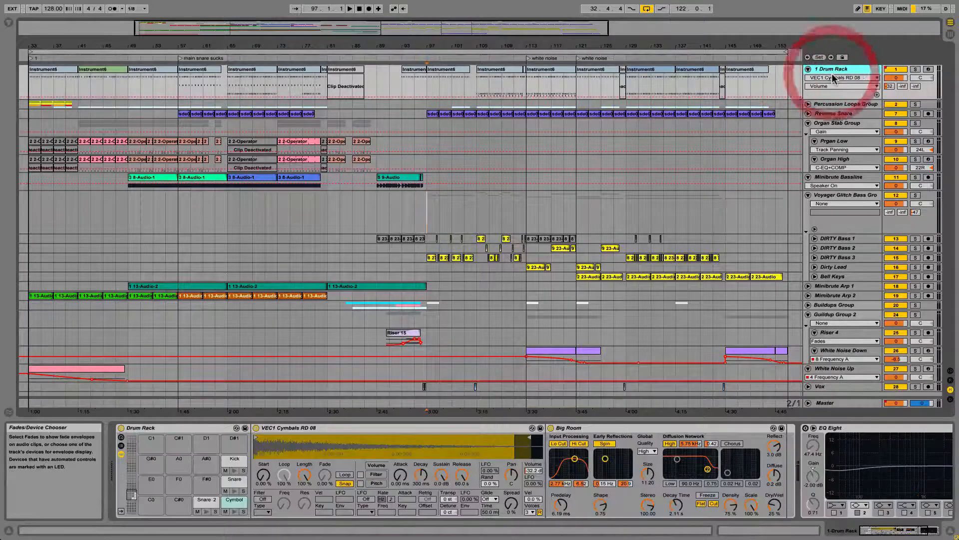
key("Down")
key("Down")
key("Down")
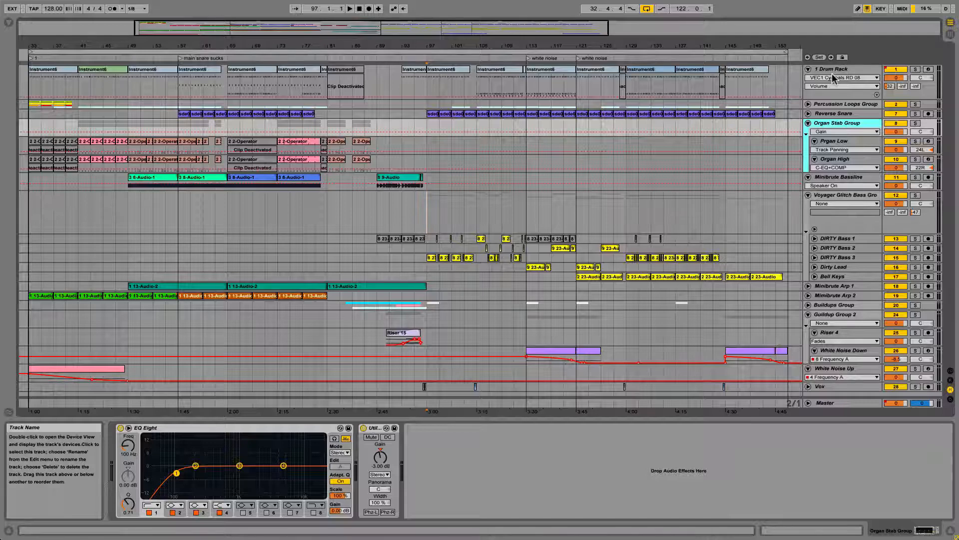
key("Down")
key("Down")
key("Down")
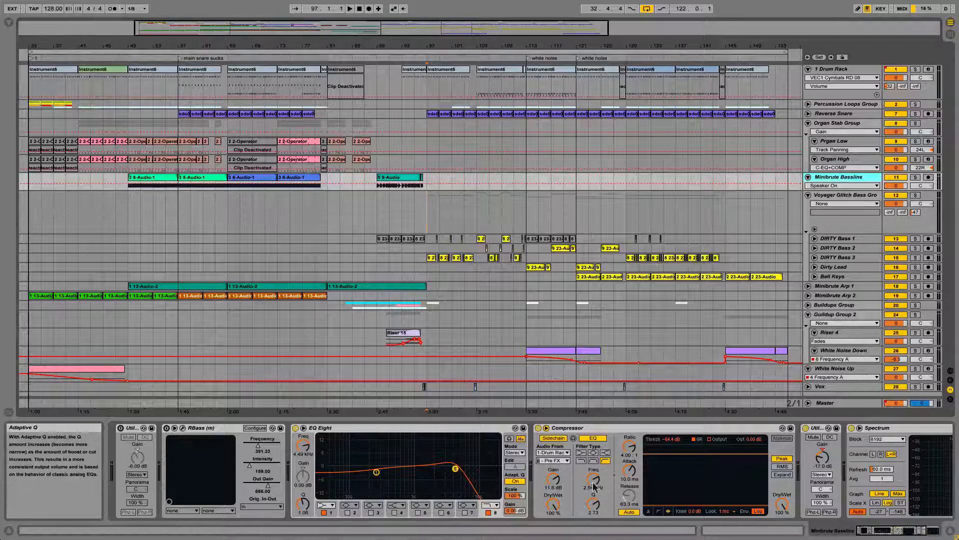
left_click(886, 532)
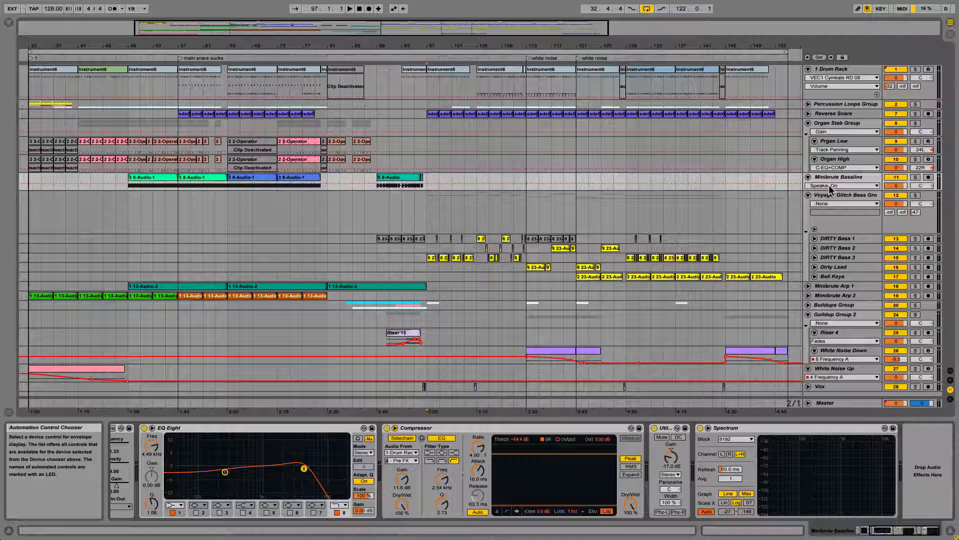
- Examine the device chains of the tracks inside the Voyager Glitch Bass Group, from DIRTY Bass 1 to Bell Keys
left_click(845, 200)
key("Down")
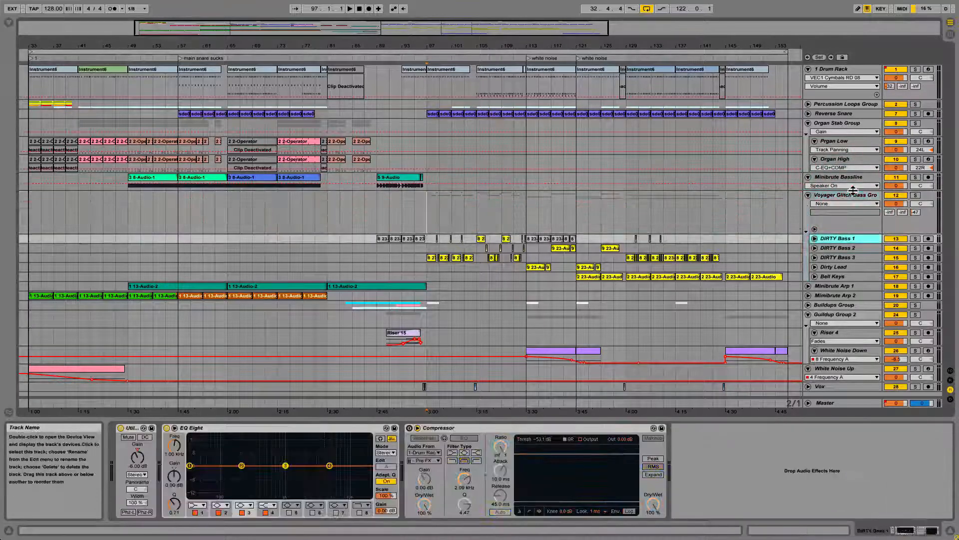
key("Down")
key("Up")
key("Down")
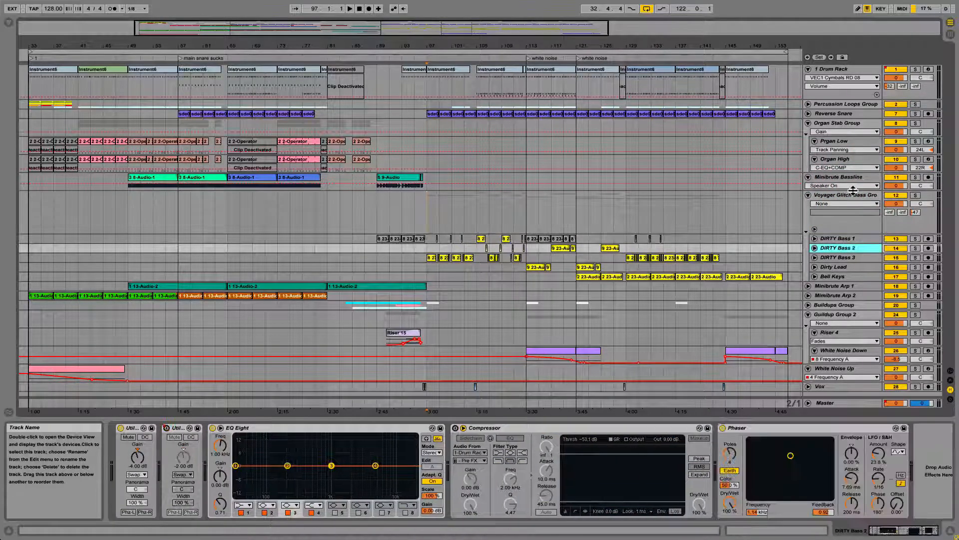
key("Down")
key("Down")
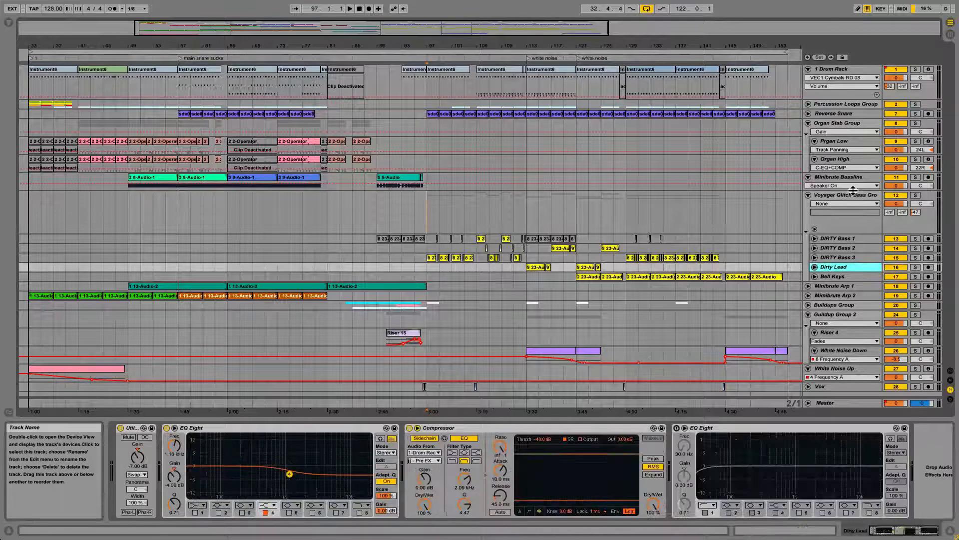
key("Down")
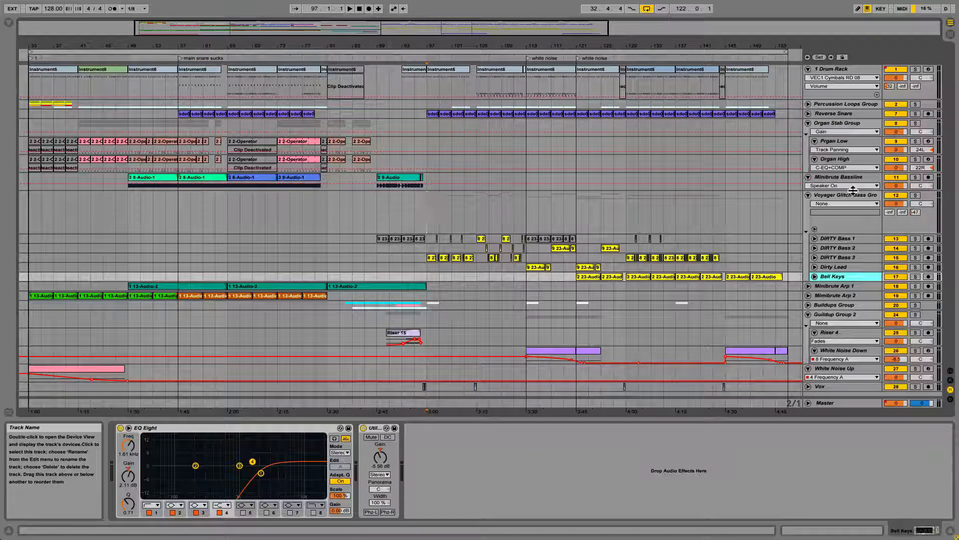
- Inspect the device chains from the Minibrute Arp tracks through the buildup, riser and white noise tracks to the Master
key("Down")
key("Down")
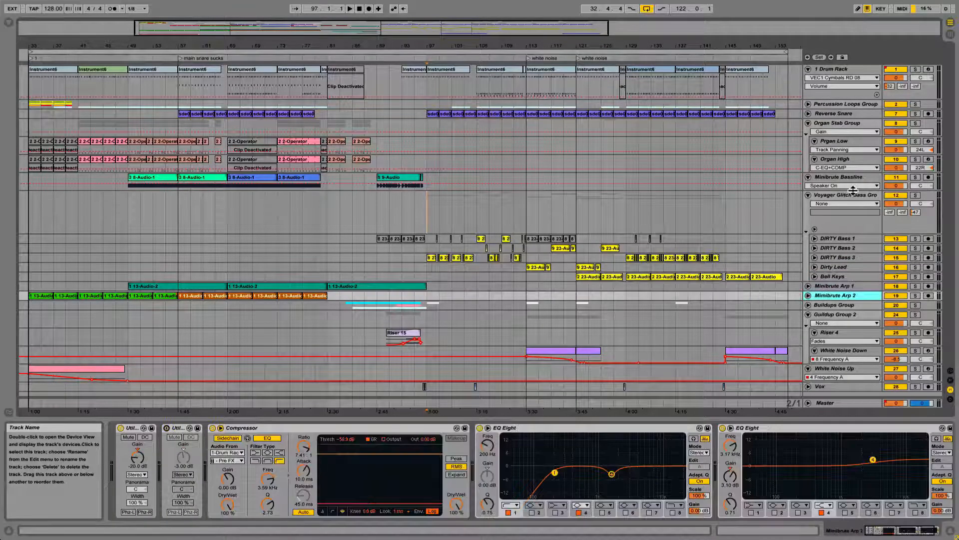
key("Down")
key("Up")
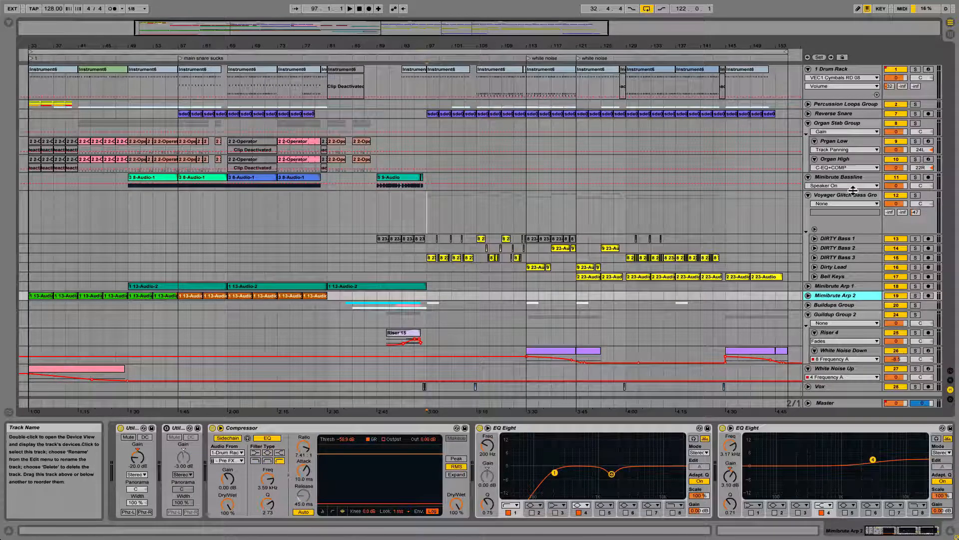
key("Down")
key("Down")
key("Down")
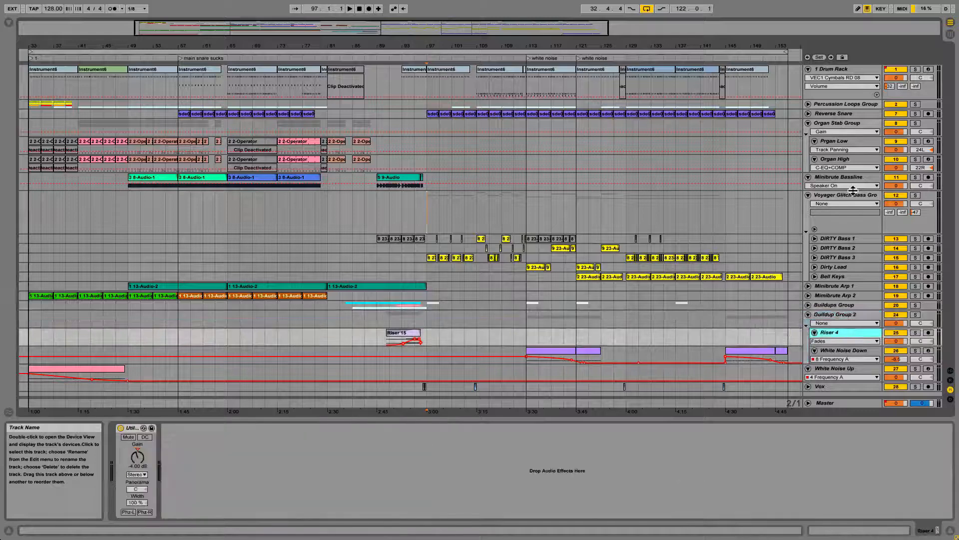
key("Down")
key("Down")
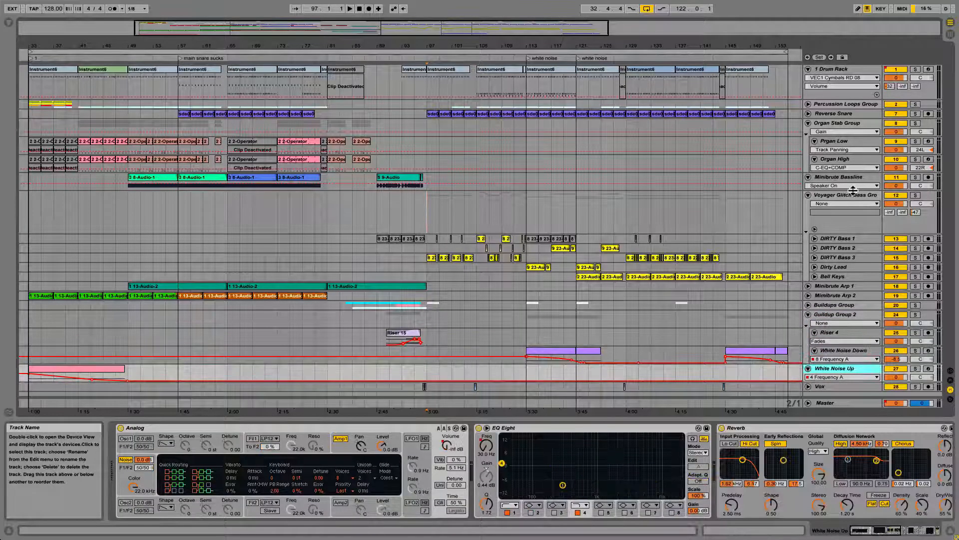
key("Down")
key("Down")
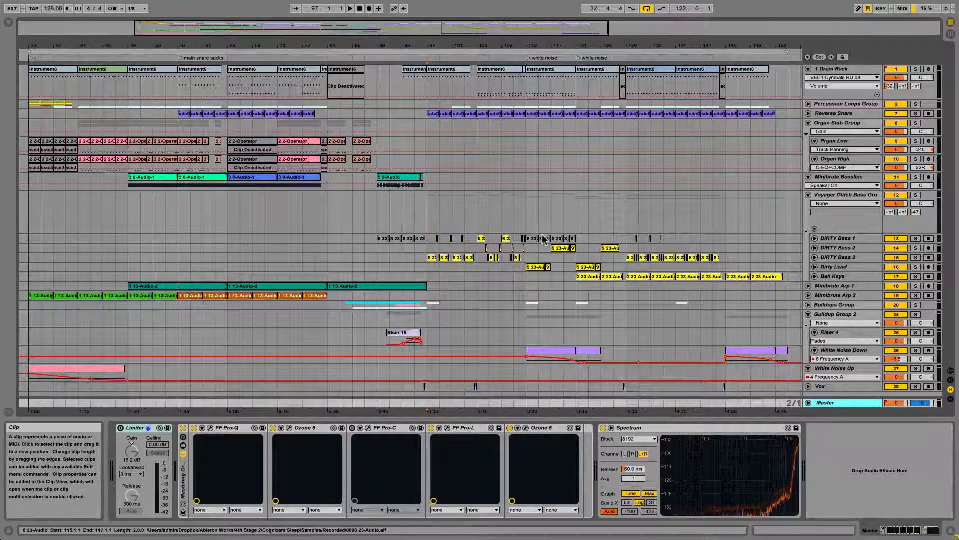